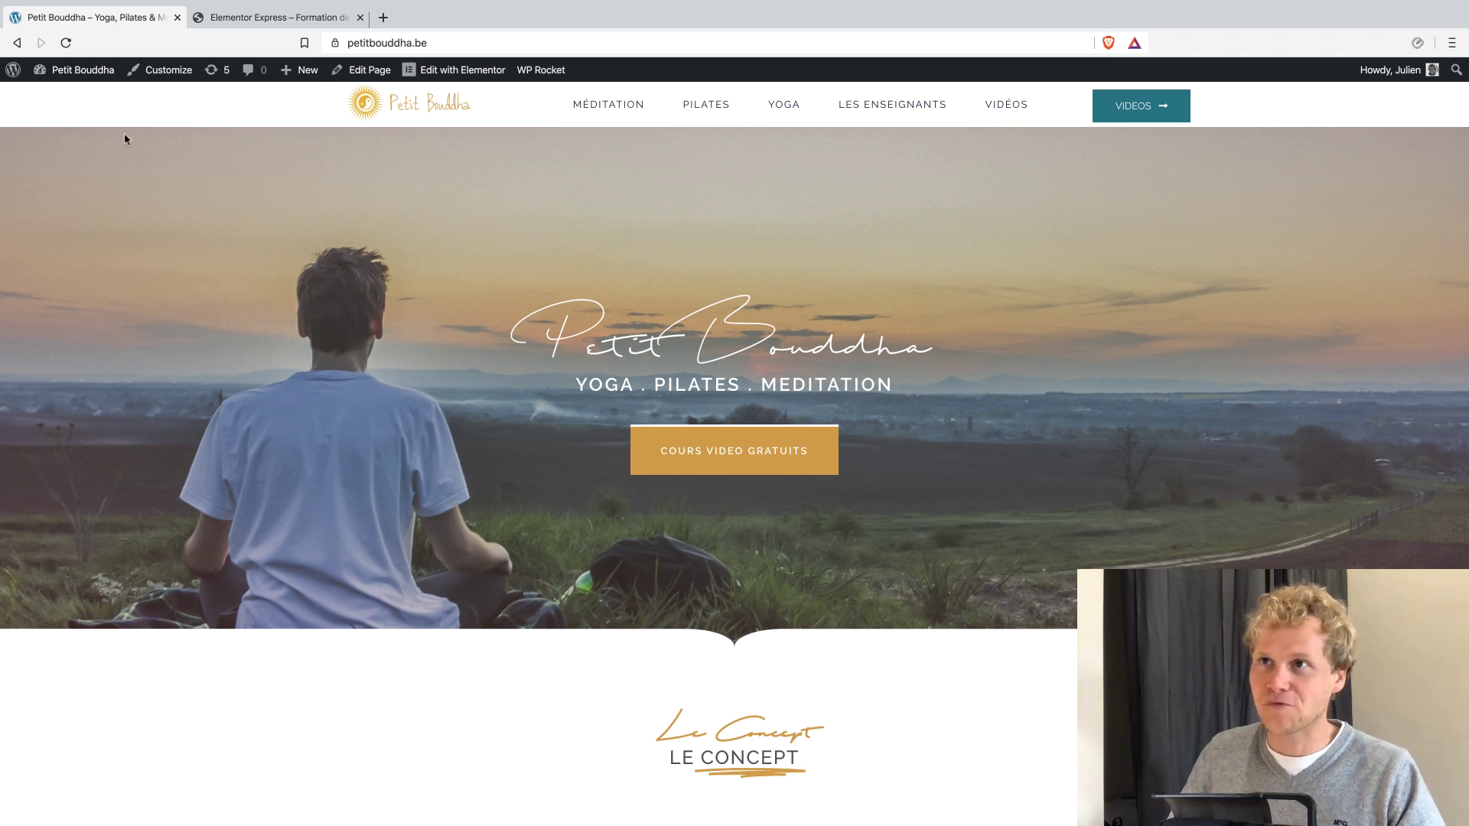
Open the site's list of Elementor popups in the WordPress admin and clear the WP Rocket cache.
{"action": "mouse_move", "coordinate": [73, 77]}
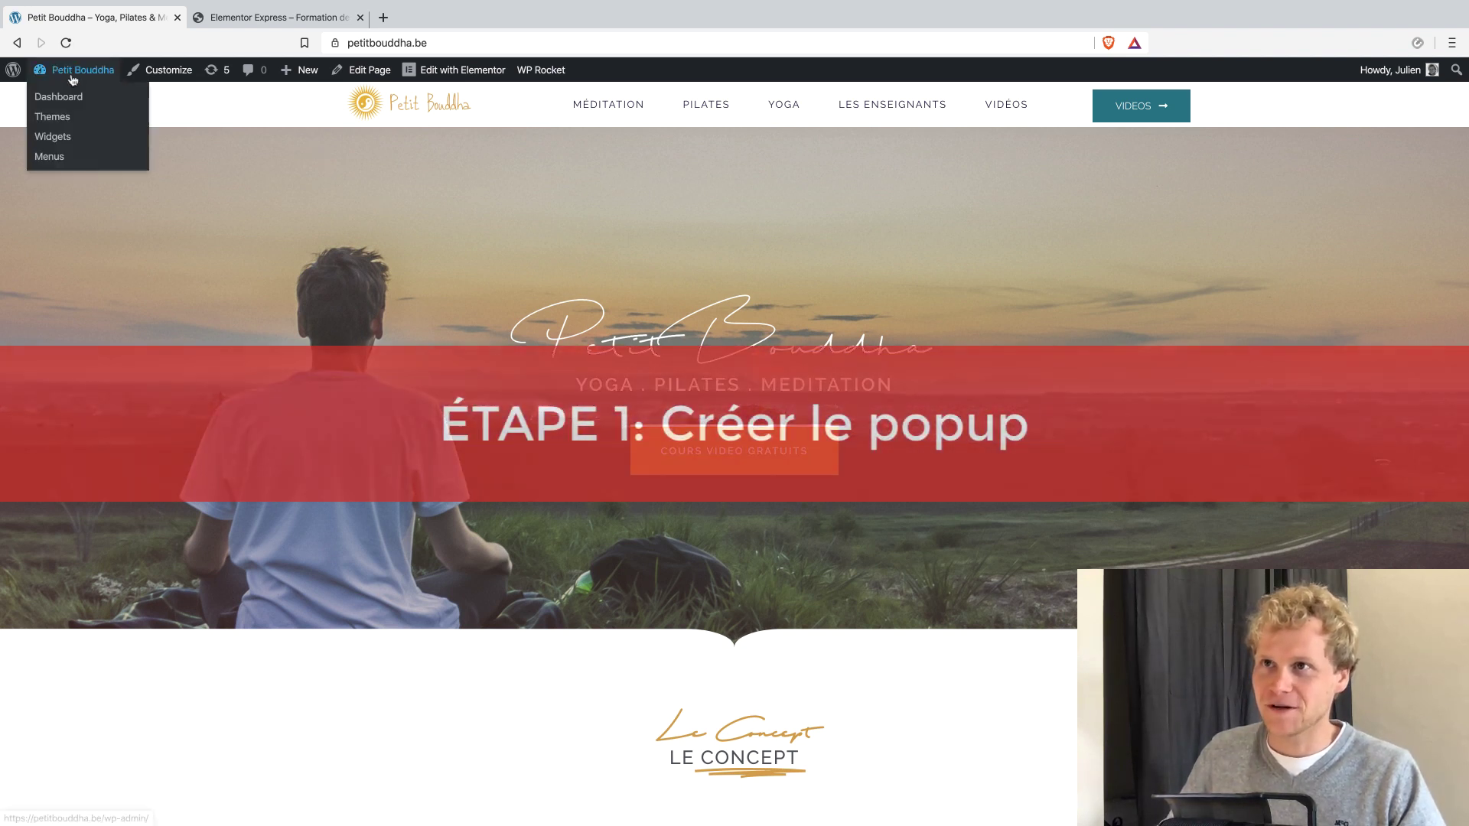
{"action": "left_click", "coordinate": [73, 77]}
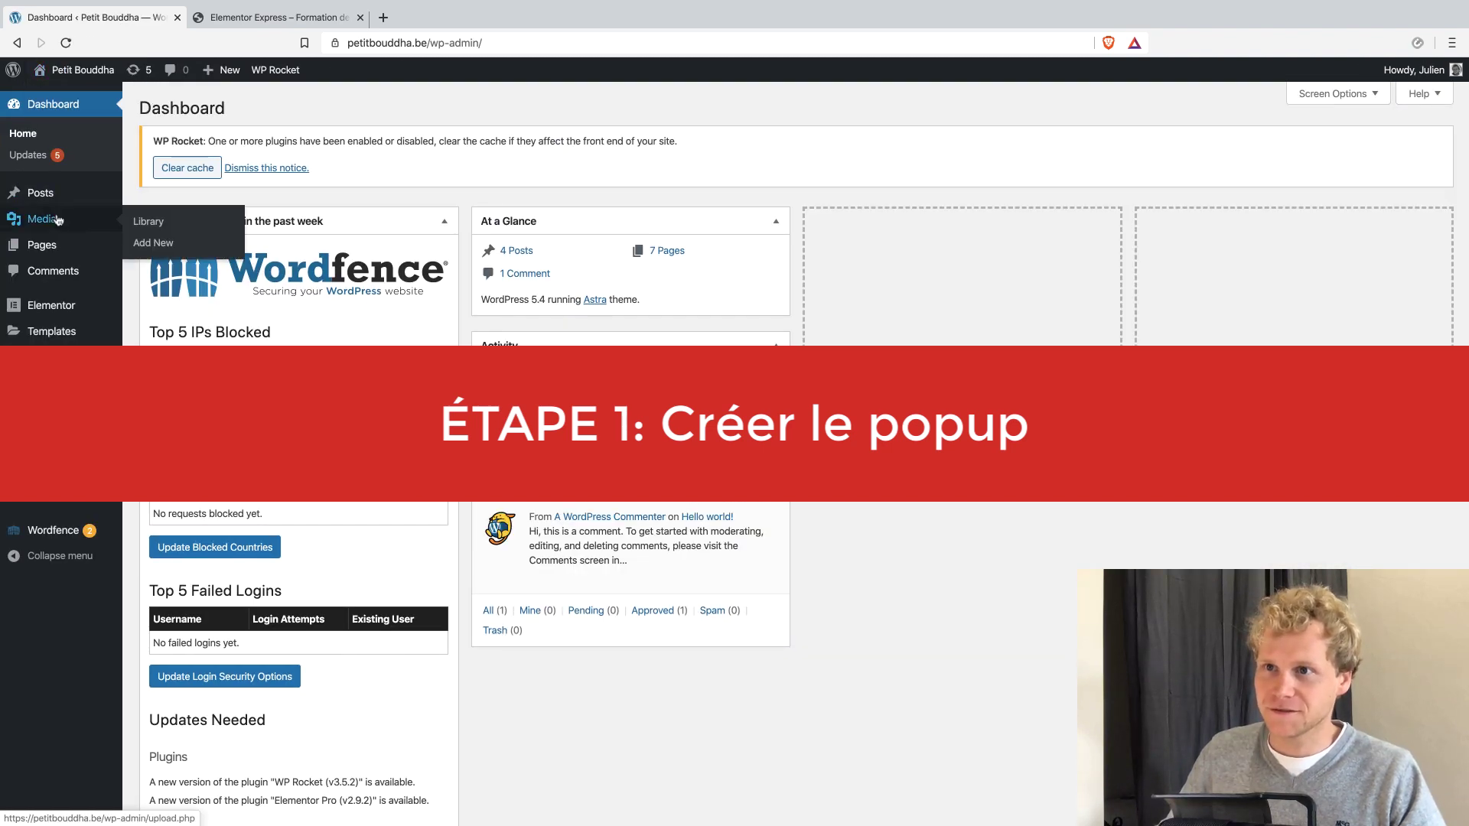
{"action": "mouse_move", "coordinate": [95, 308]}
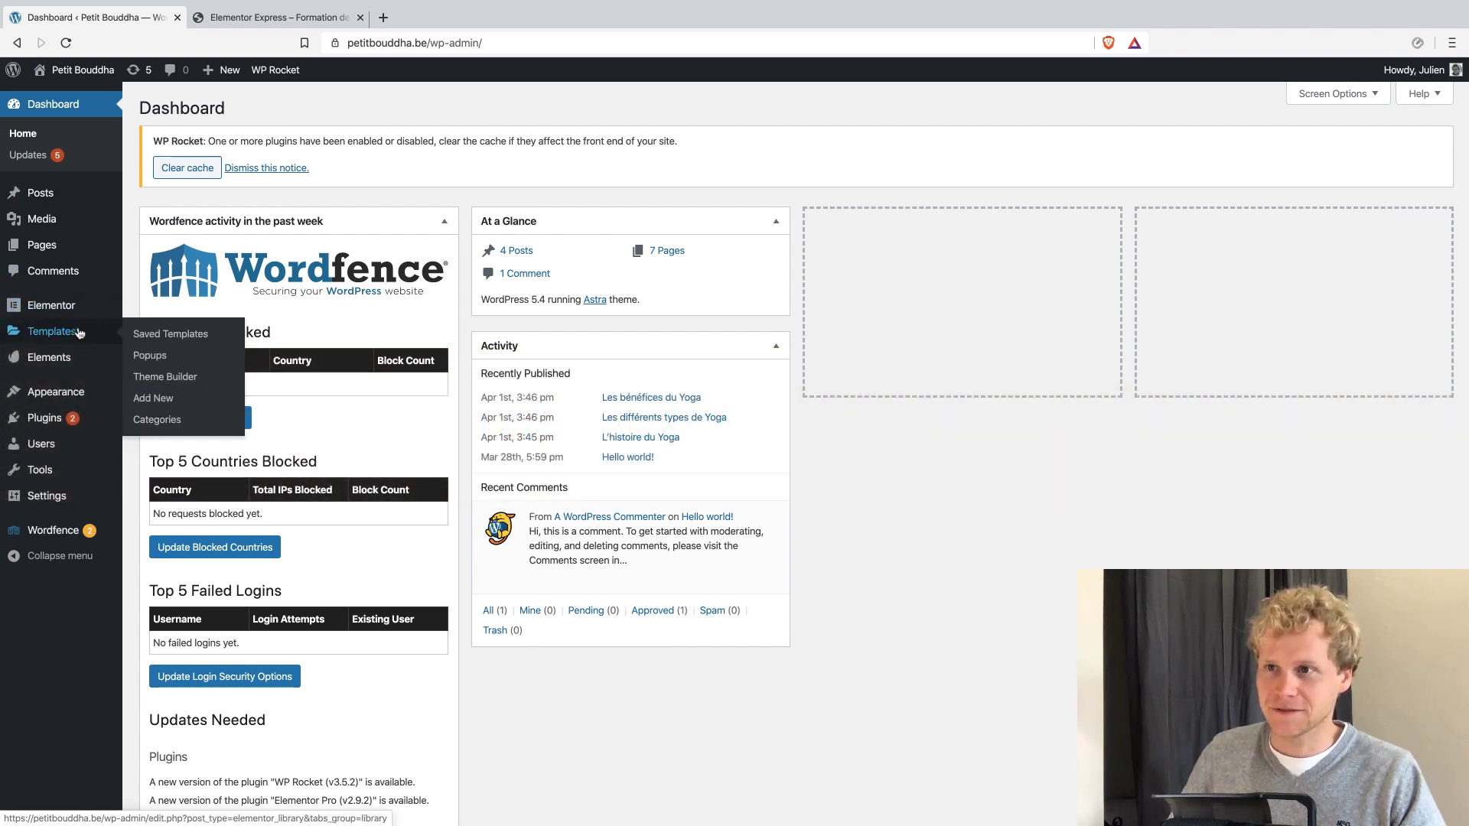
{"action": "left_click", "coordinate": [151, 357]}
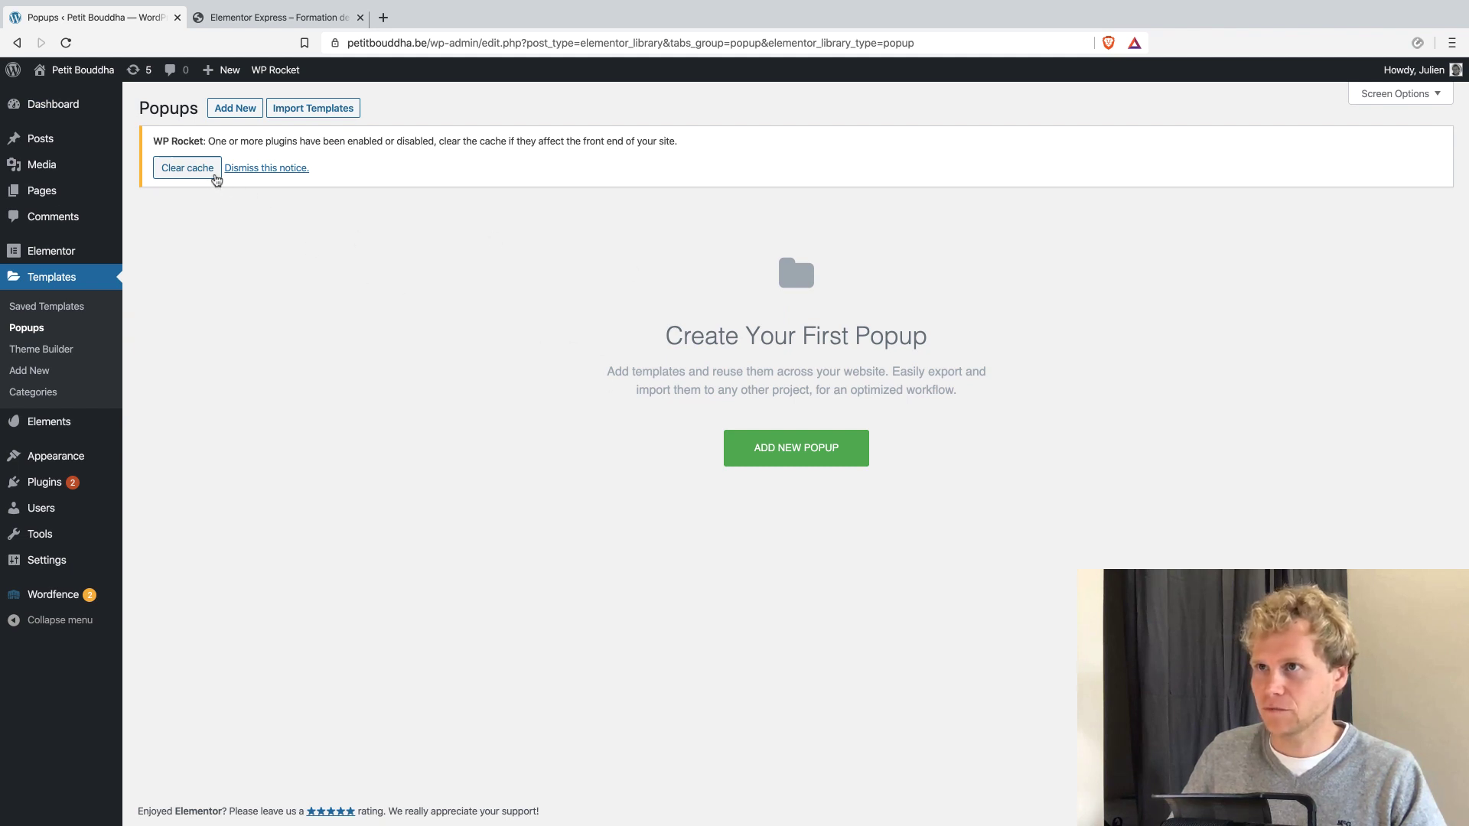
{"action": "left_click", "coordinate": [203, 170]}
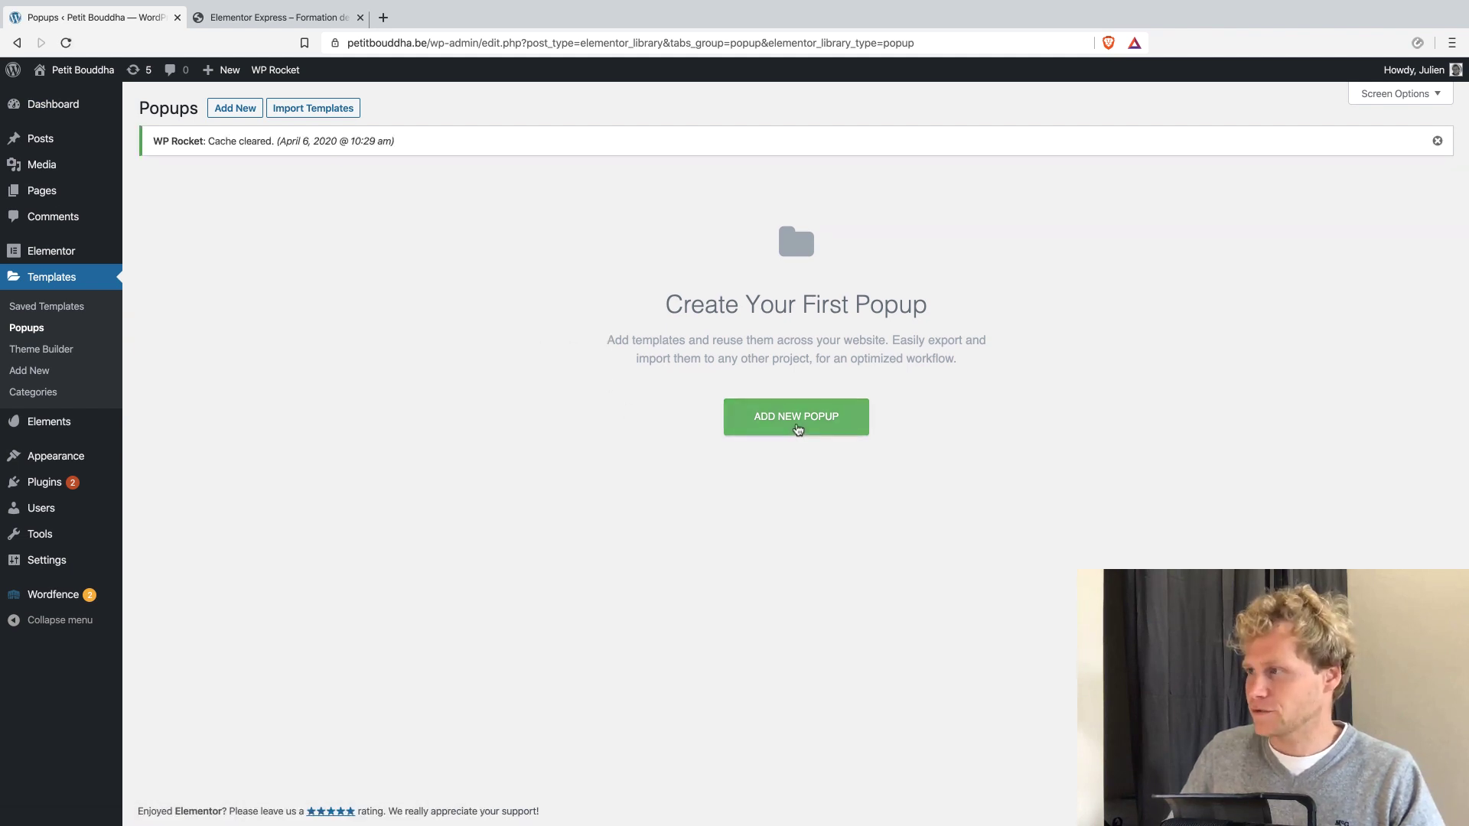
Create a new template of type Popup named "Tuto Express".
{"action": "left_click", "coordinate": [797, 427]}
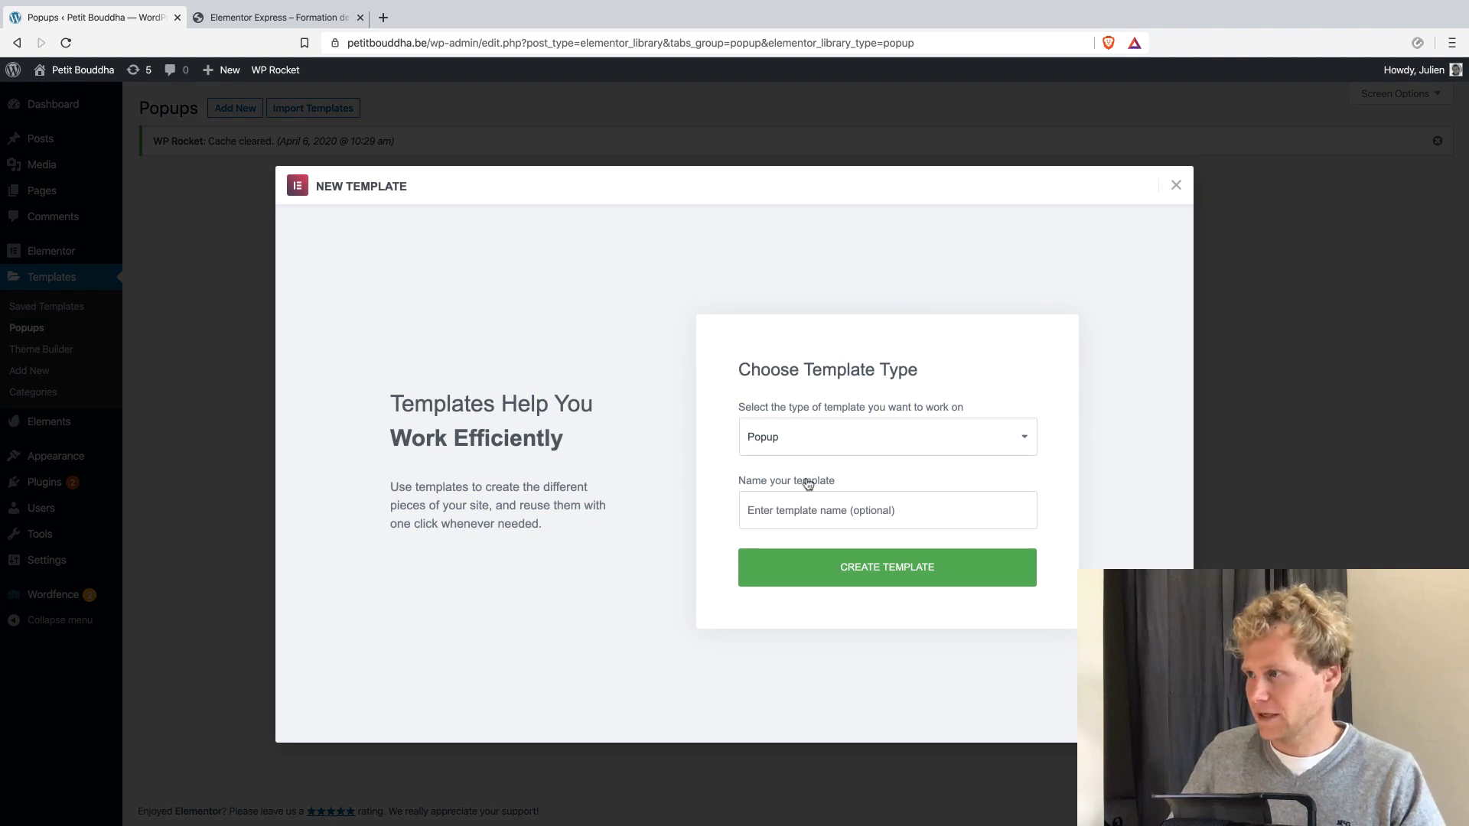
{"action": "left_click", "coordinate": [801, 507]}
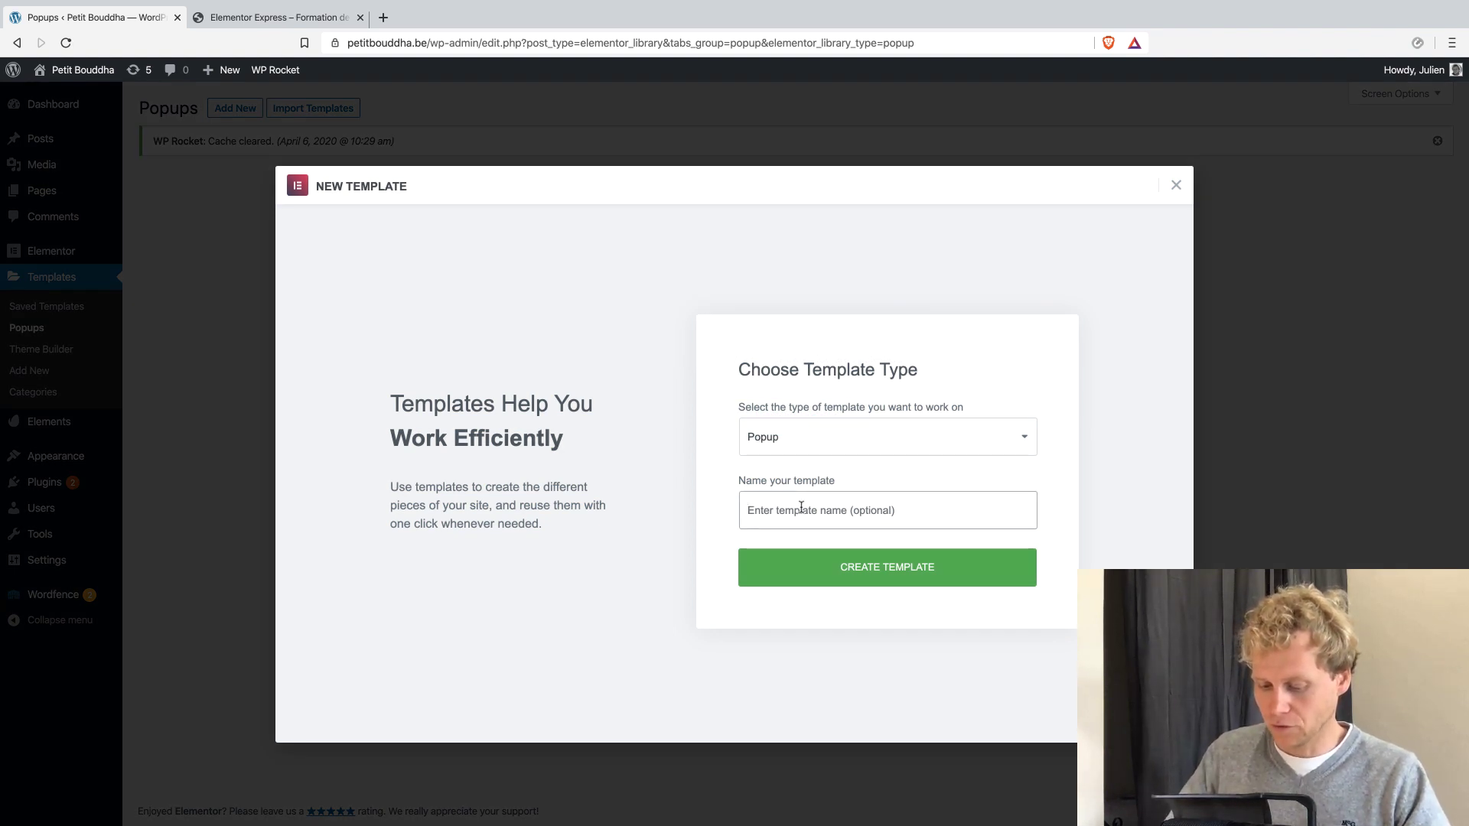
{"action": "type", "text": "Tuto"}
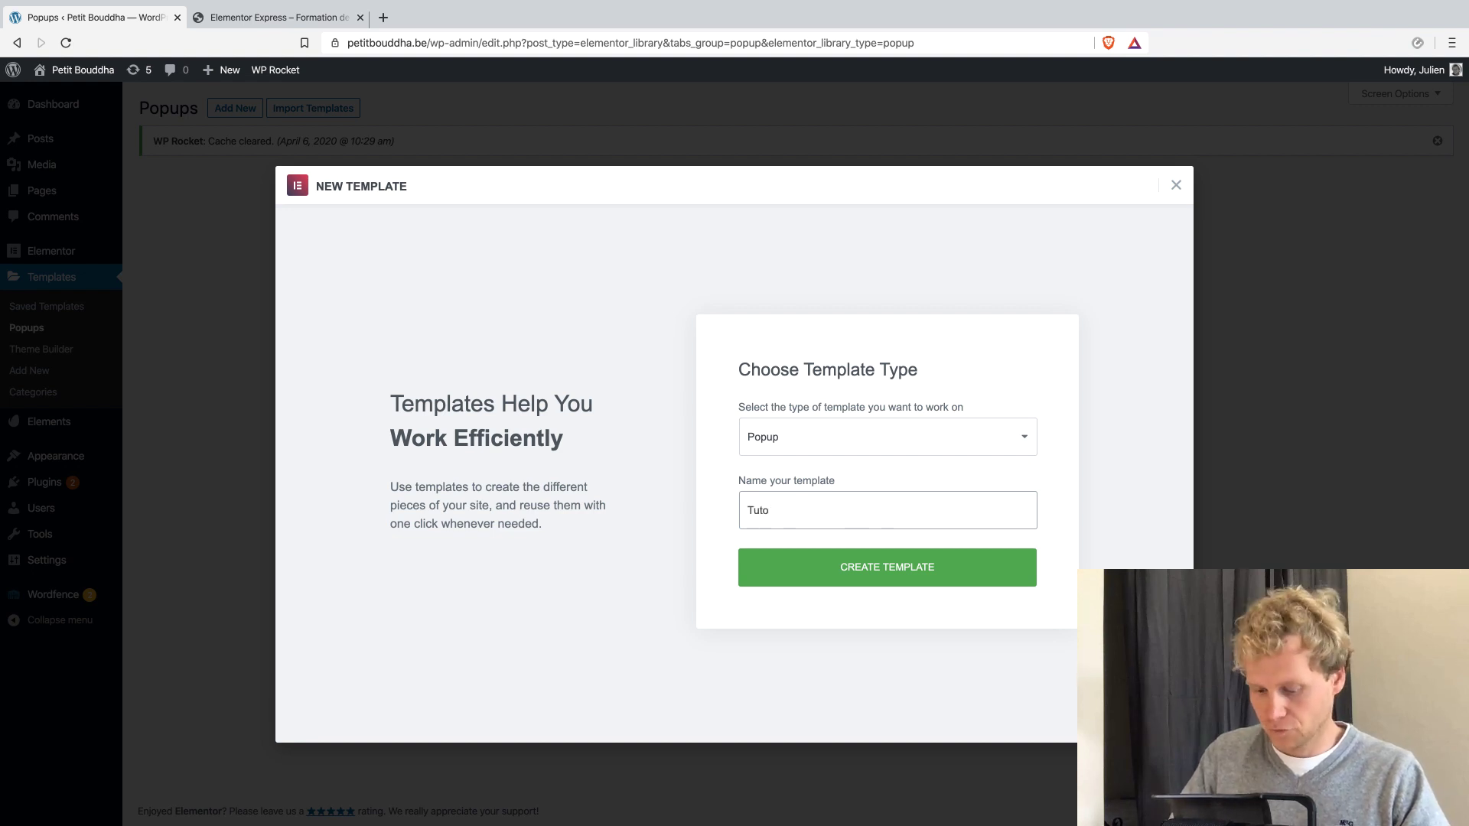
{"action": "type", "text": " Express"}
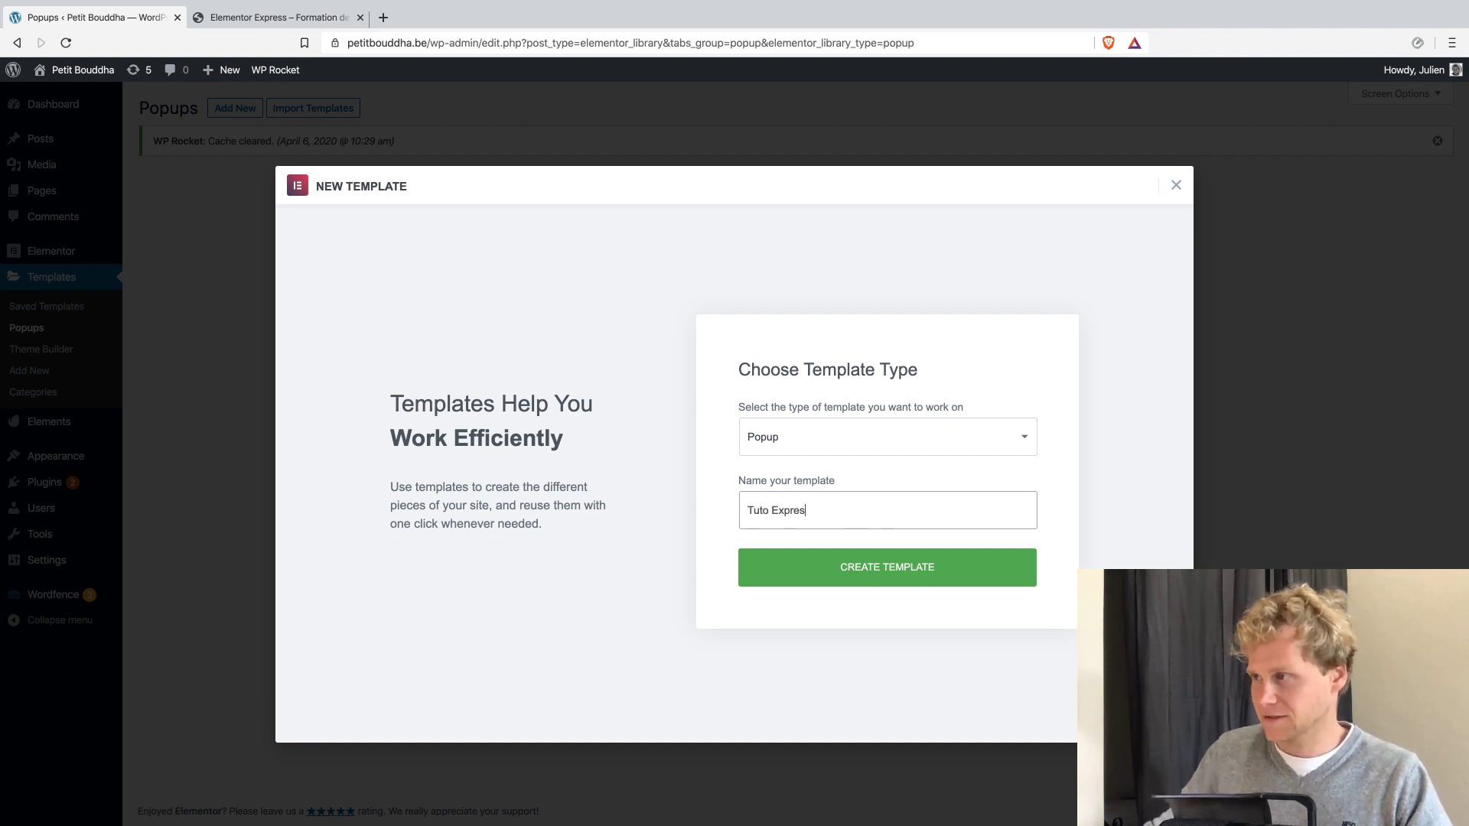
{"action": "left_click", "coordinate": [847, 568]}
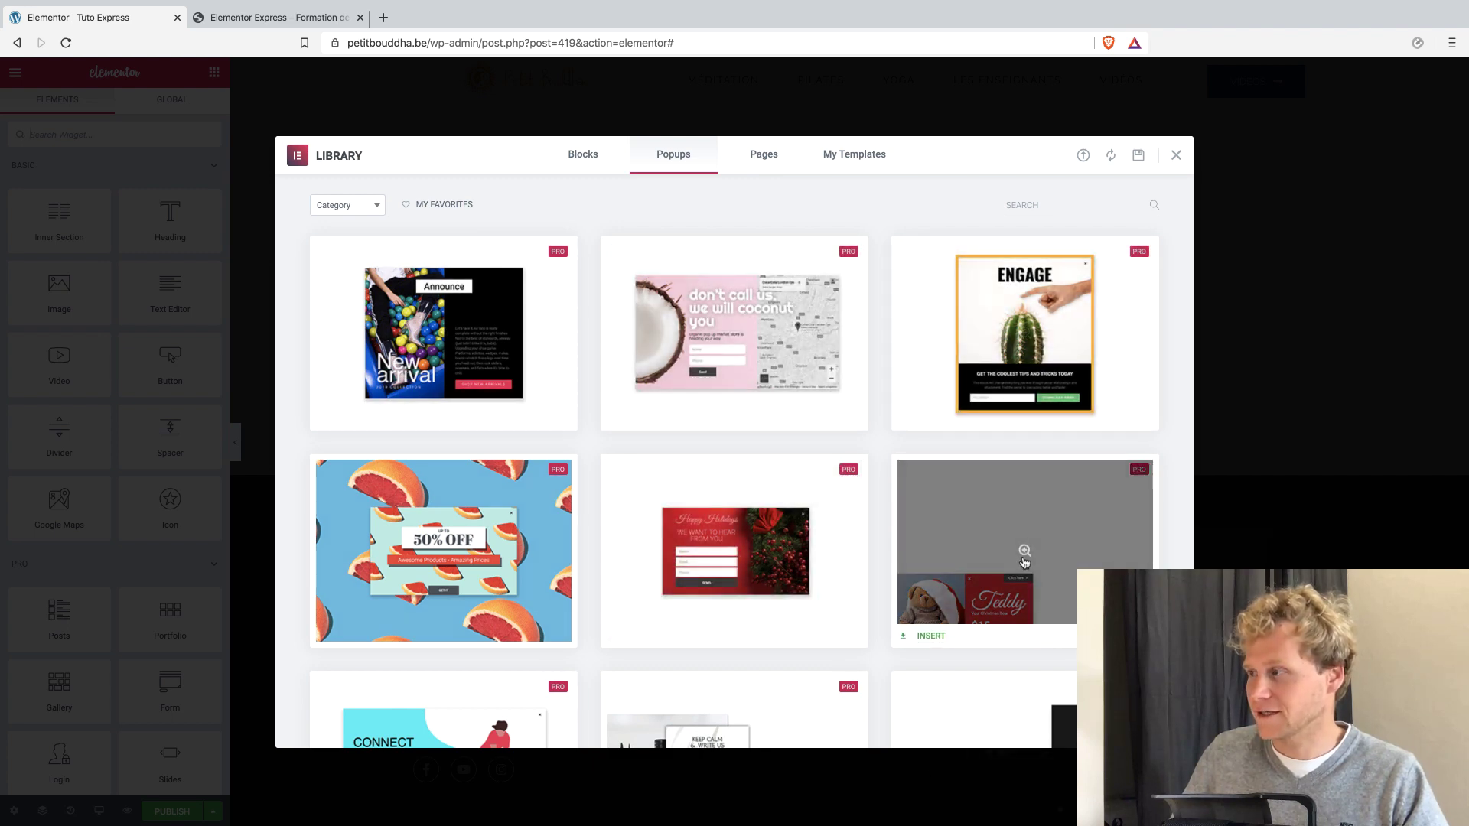
Browse the library's popup designs and insert the red "Happy Holidays" contact form template.
{"action": "scroll", "coordinate": [1020, 561], "scroll_direction": "down", "scroll_amount": 5}
{"action": "scroll", "coordinate": [1024, 562], "scroll_direction": "down", "scroll_amount": 4}
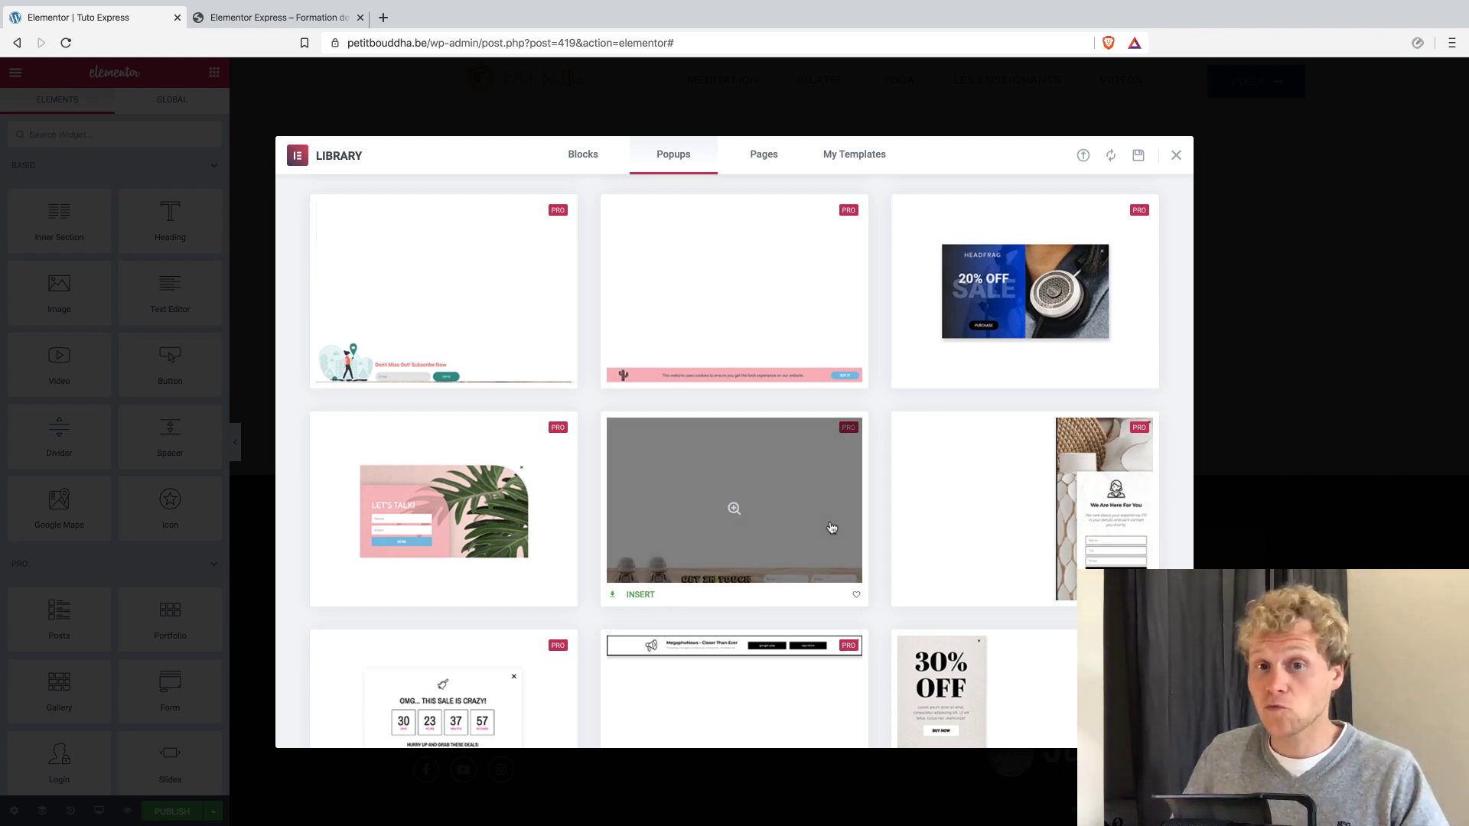
{"action": "scroll", "coordinate": [788, 495], "scroll_direction": "up", "scroll_amount": 1}
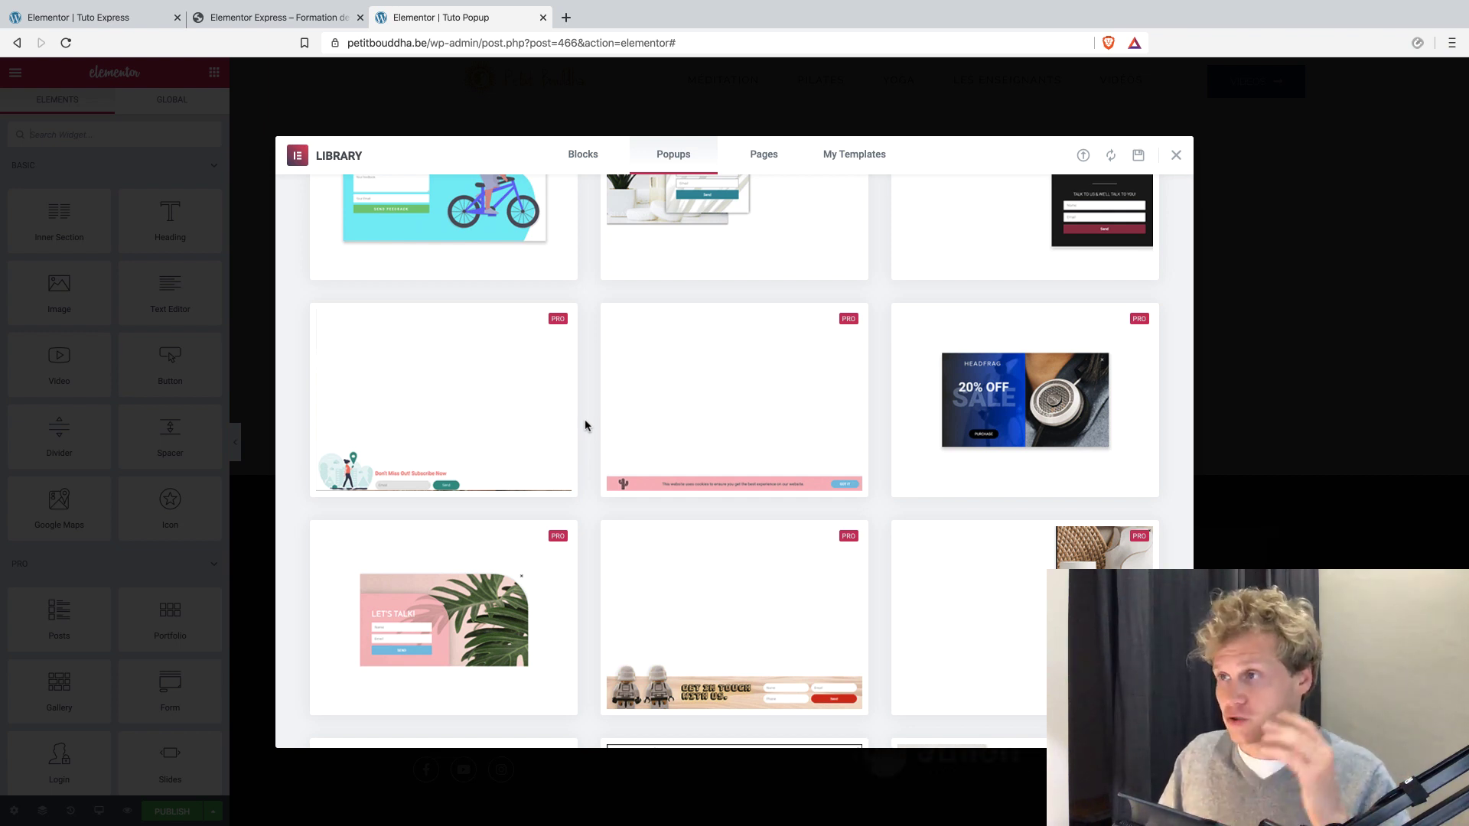
{"action": "scroll", "coordinate": [584, 419], "scroll_direction": "up", "scroll_amount": 3}
{"action": "scroll", "coordinate": [586, 418], "scroll_direction": "up", "scroll_amount": 5}
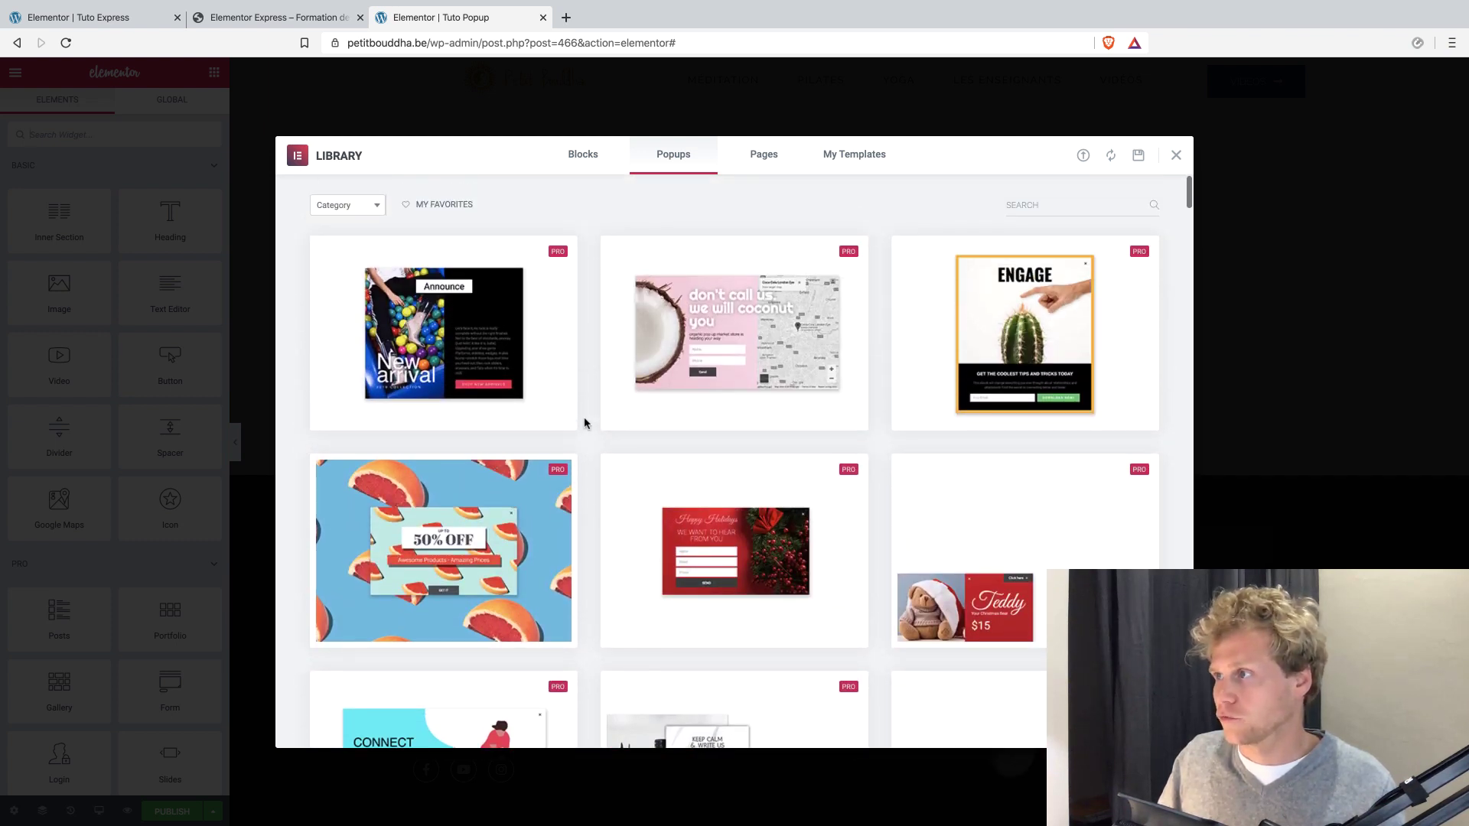
{"action": "scroll", "coordinate": [578, 426], "scroll_direction": "down", "scroll_amount": 2}
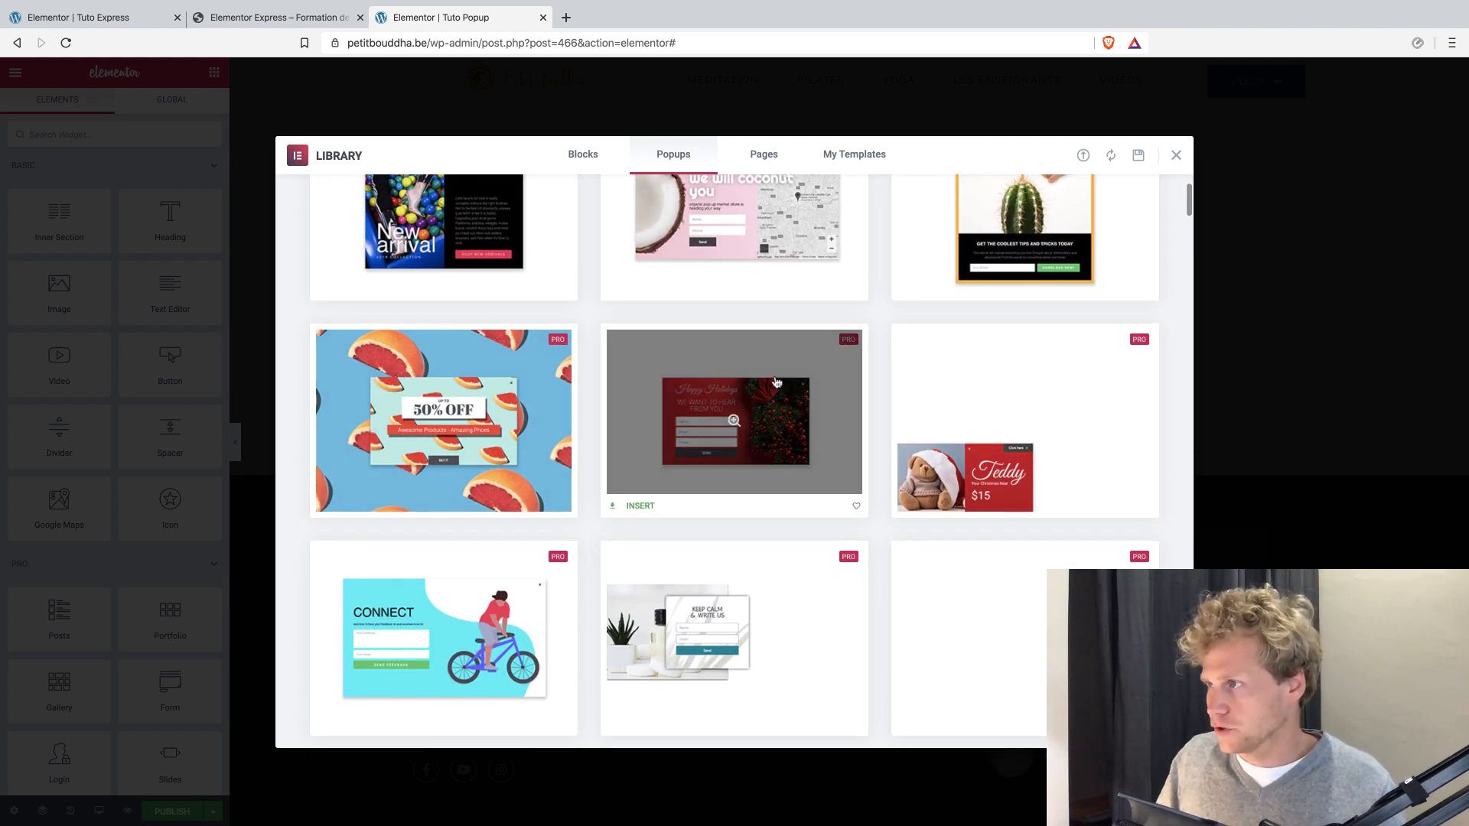
{"action": "left_click", "coordinate": [638, 506]}
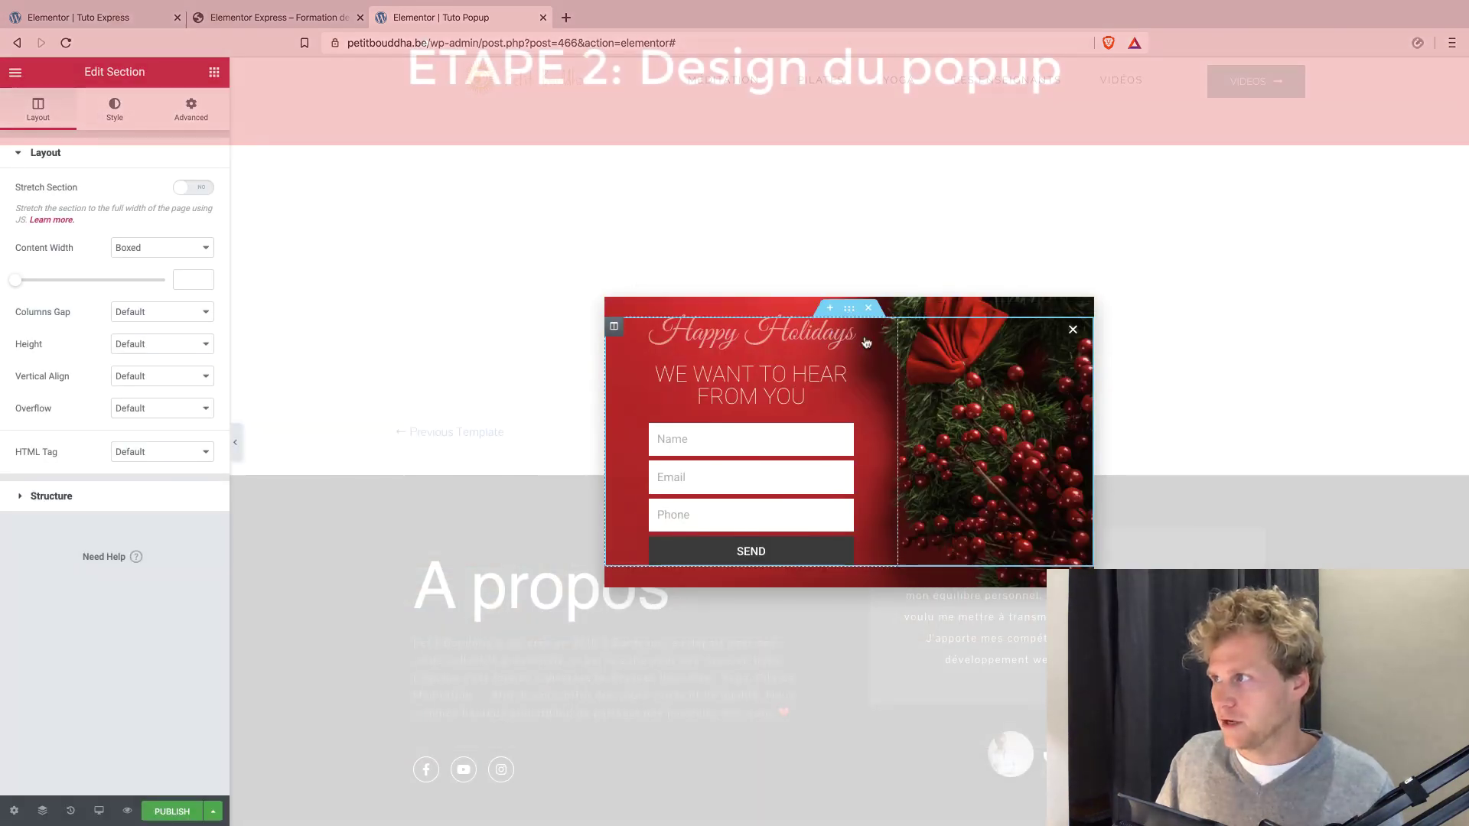
Replace the popup's script heading "Happy Holidays" with "Restez Sains".
{"action": "left_click", "coordinate": [739, 340]}
{"action": "double_click", "coordinate": [739, 340]}
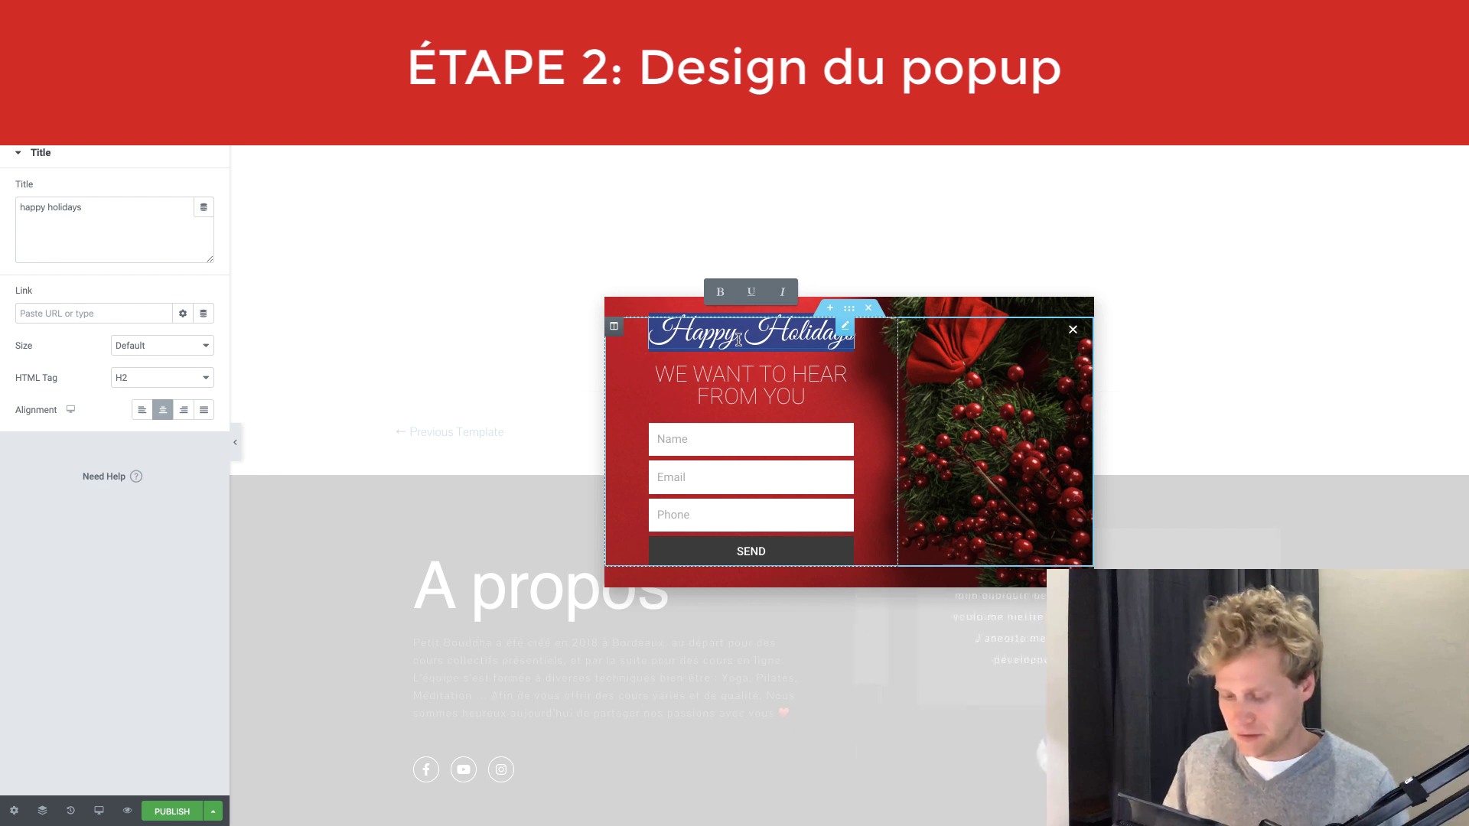
{"action": "type", "text": "Jo"}
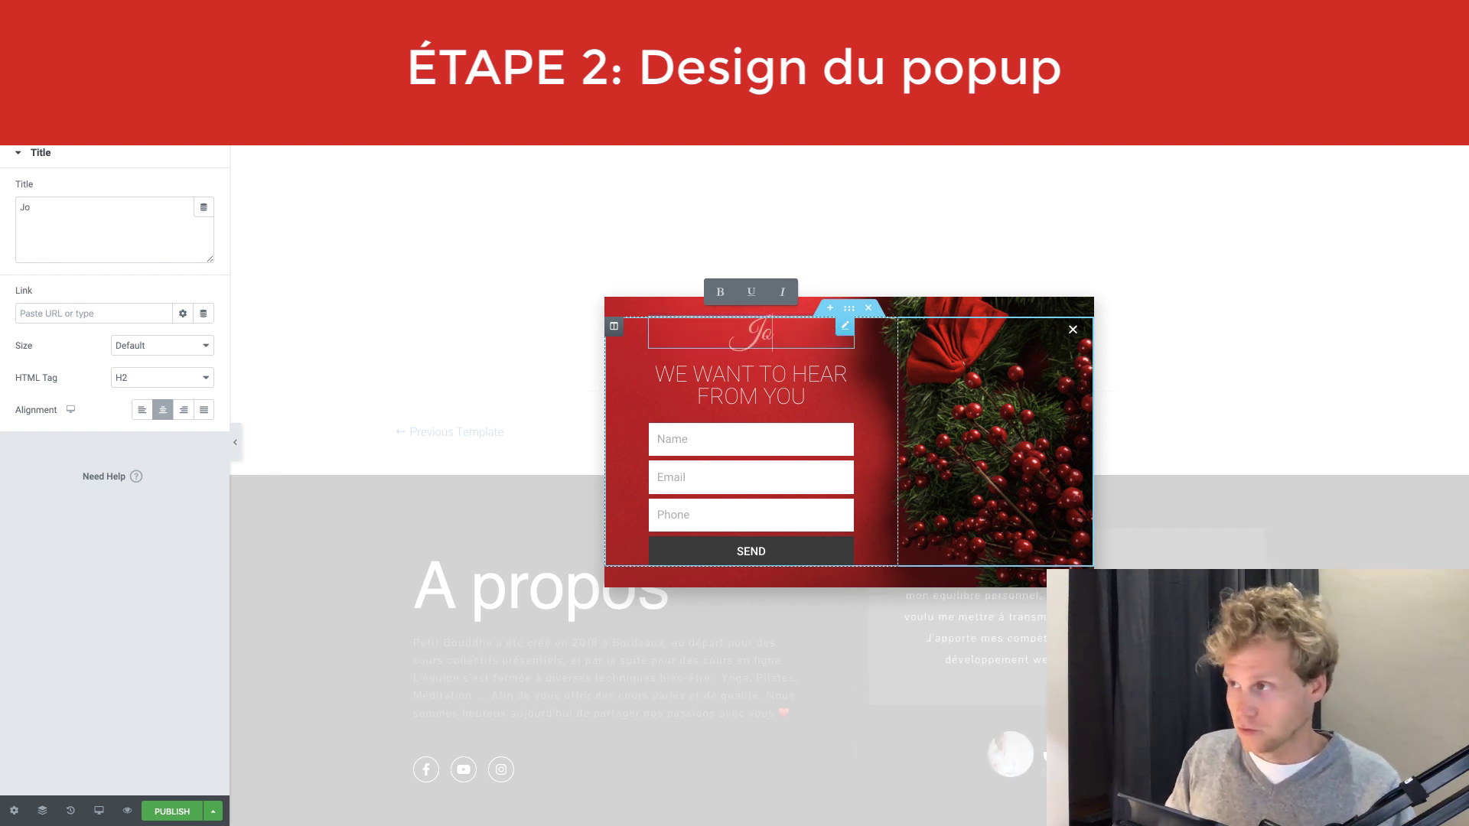
{"action": "key", "text": "BackSpace"}
{"action": "type", "text": "Re"}
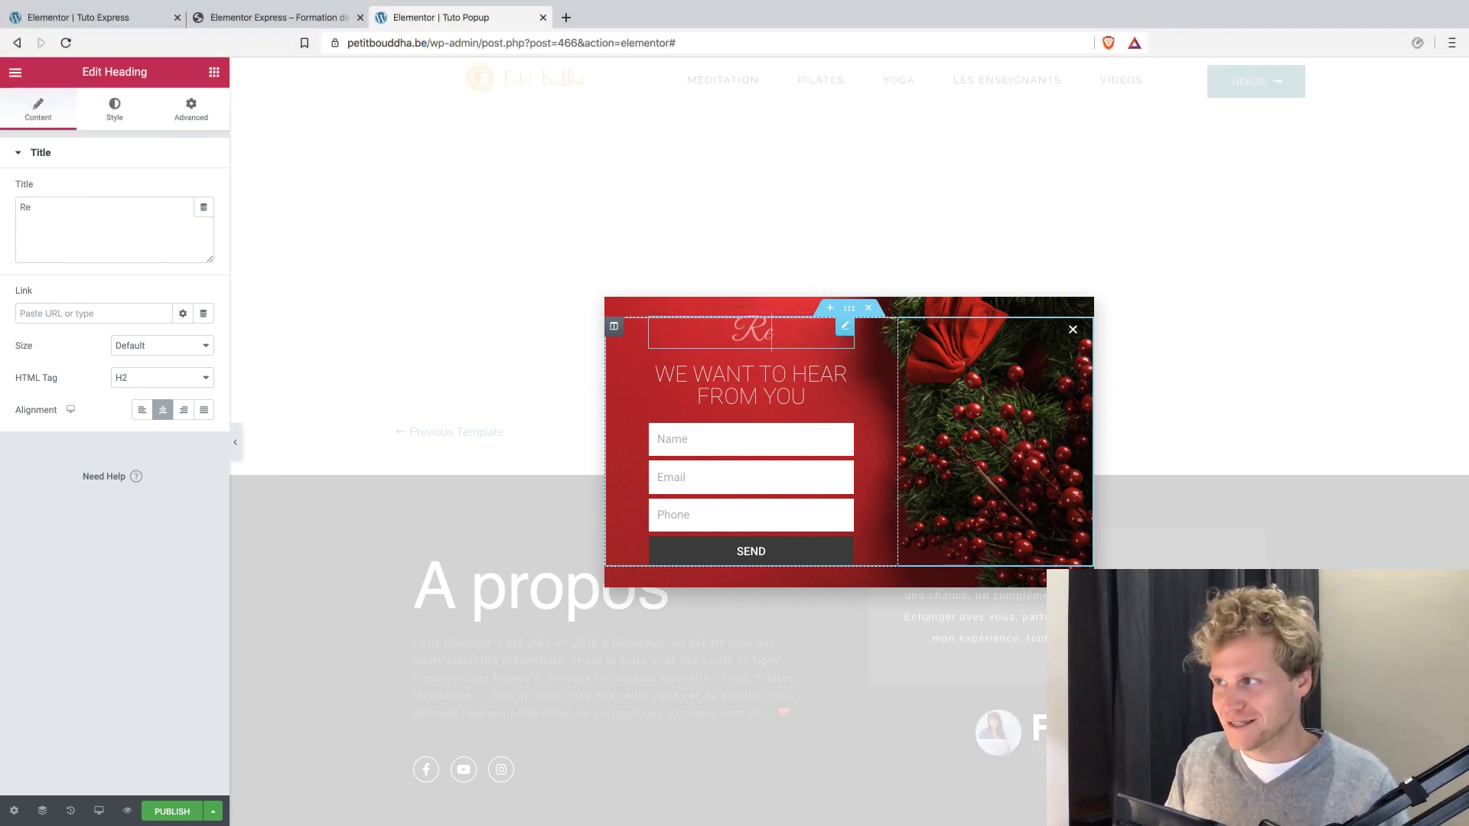
{"action": "type", "text": "stez Sains"}
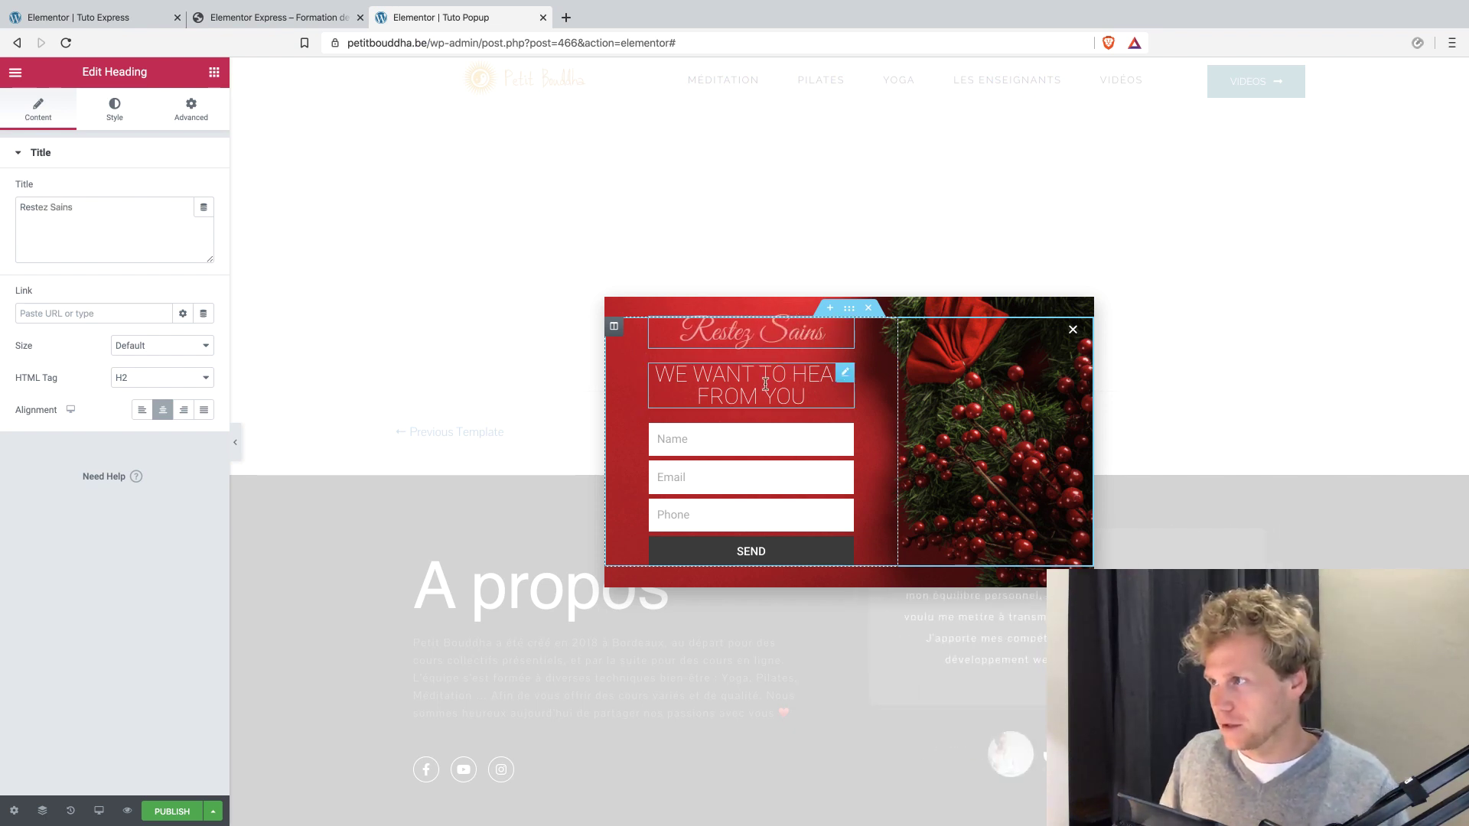
Change the popup's second heading to "Profitez de -20% sur les produits de santé".
{"action": "triple_click", "coordinate": [766, 384]}
{"action": "type", "text": "Profitez de -"}
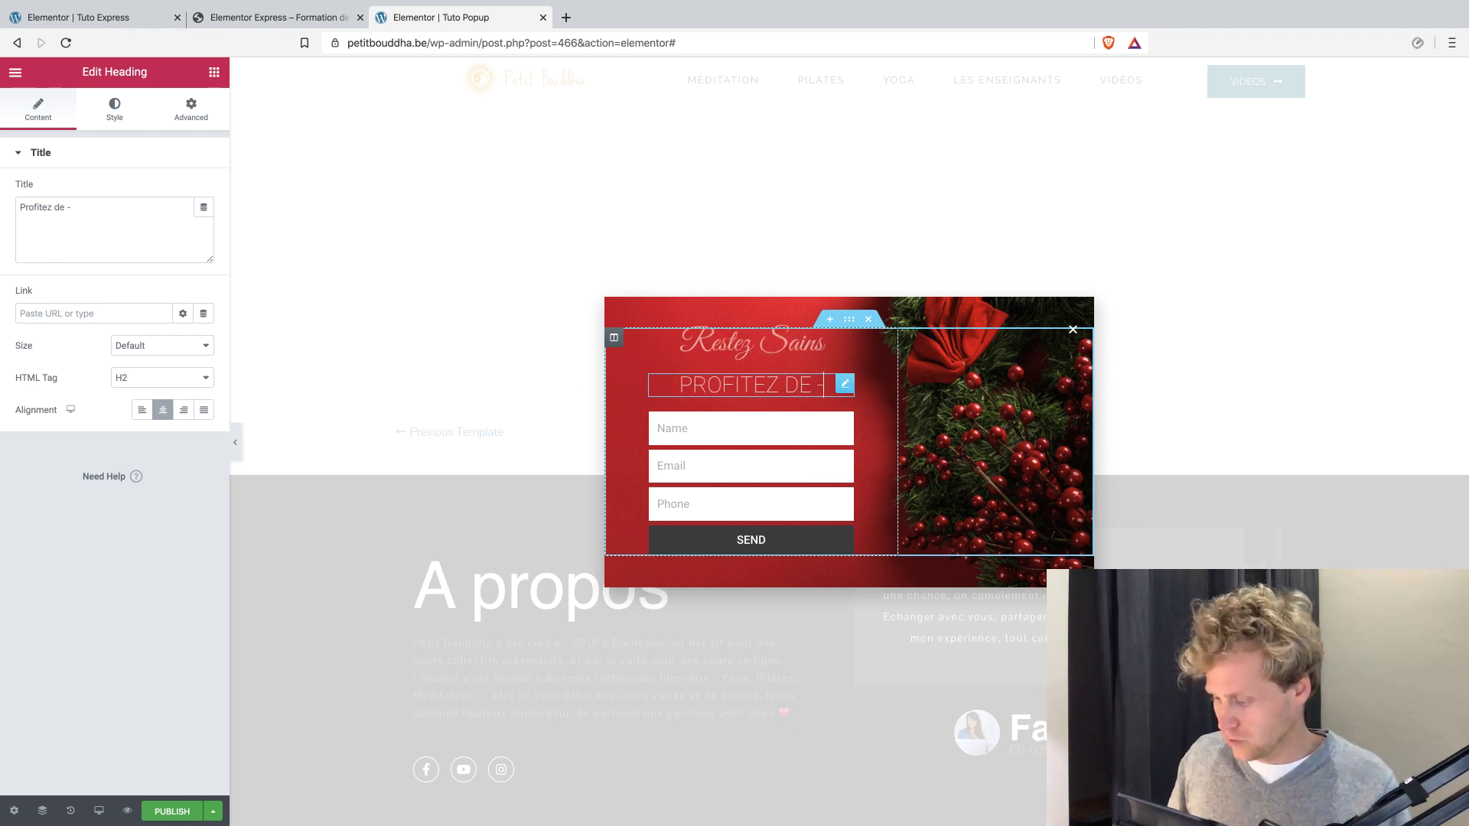
{"action": "type", "text": "20%"}
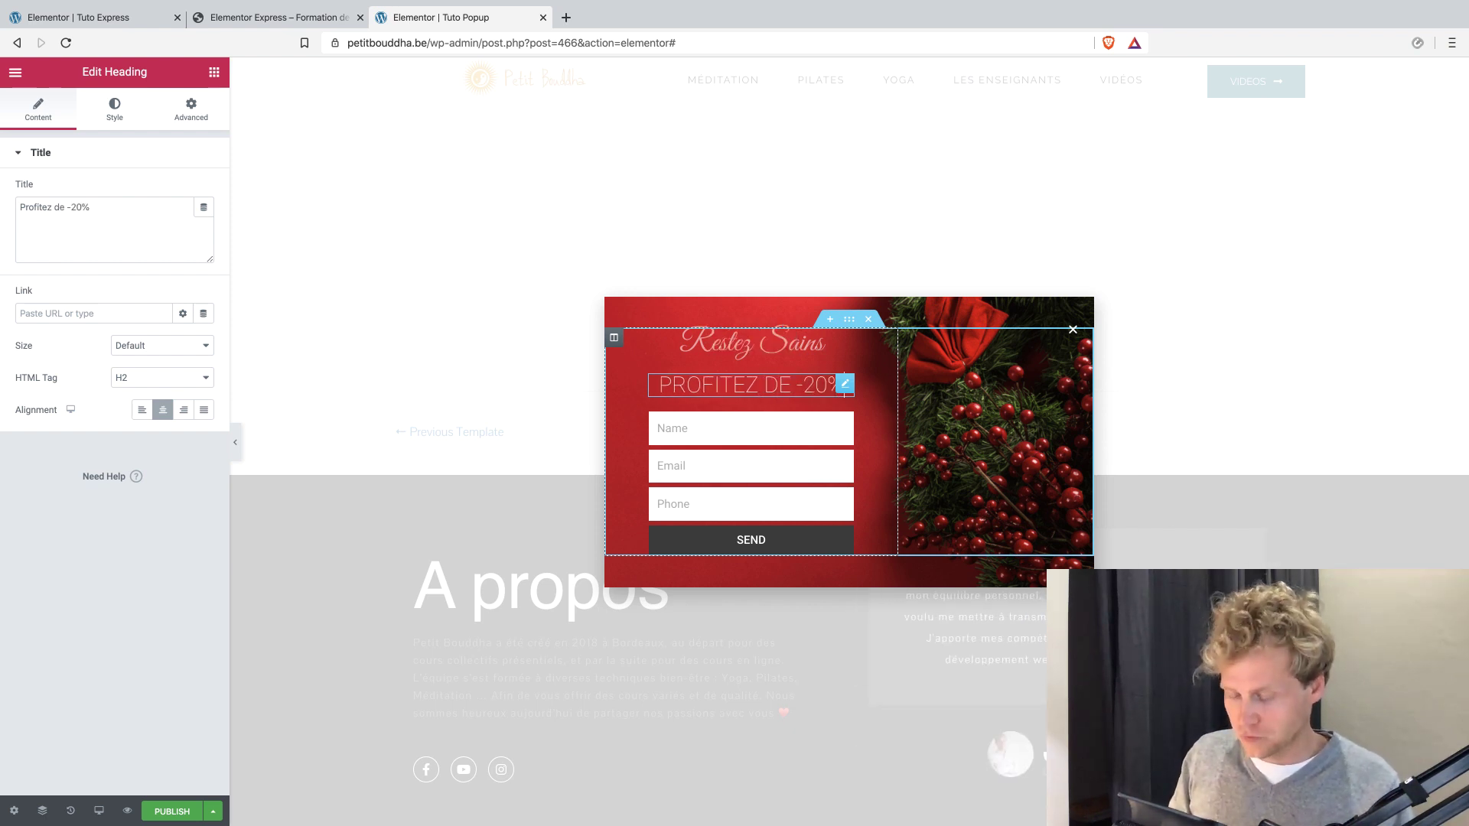
{"action": "type", "text": " sur les produits de d"}
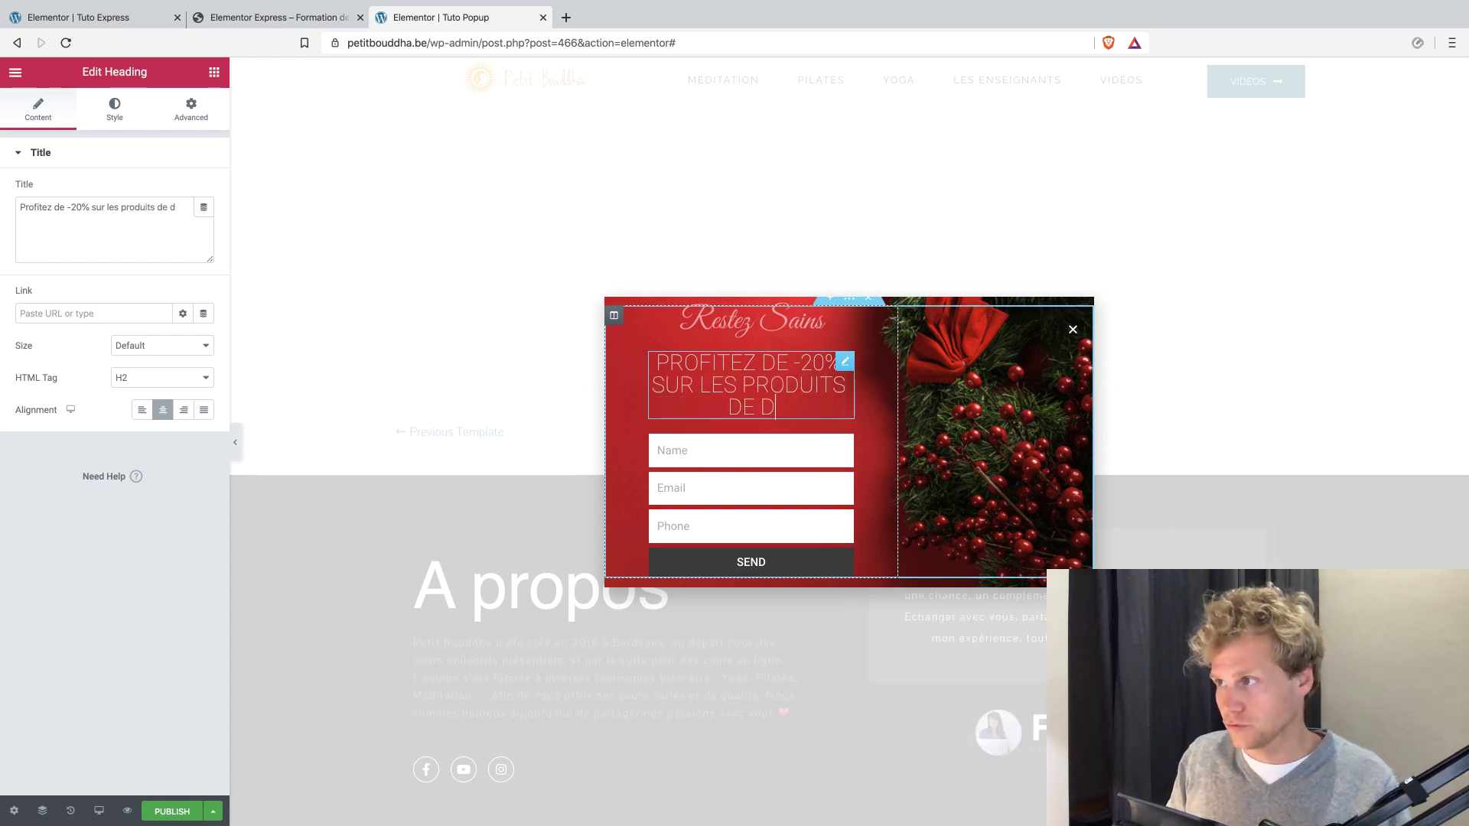
{"action": "key", "text": "BackSpace"}
{"action": "type", "text": "santé"}
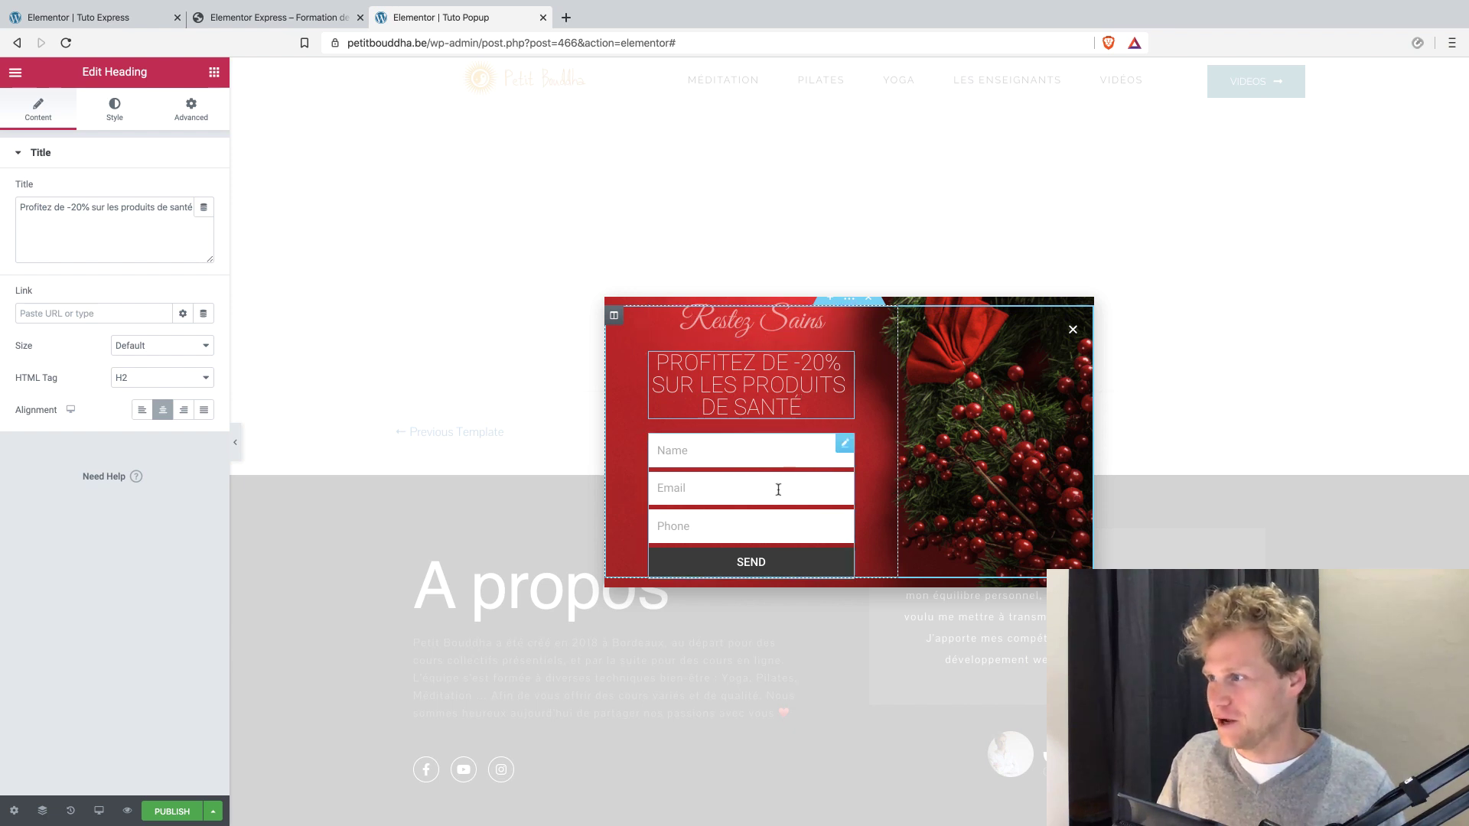
In the popup's form, set the Name field's placeholder to "Prénom" and remove the Phone field.
{"action": "left_click", "coordinate": [846, 446]}
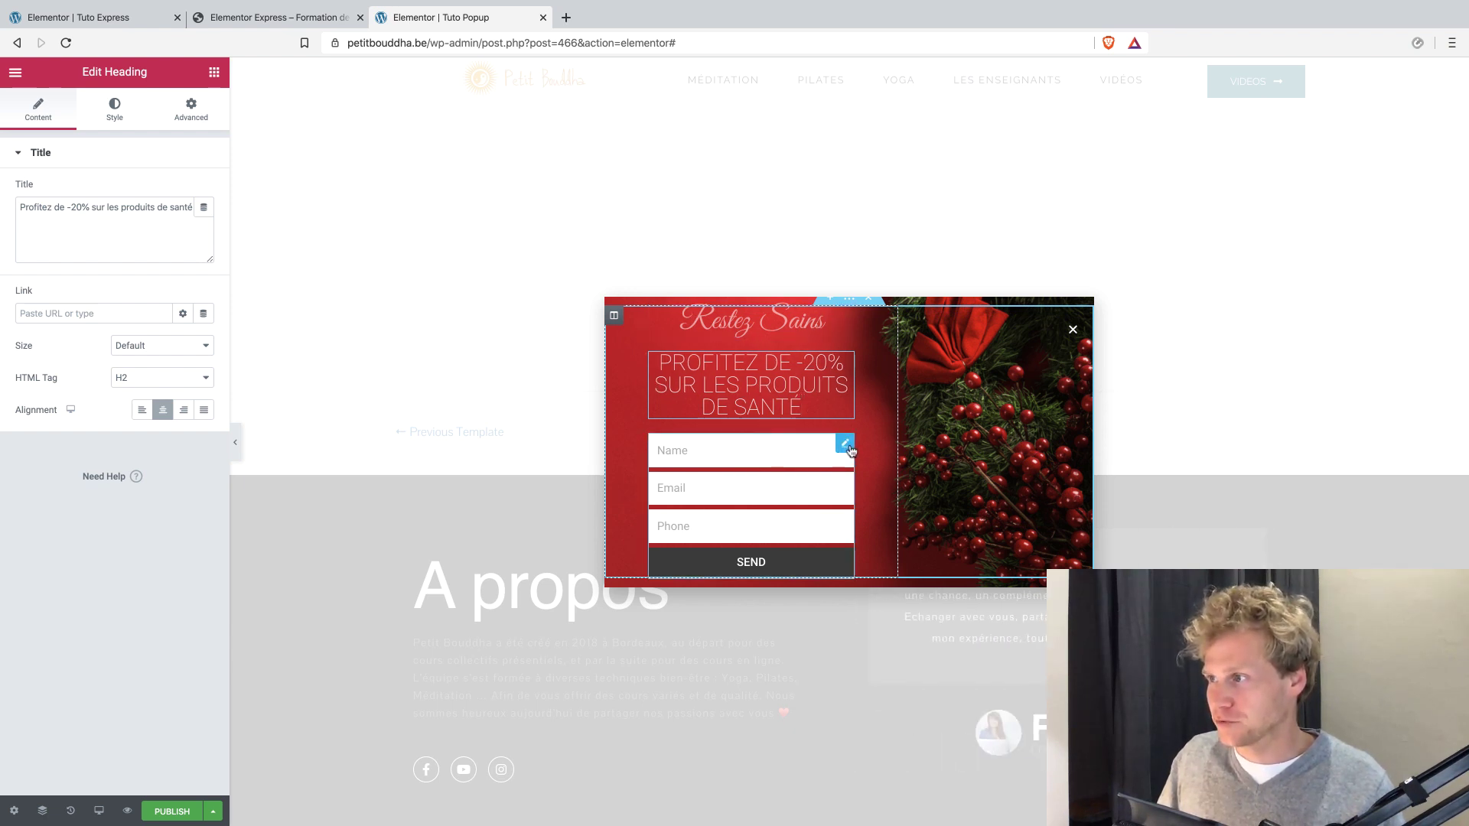
{"action": "left_click", "coordinate": [62, 245]}
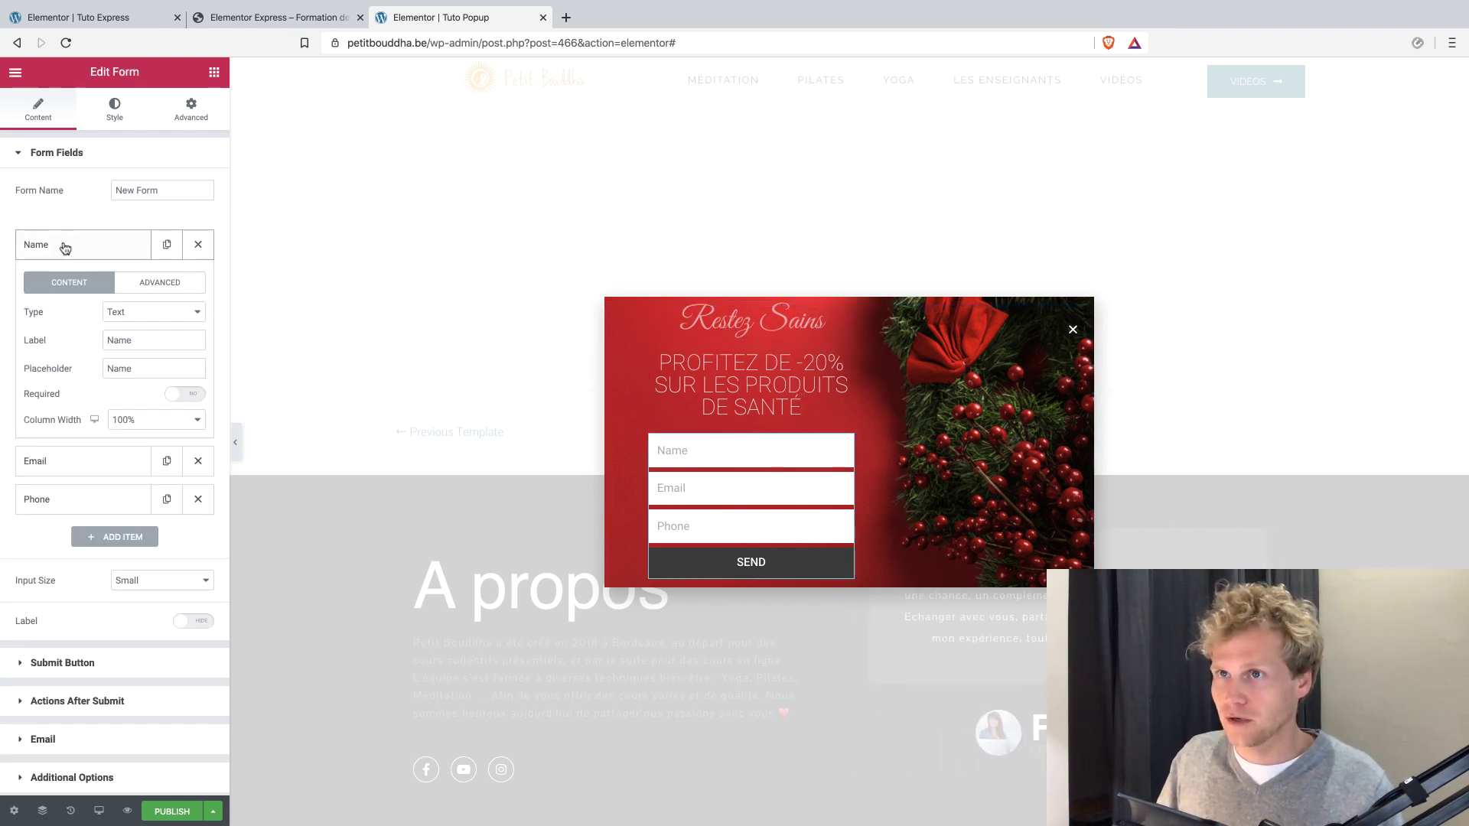
{"action": "double_click", "coordinate": [127, 368]}
{"action": "type", "text": "Prénom"}
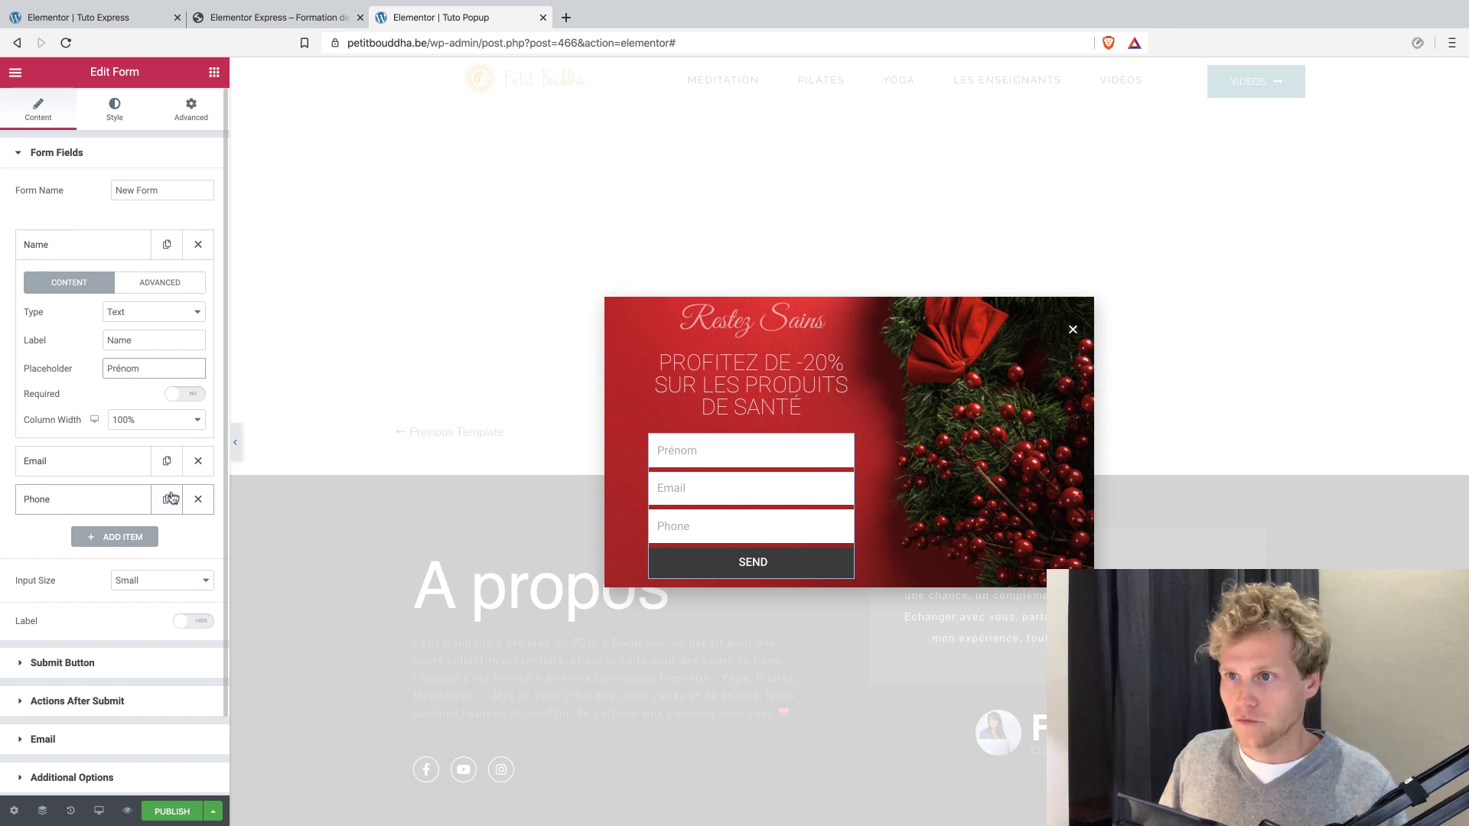
{"action": "left_click", "coordinate": [196, 498]}
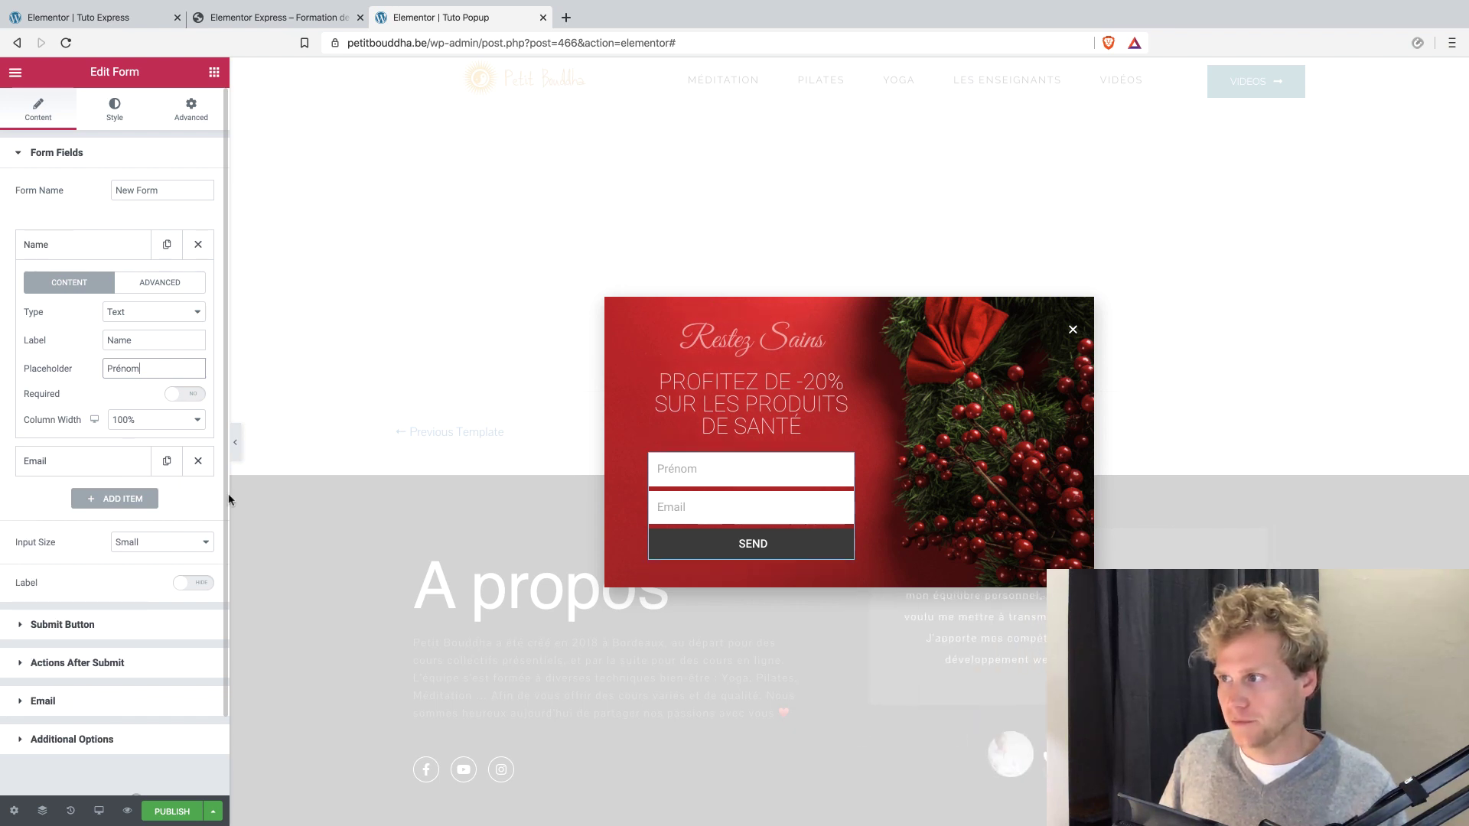
Change the form's submit button text to "Recevoir -20%".
{"action": "left_click", "coordinate": [44, 156]}
{"action": "left_click", "coordinate": [56, 192]}
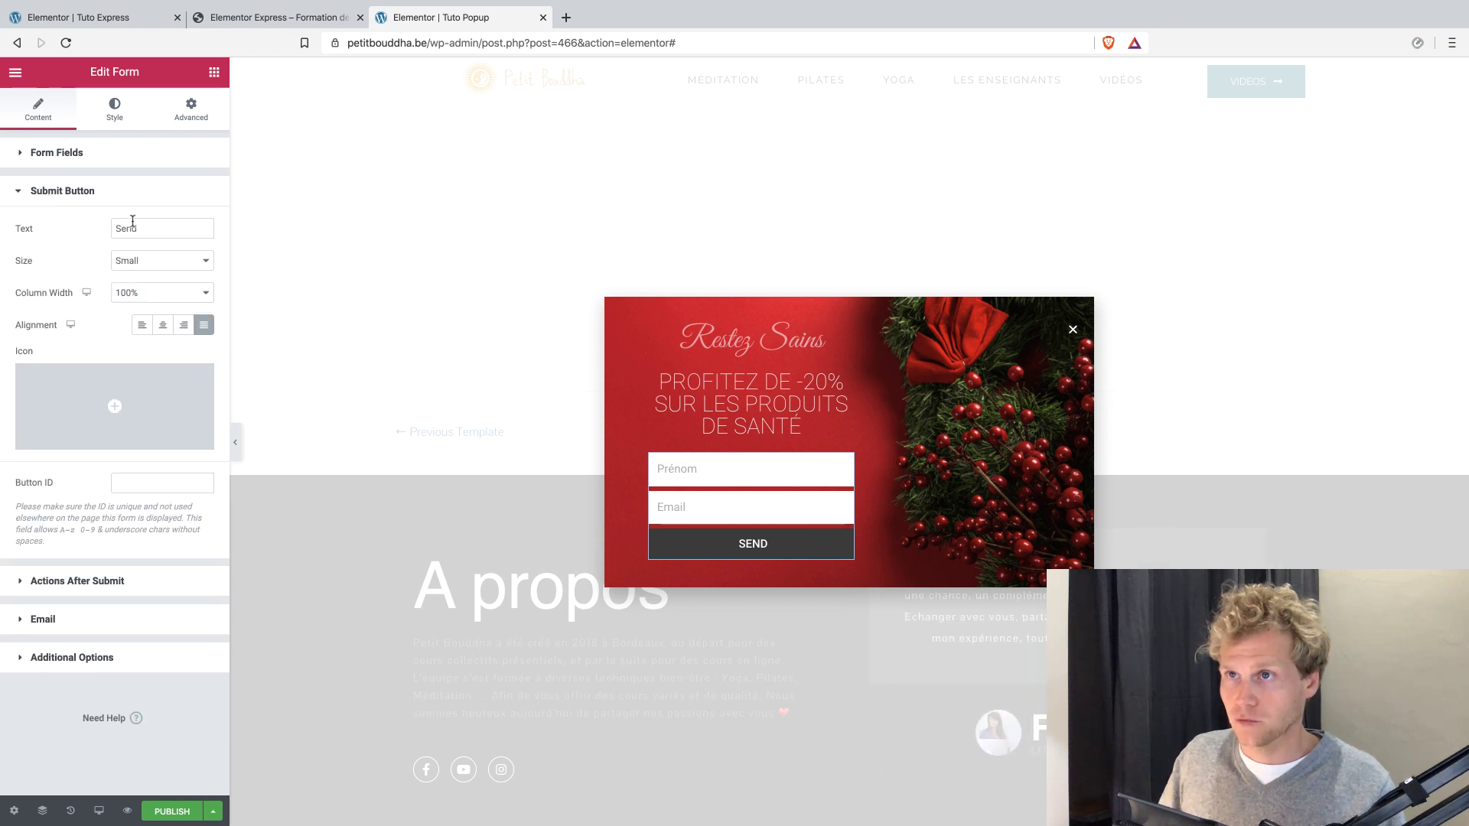
{"action": "left_click_drag", "start_coordinate": [150, 228], "coordinate": [63, 223]}
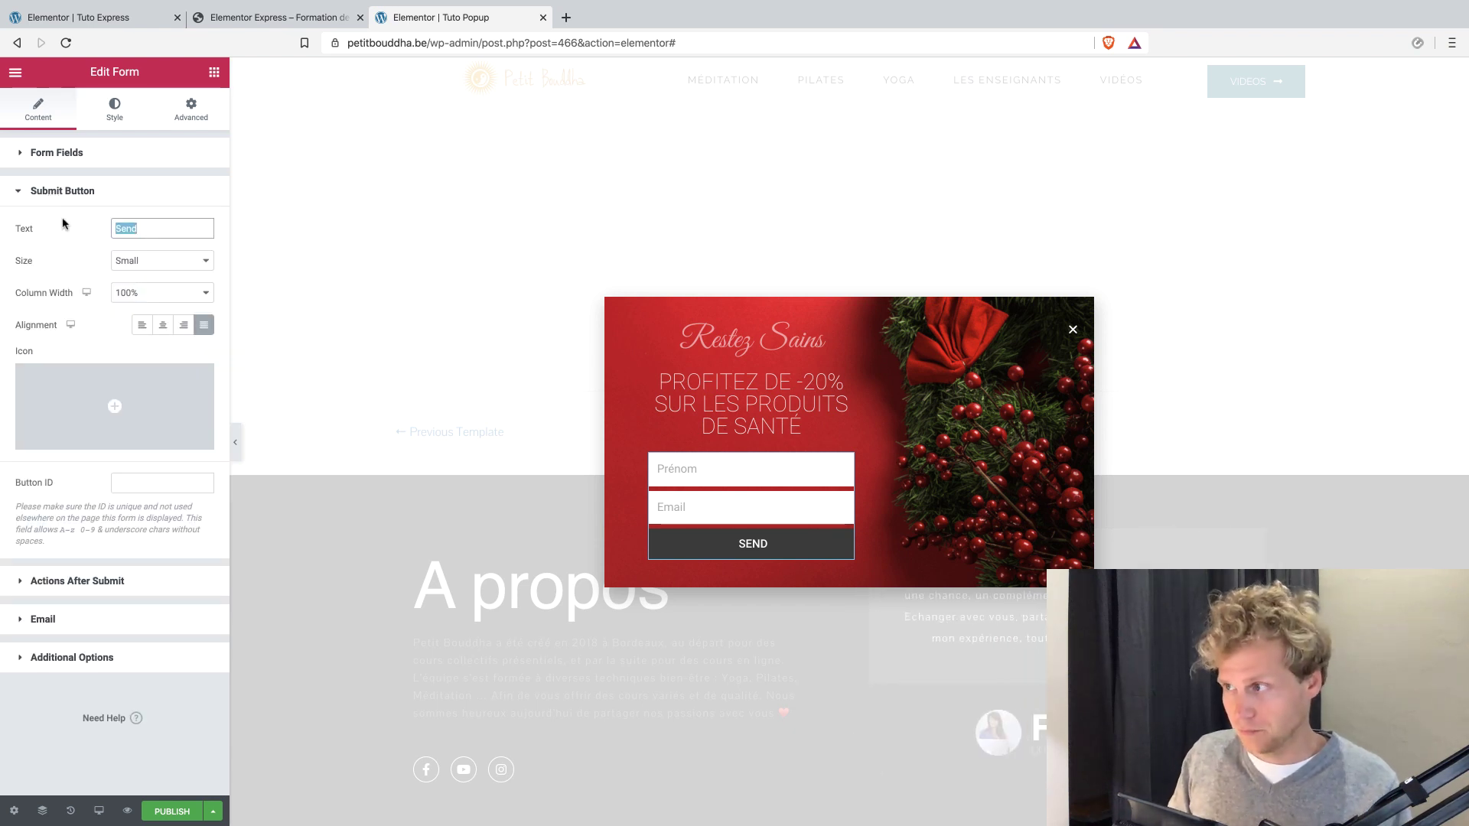
{"action": "type", "text": "R"}
{"action": "type", "text": "eceivoir"}
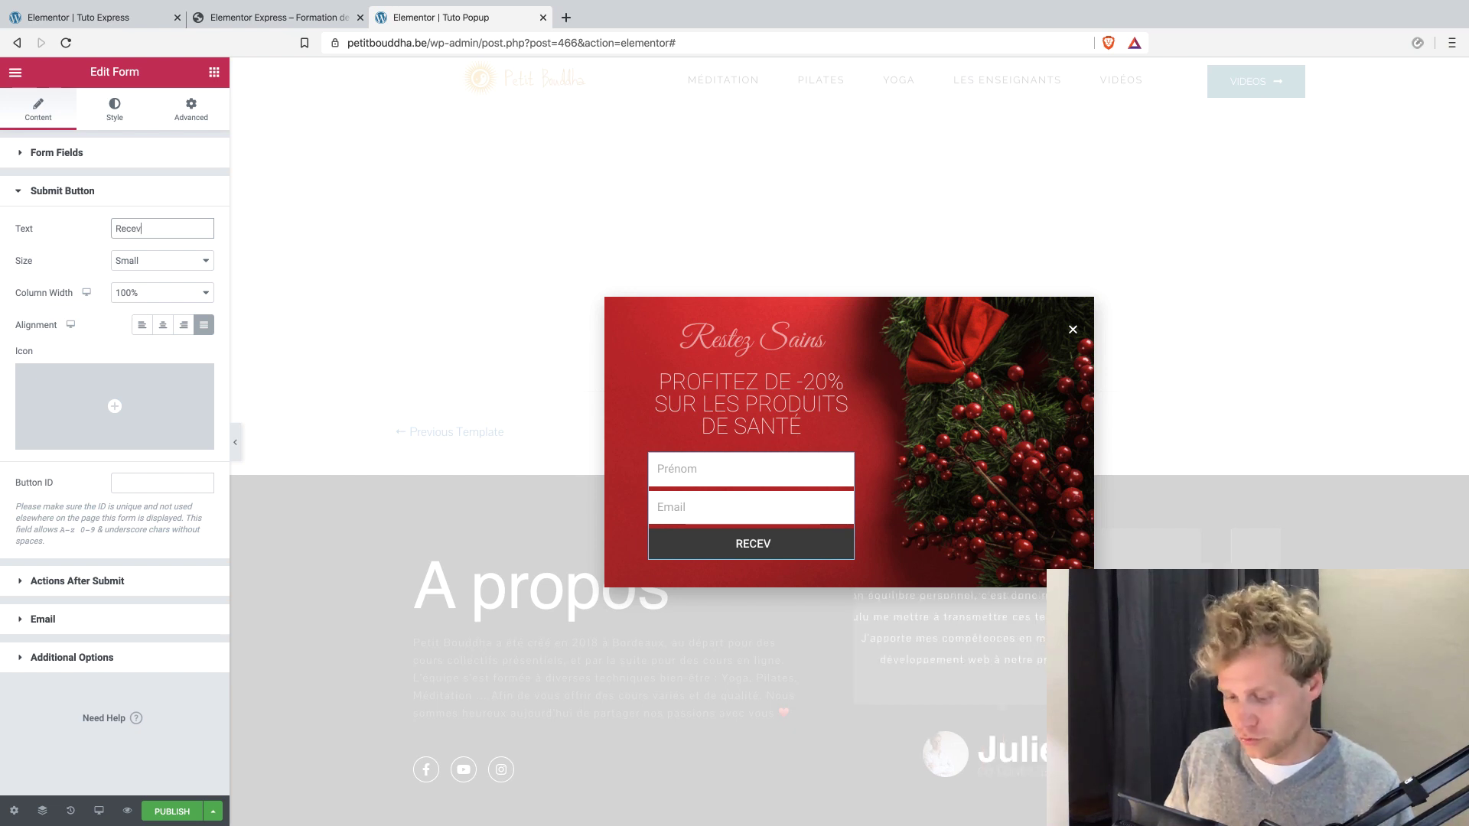
{"action": "type", "text": " -20%"}
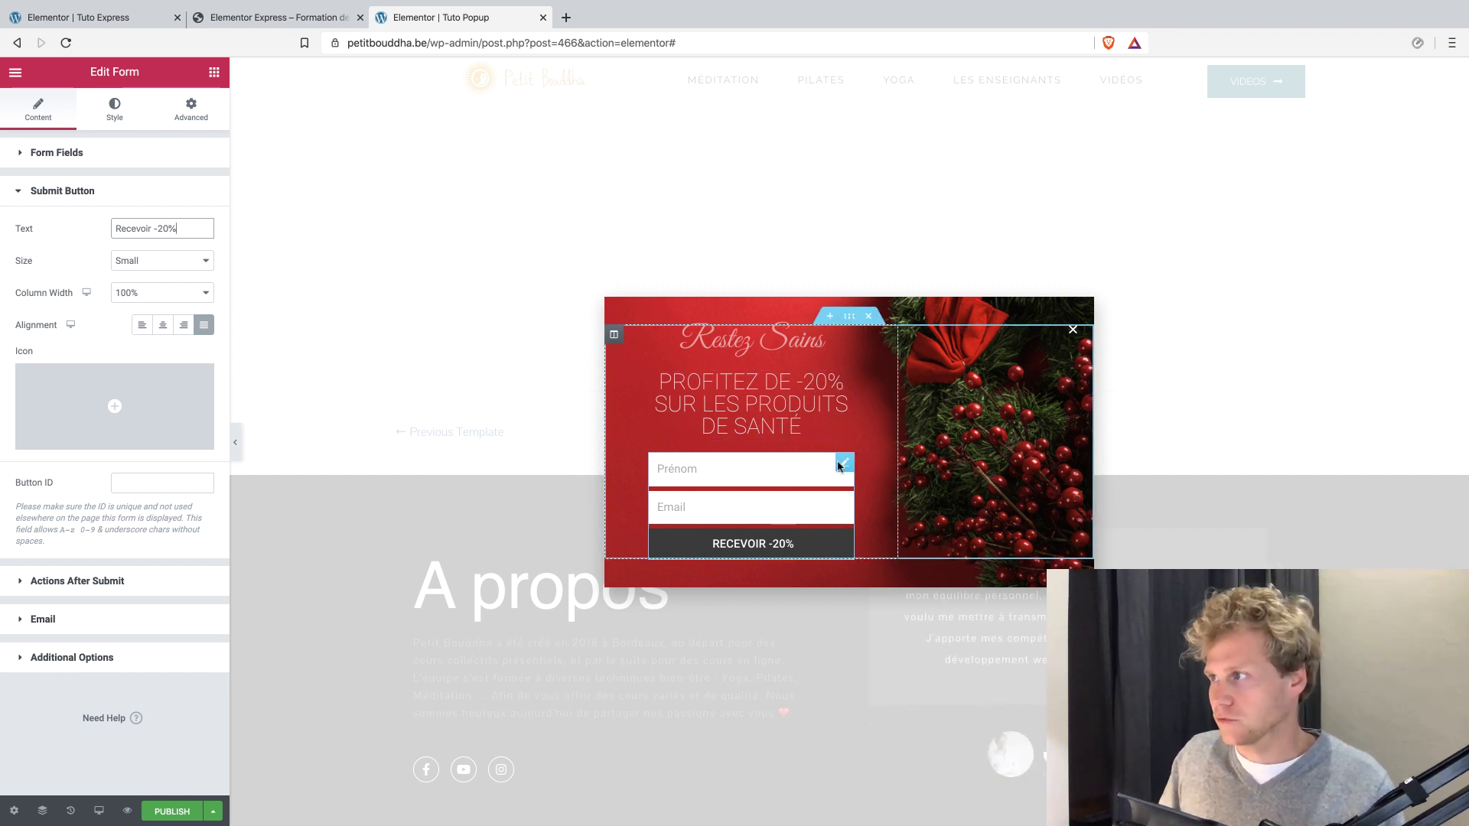
Enlarge the popup in its layout settings to a custom height of about 453 px and a width of about 727 px.
{"action": "left_click", "coordinate": [847, 320]}
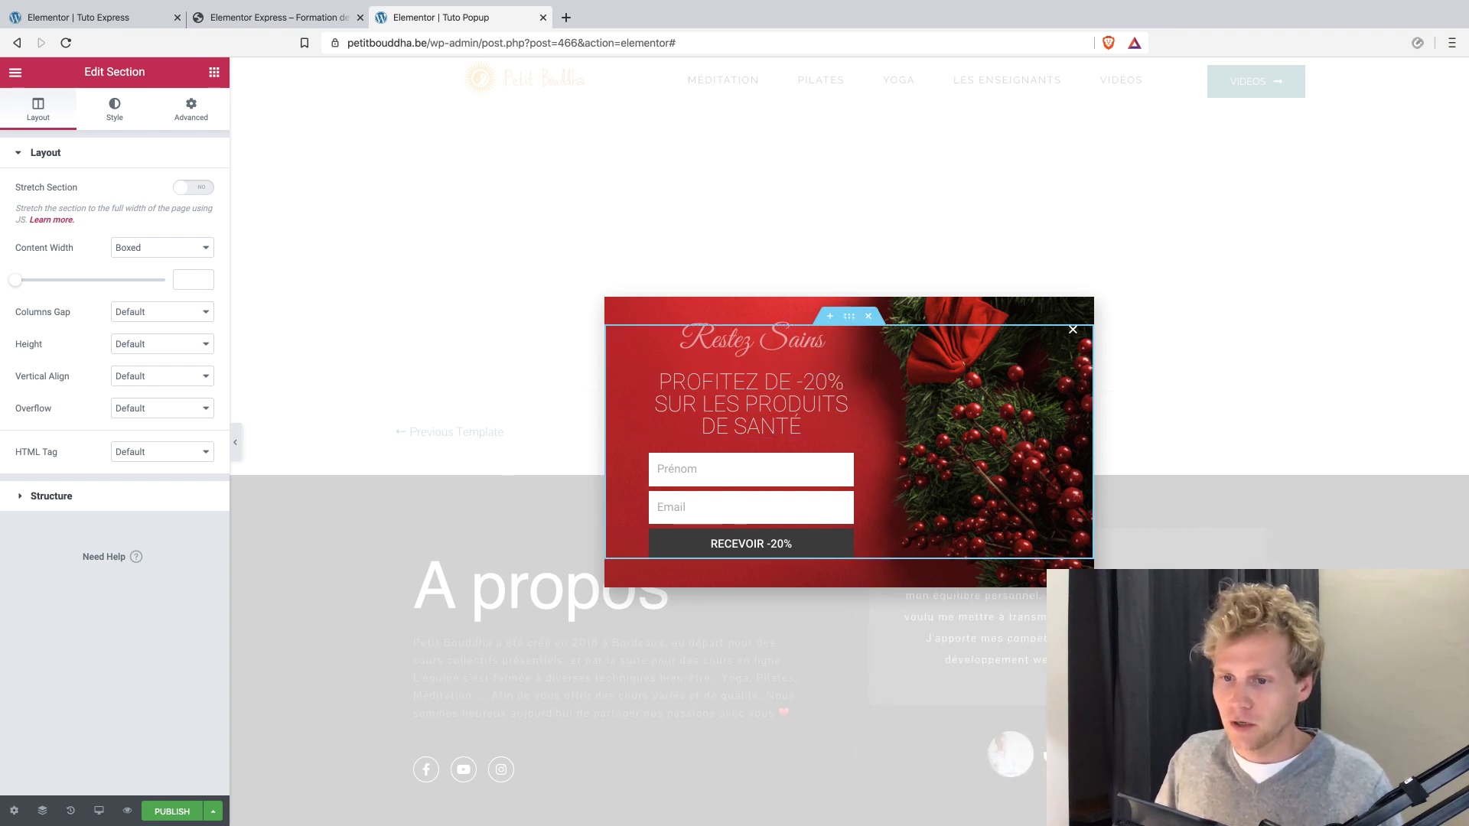
{"action": "left_click", "coordinate": [16, 810]}
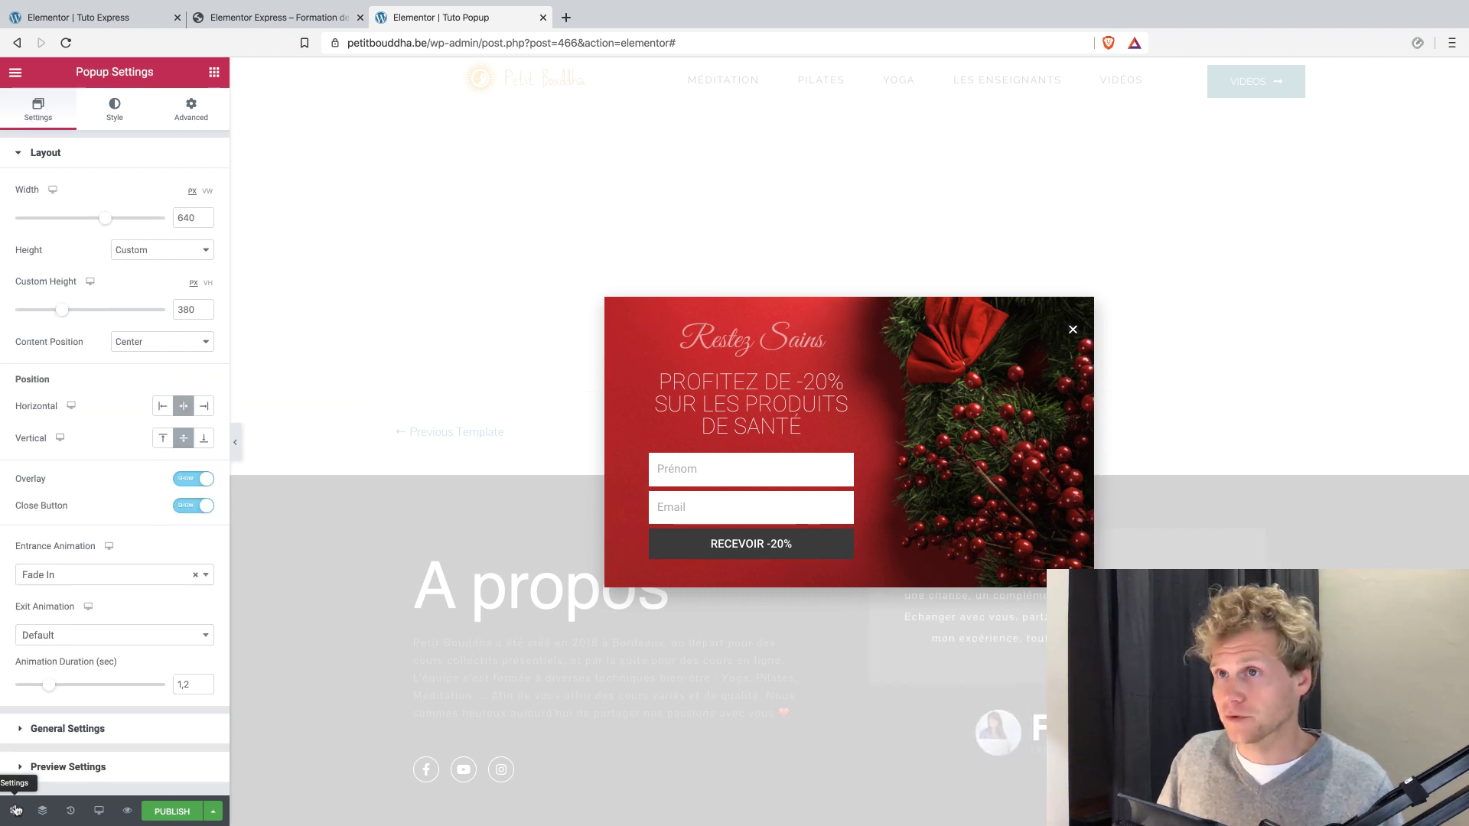
{"action": "mouse_move", "coordinate": [70, 318]}
{"action": "left_mouse_down"}
{"action": "mouse_move", "coordinate": [85, 317]}
{"action": "mouse_move", "coordinate": [74, 314]}
{"action": "left_mouse_up"}
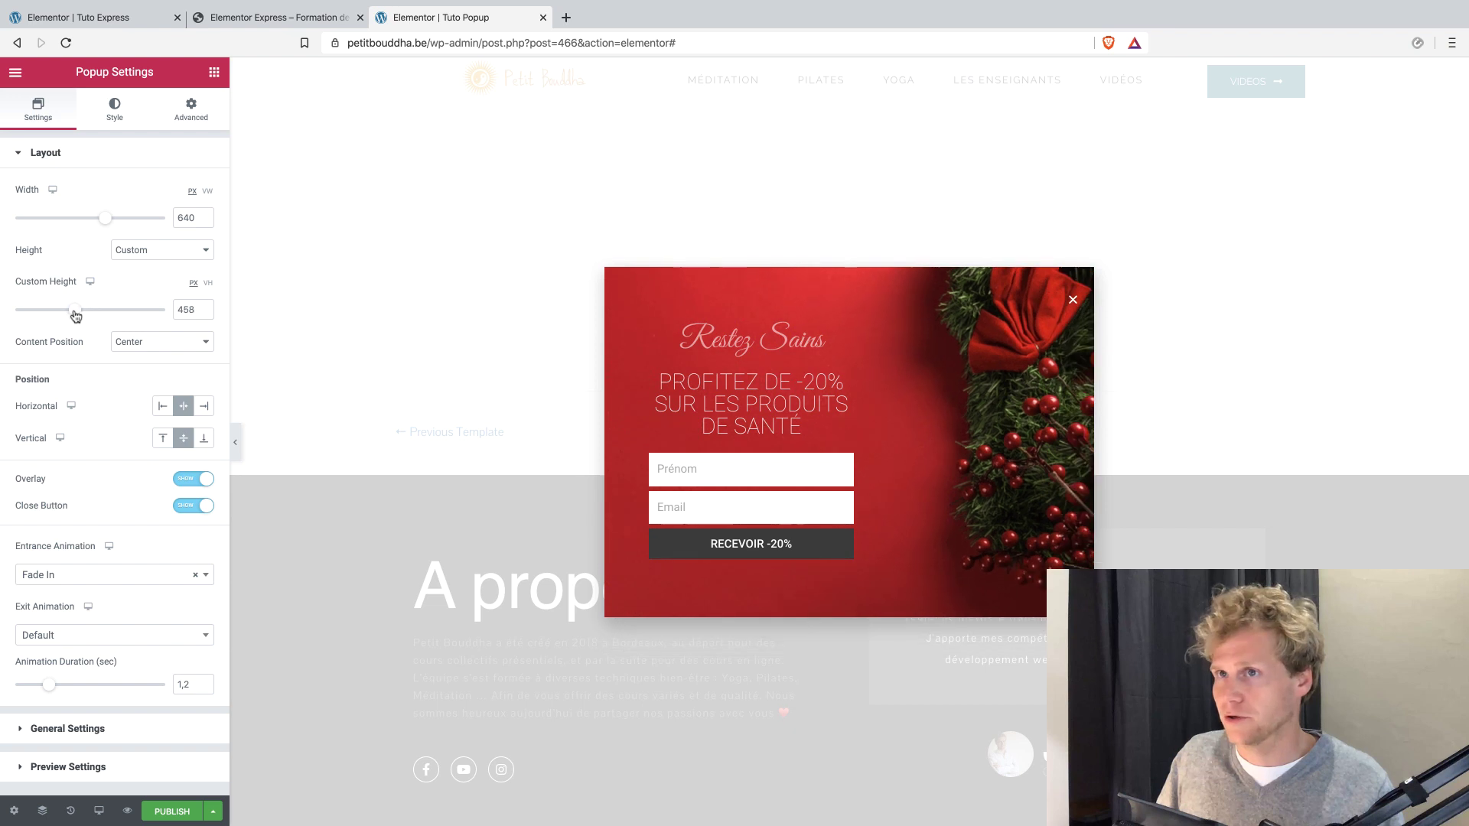
{"action": "left_click_drag", "start_coordinate": [105, 219], "coordinate": [120, 224]}
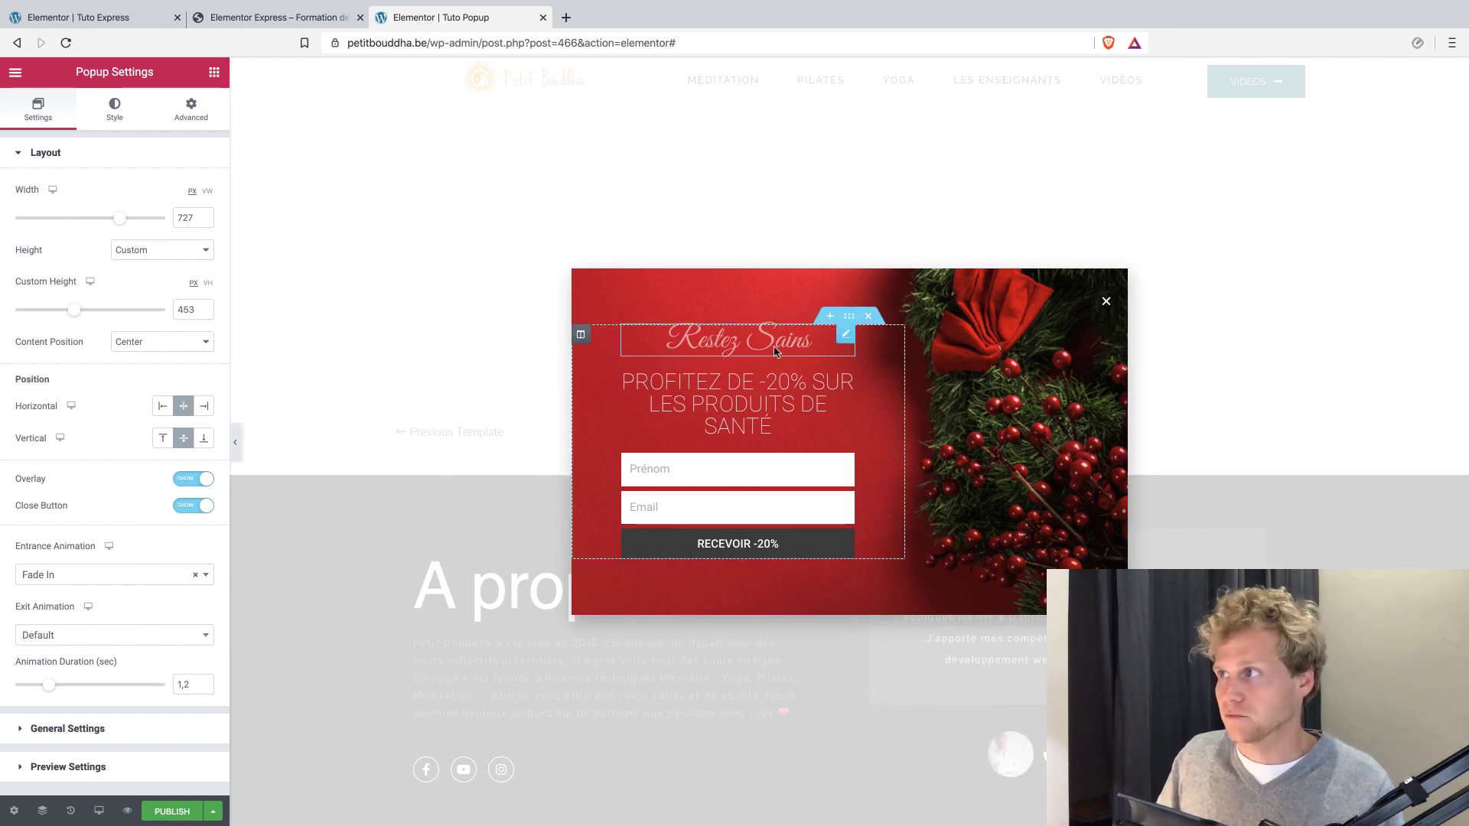
Replace the popup's background image with pranayama-breathing-lessons-nadhi-shodhana.jpg from the media library.
{"action": "left_click", "coordinate": [113, 108]}
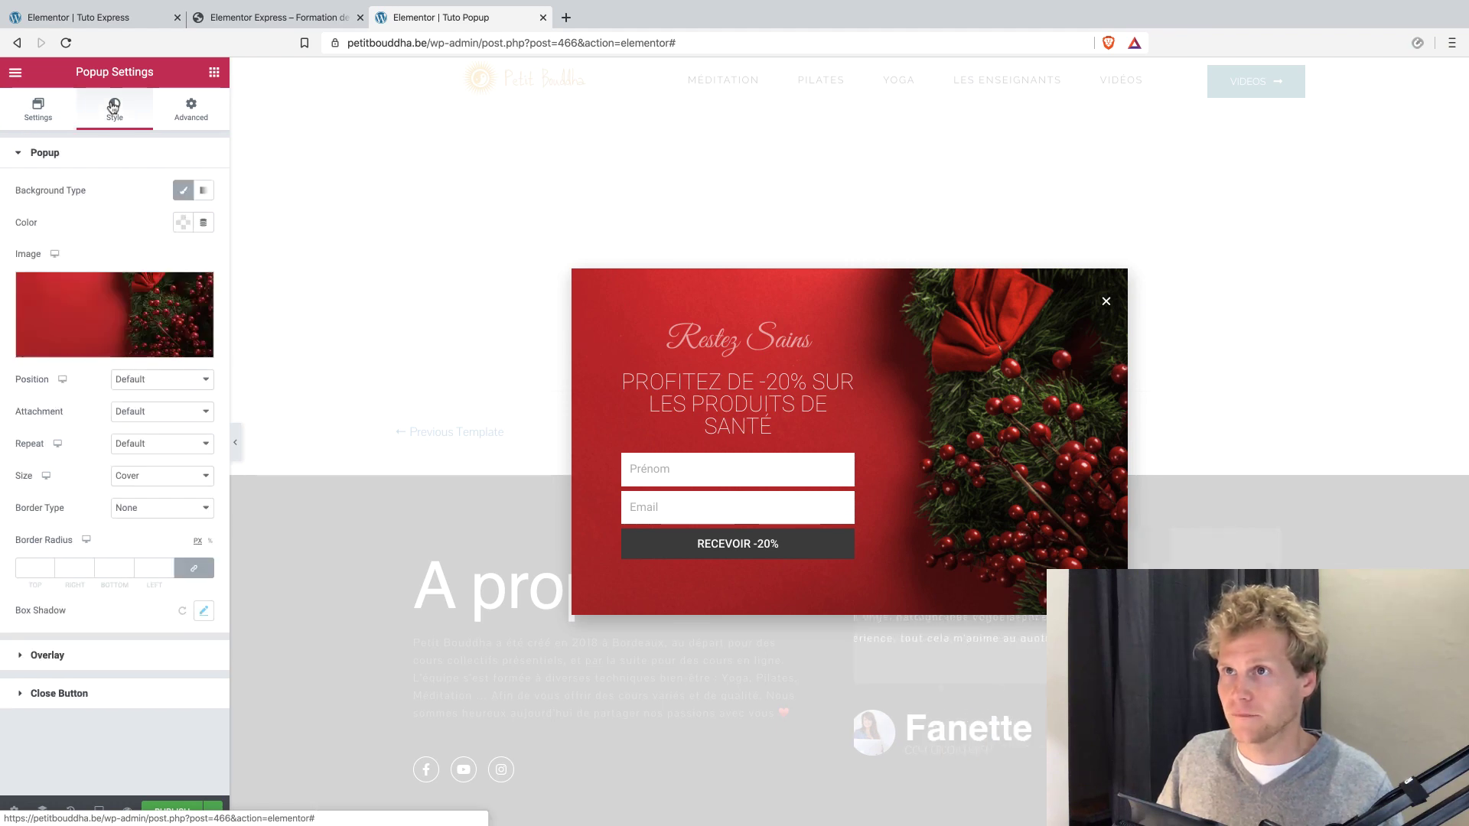
{"action": "left_click", "coordinate": [64, 305]}
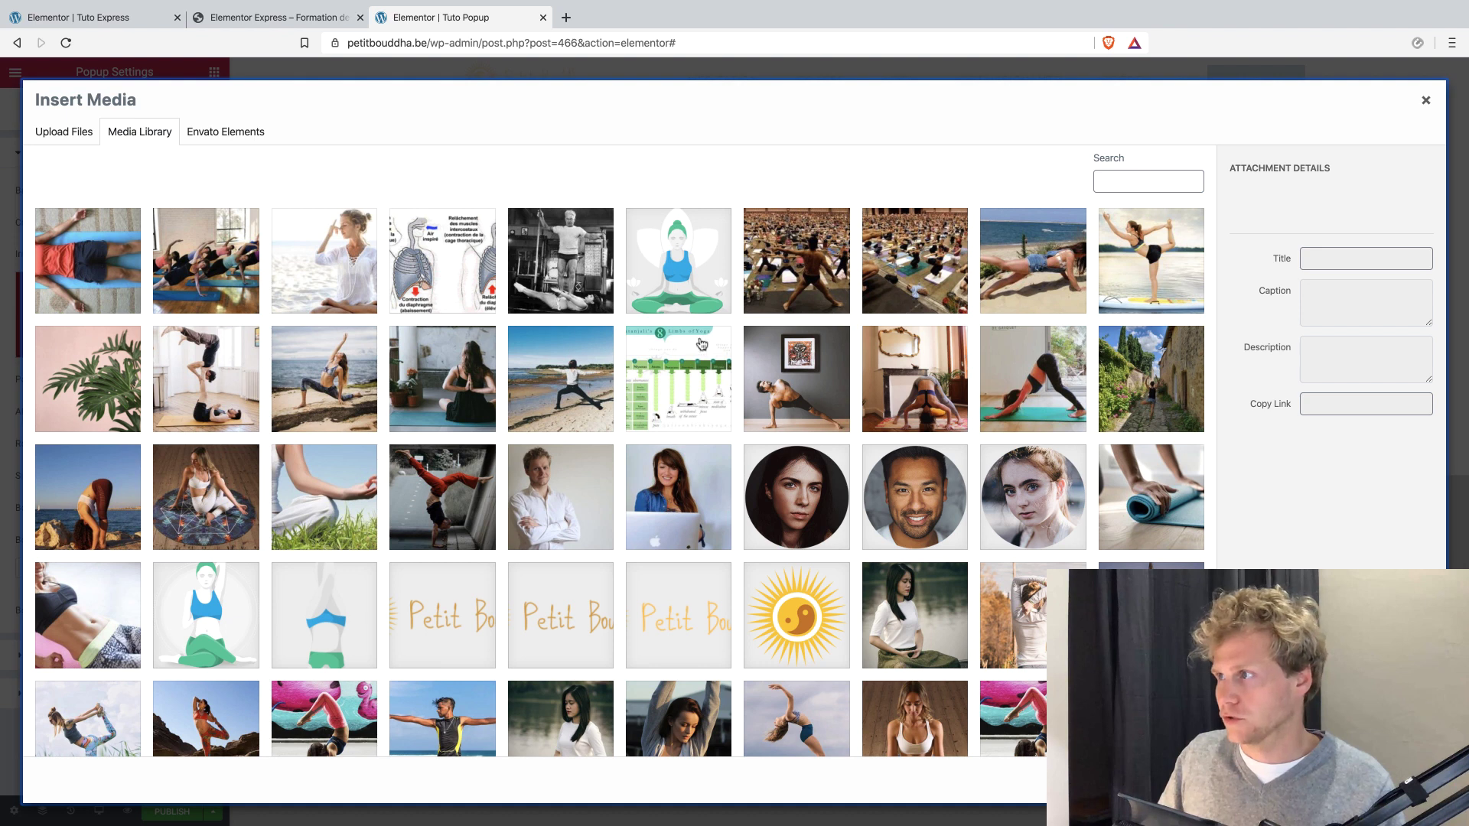
{"action": "left_click", "coordinate": [332, 234]}
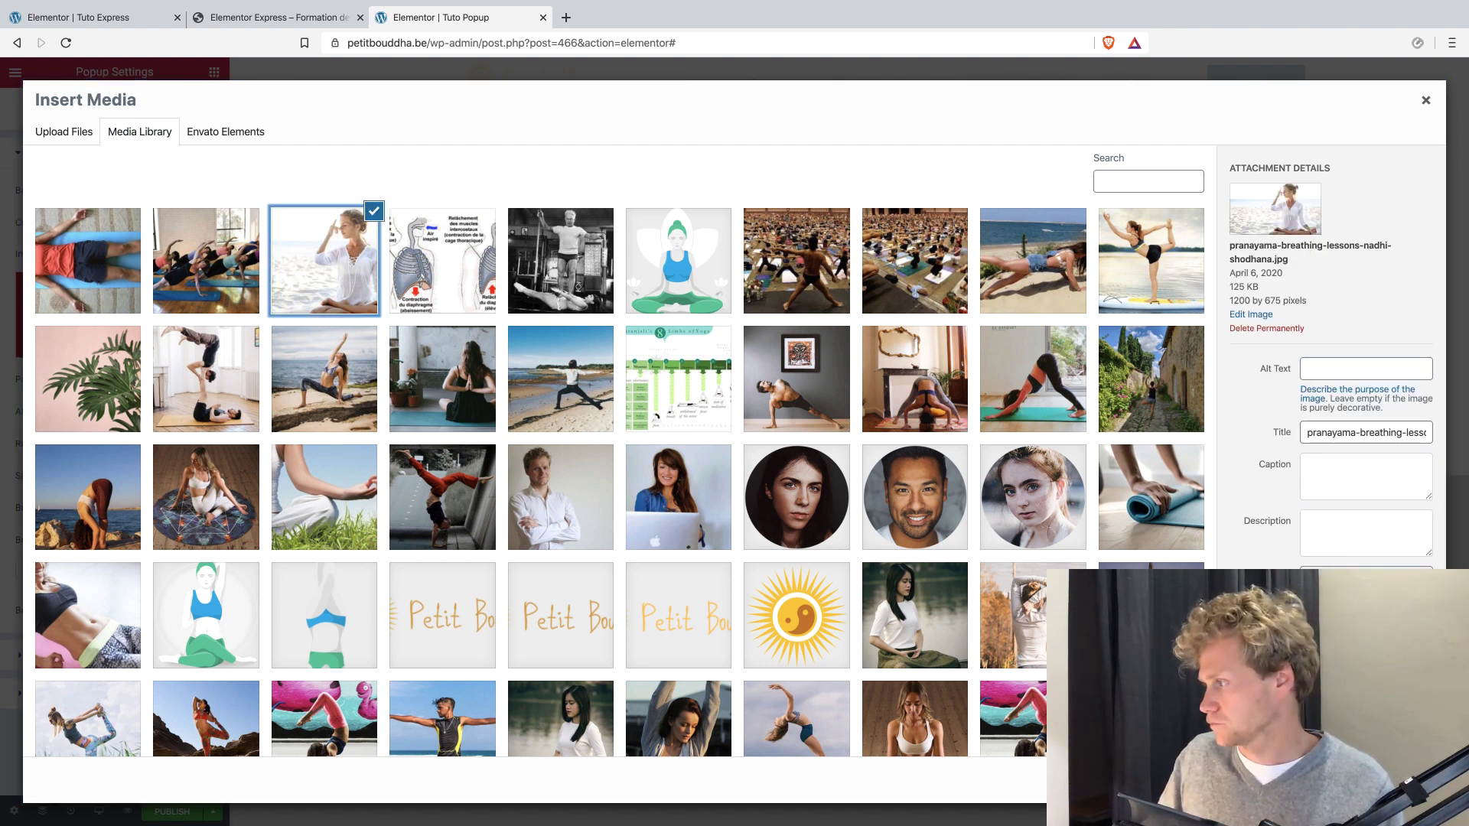
{"action": "left_click", "coordinate": [1381, 782]}
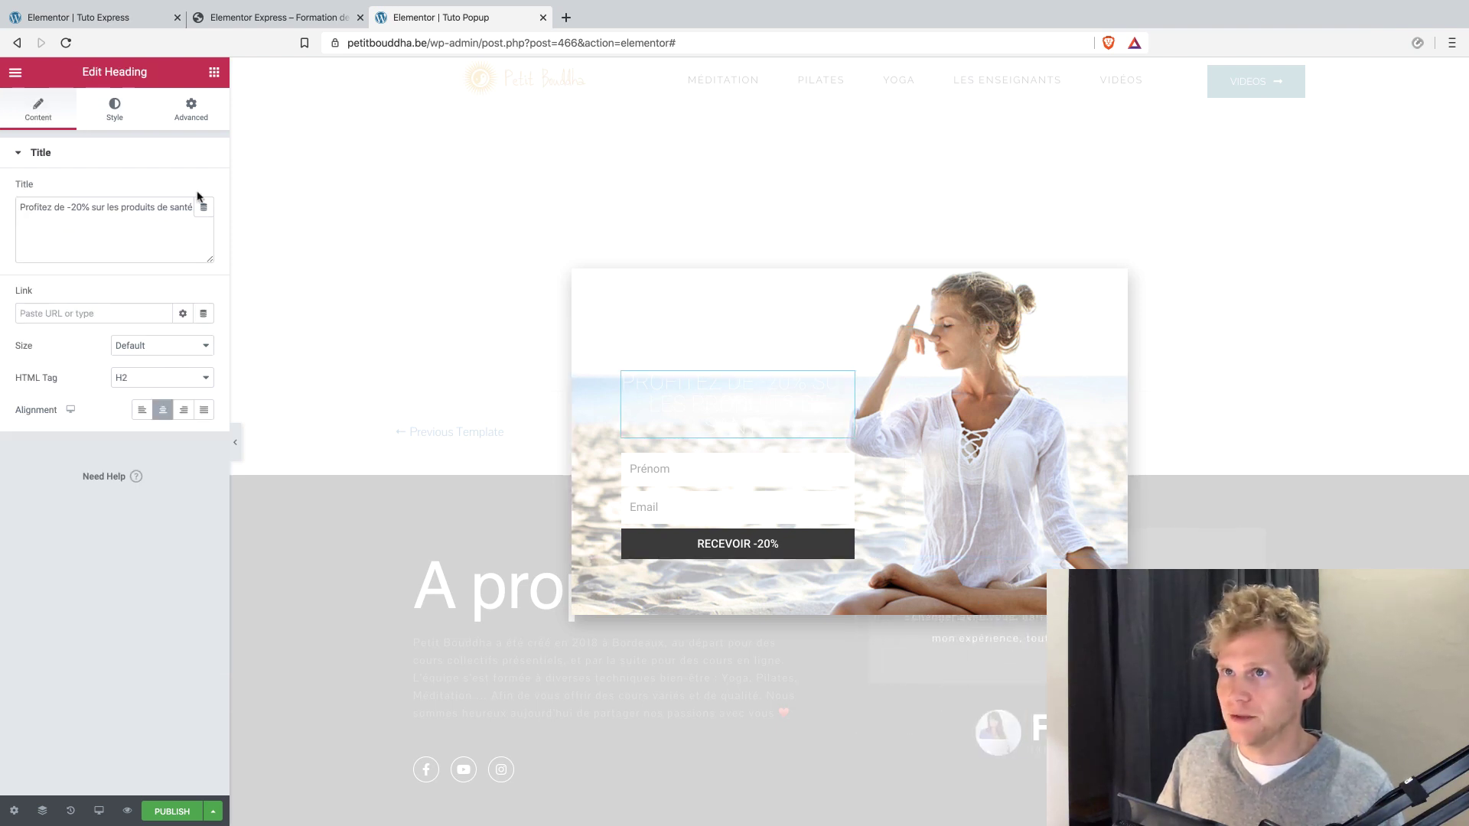
Set the text color of the "Profitez de -20% sur les produits de santé" heading to the grey #7A7A7A swatch.
{"action": "left_click", "coordinate": [131, 123]}
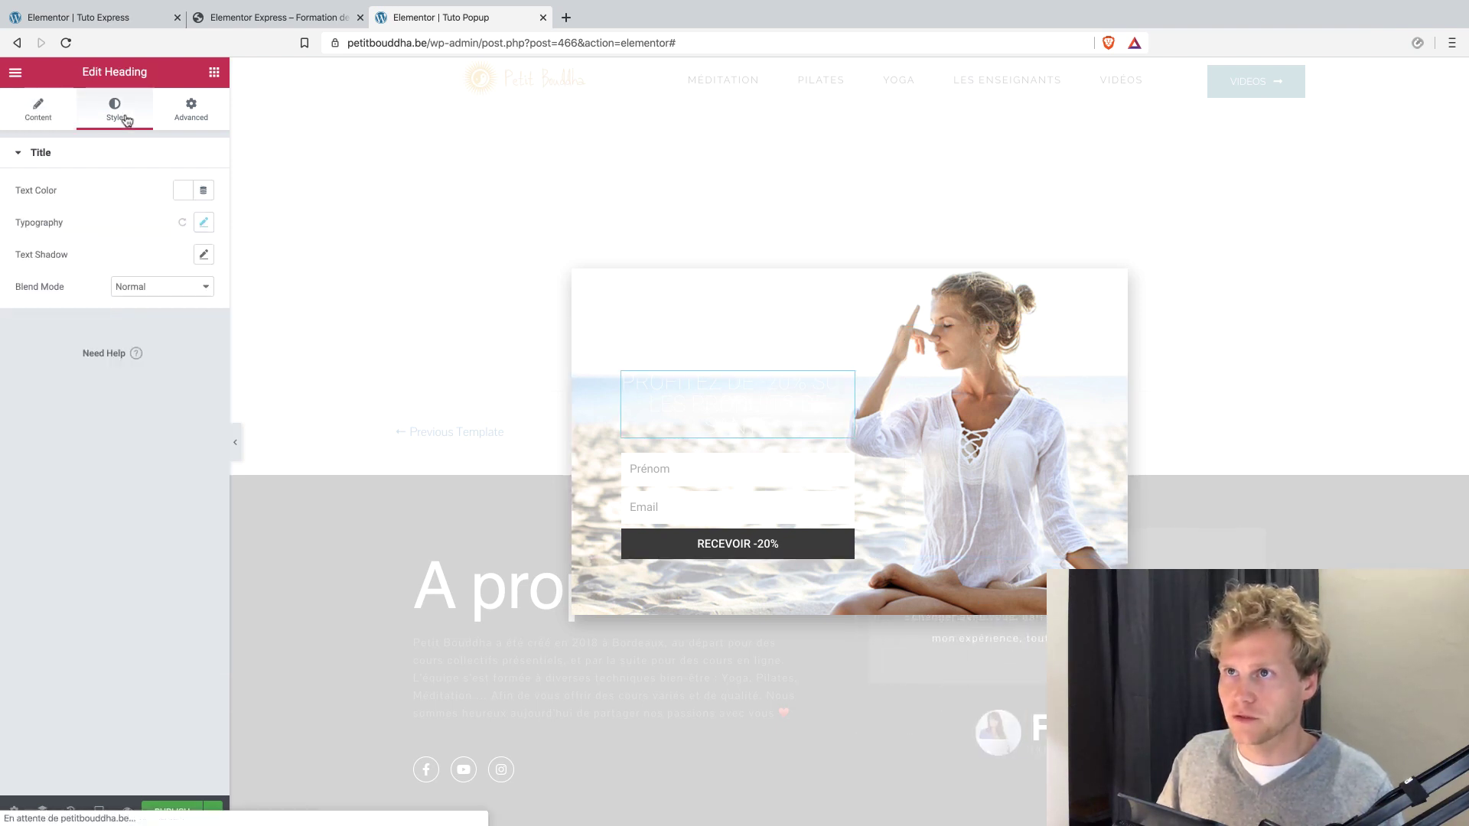
{"action": "left_click", "coordinate": [182, 196]}
{"action": "left_click", "coordinate": [131, 228]}
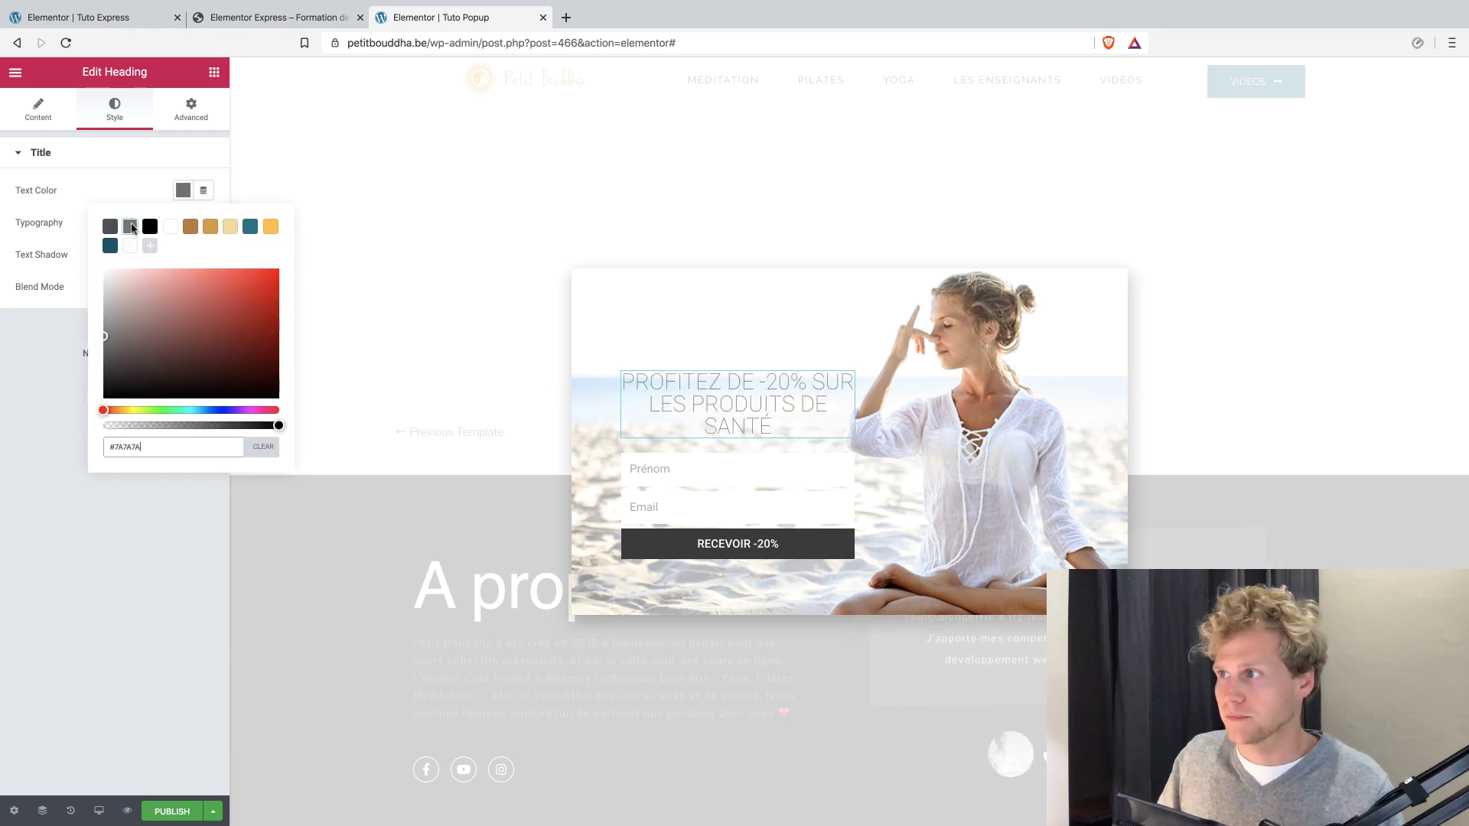
Set the text color of the "Restez Sains" heading to the gold swatch, rgba(217, 164, 65, 1).
{"action": "left_click", "coordinate": [808, 334]}
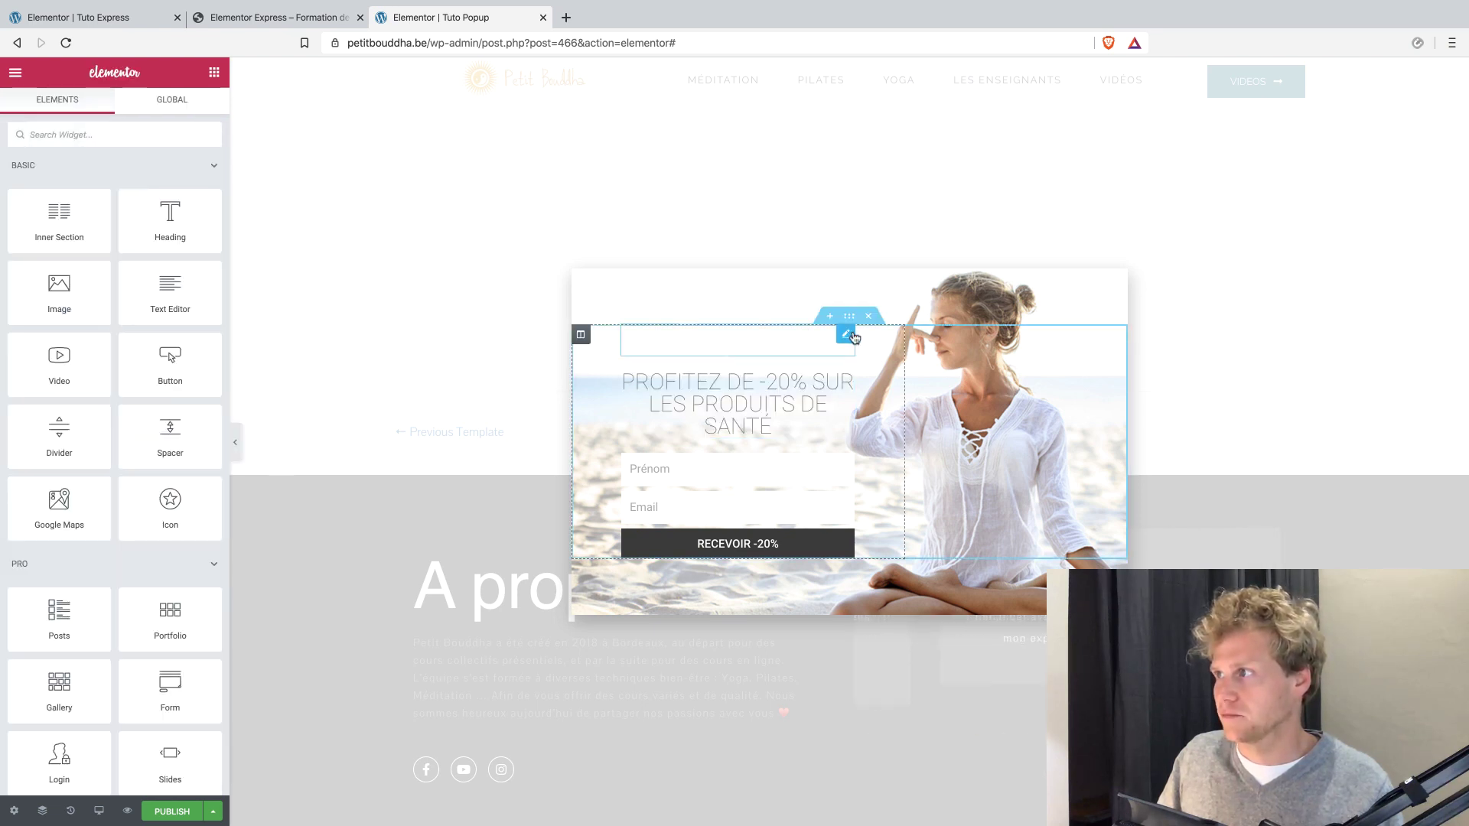
{"action": "left_click", "coordinate": [846, 333]}
{"action": "left_click", "coordinate": [102, 109]}
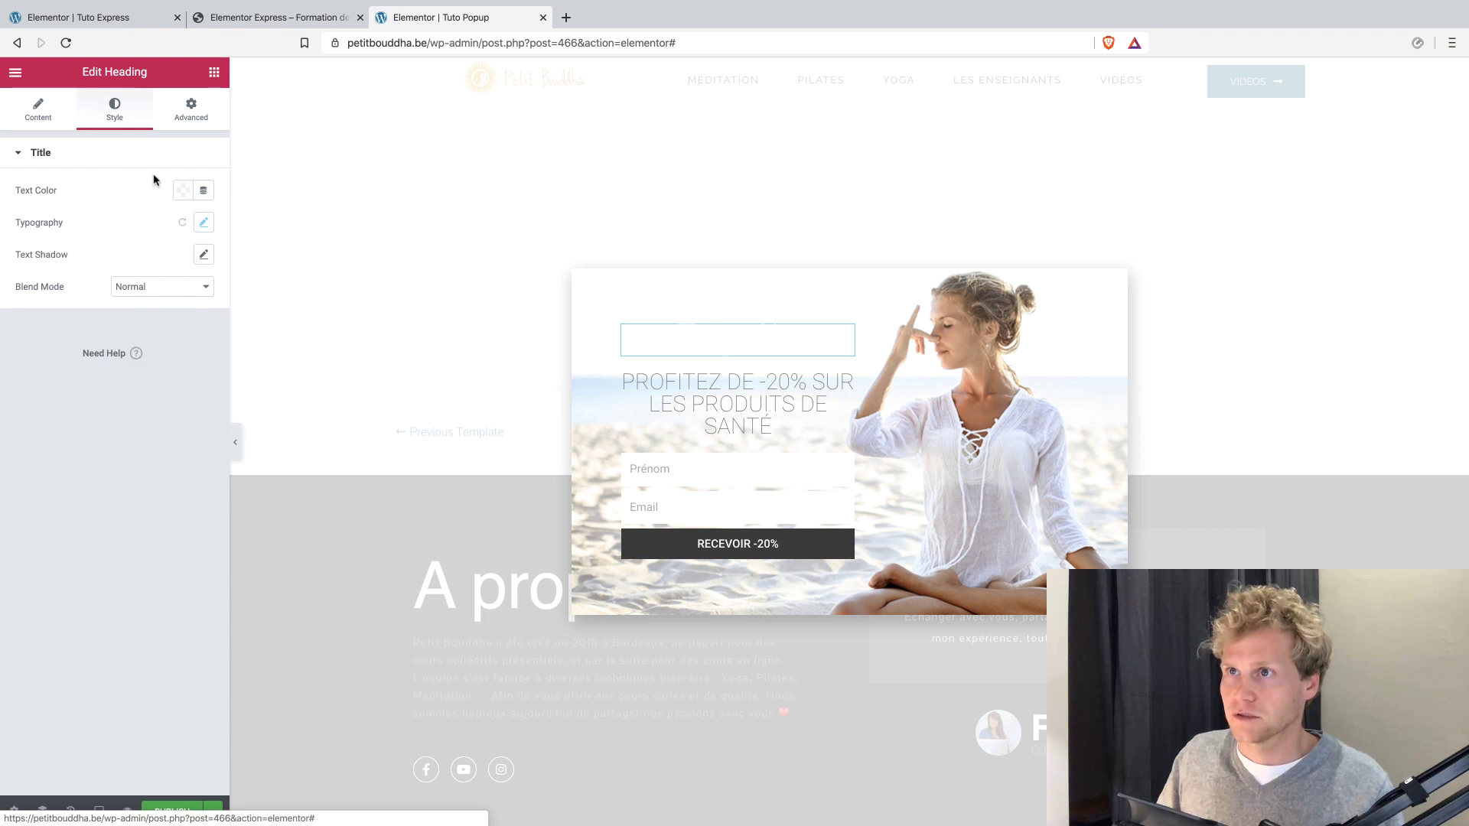
{"action": "left_click", "coordinate": [180, 191]}
{"action": "left_click", "coordinate": [205, 226]}
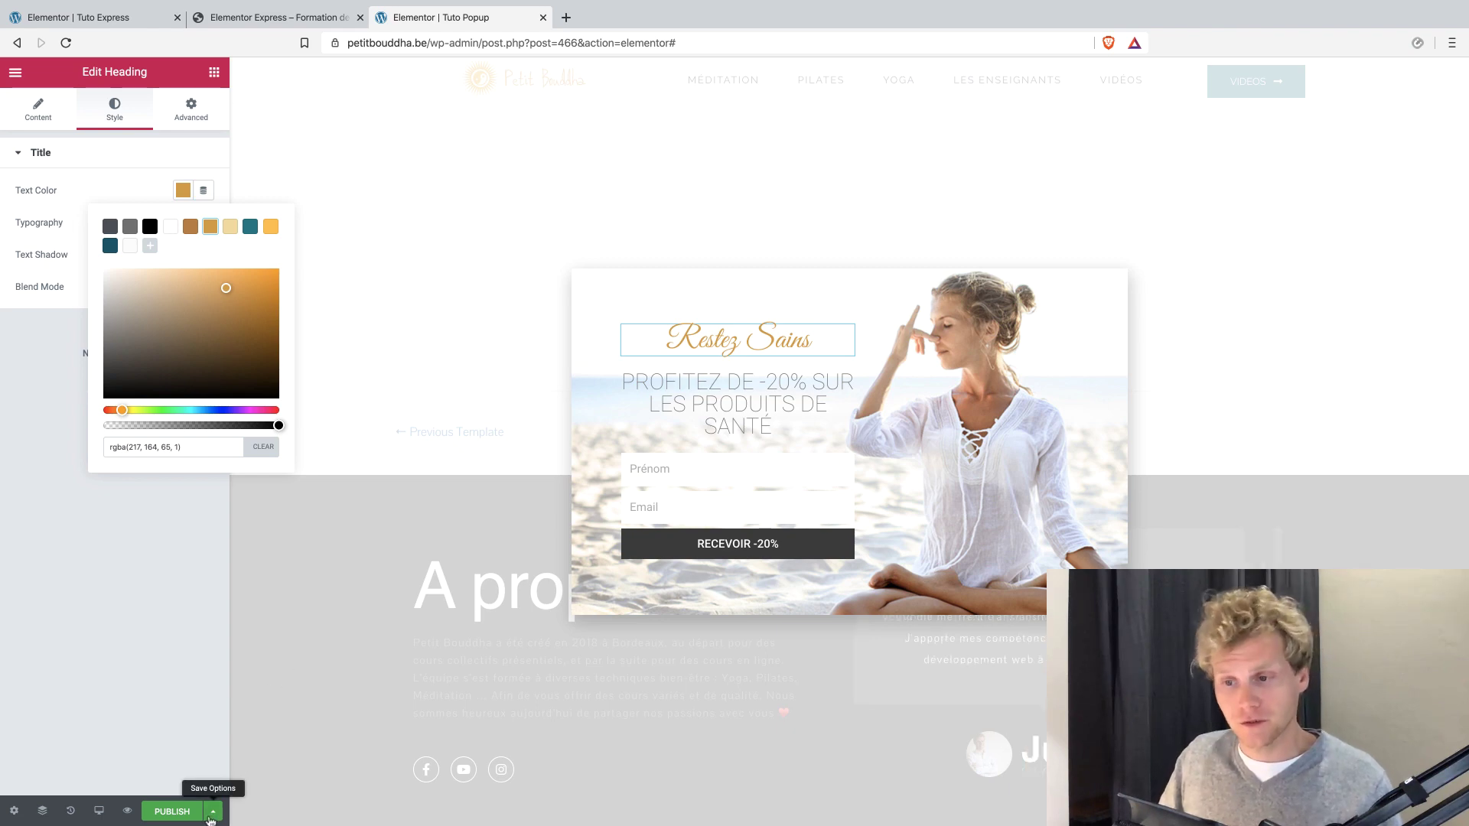
Open the popup's publish settings and add a display condition that includes the singular Front Page.
{"action": "left_click", "coordinate": [189, 817]}
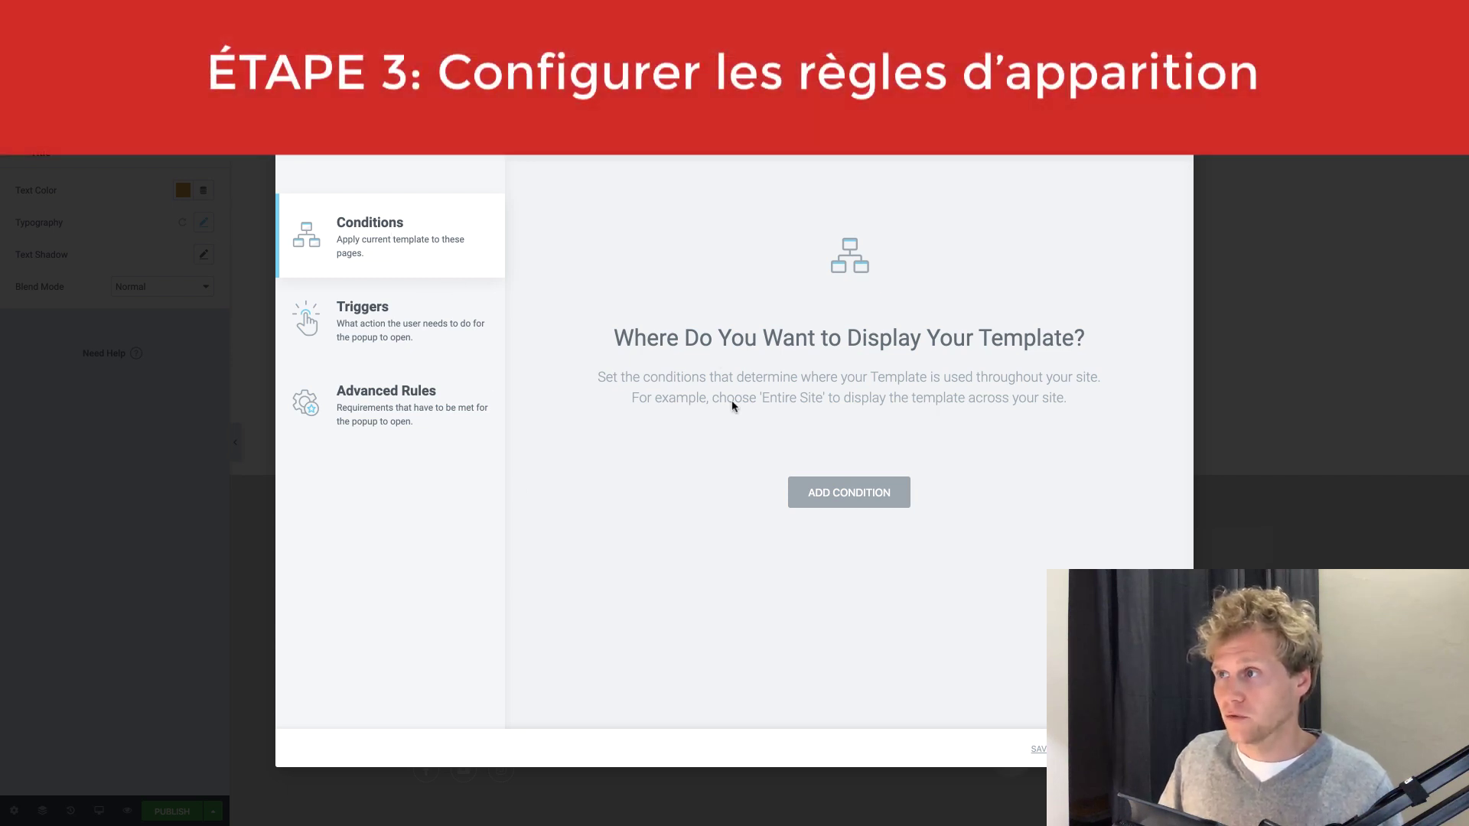
{"action": "left_click", "coordinate": [824, 501]}
{"action": "left_click", "coordinate": [734, 469]}
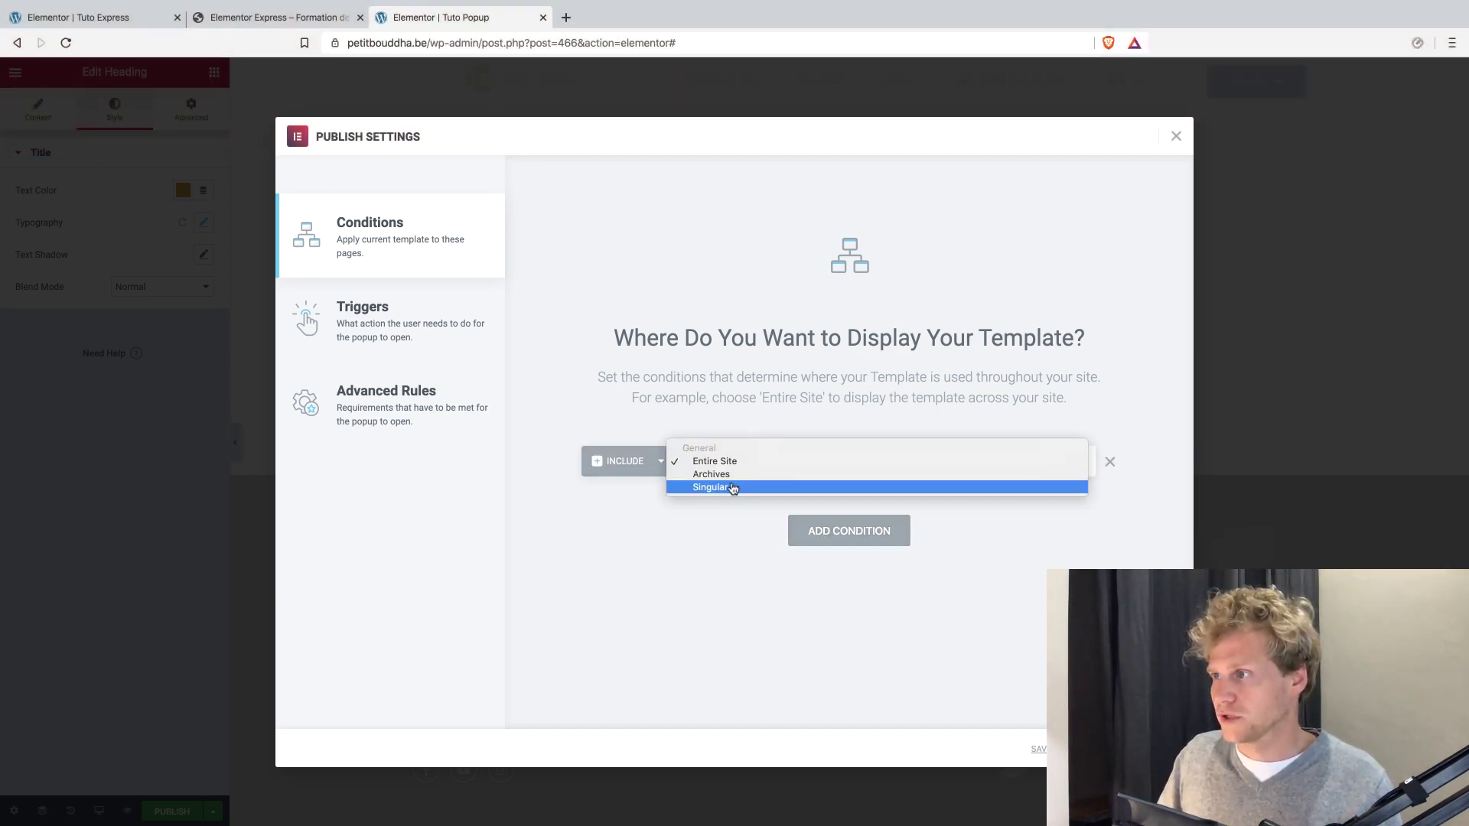
{"action": "left_click", "coordinate": [733, 486]}
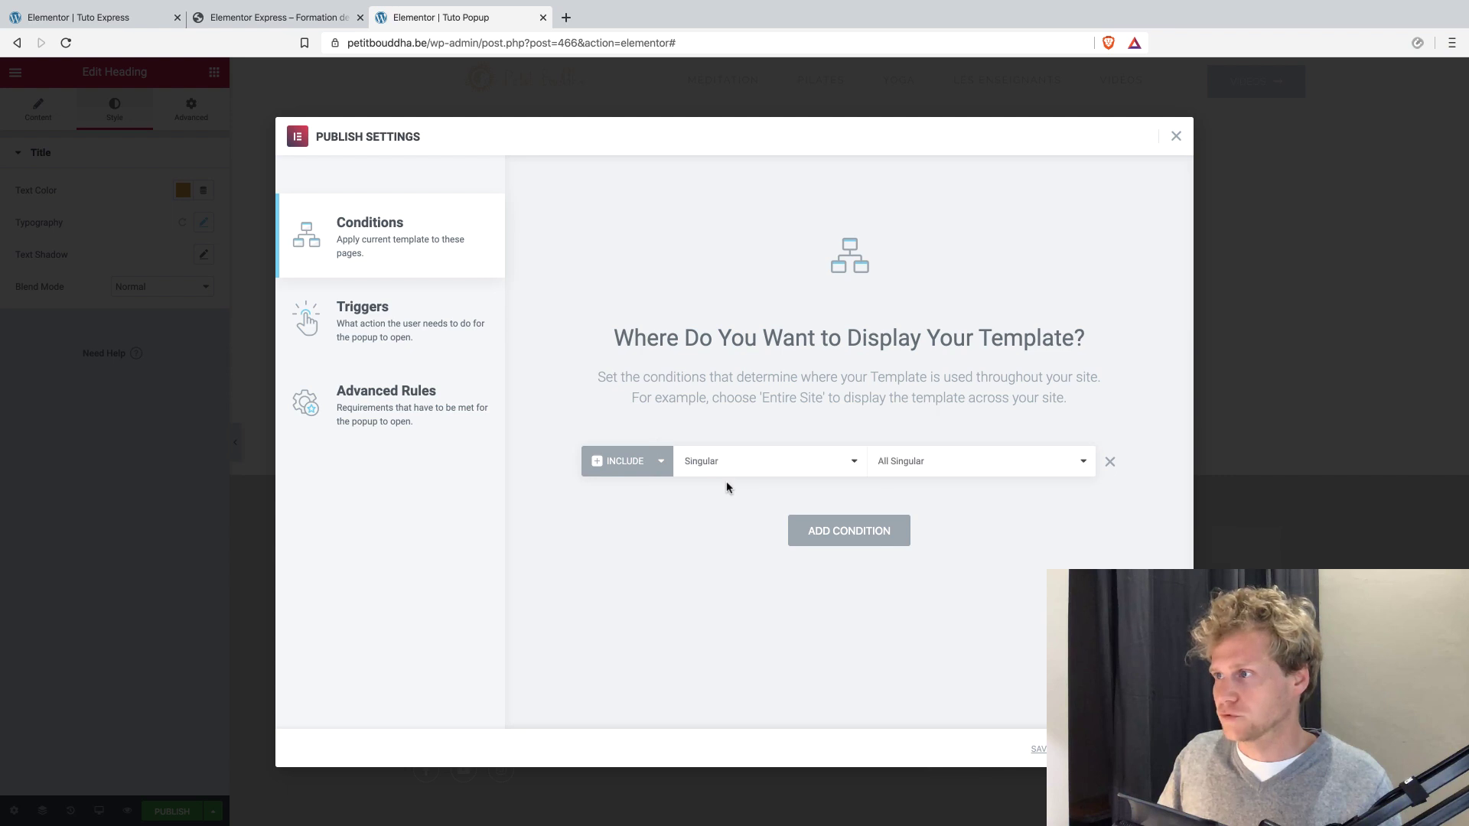
{"action": "left_click", "coordinate": [911, 468]}
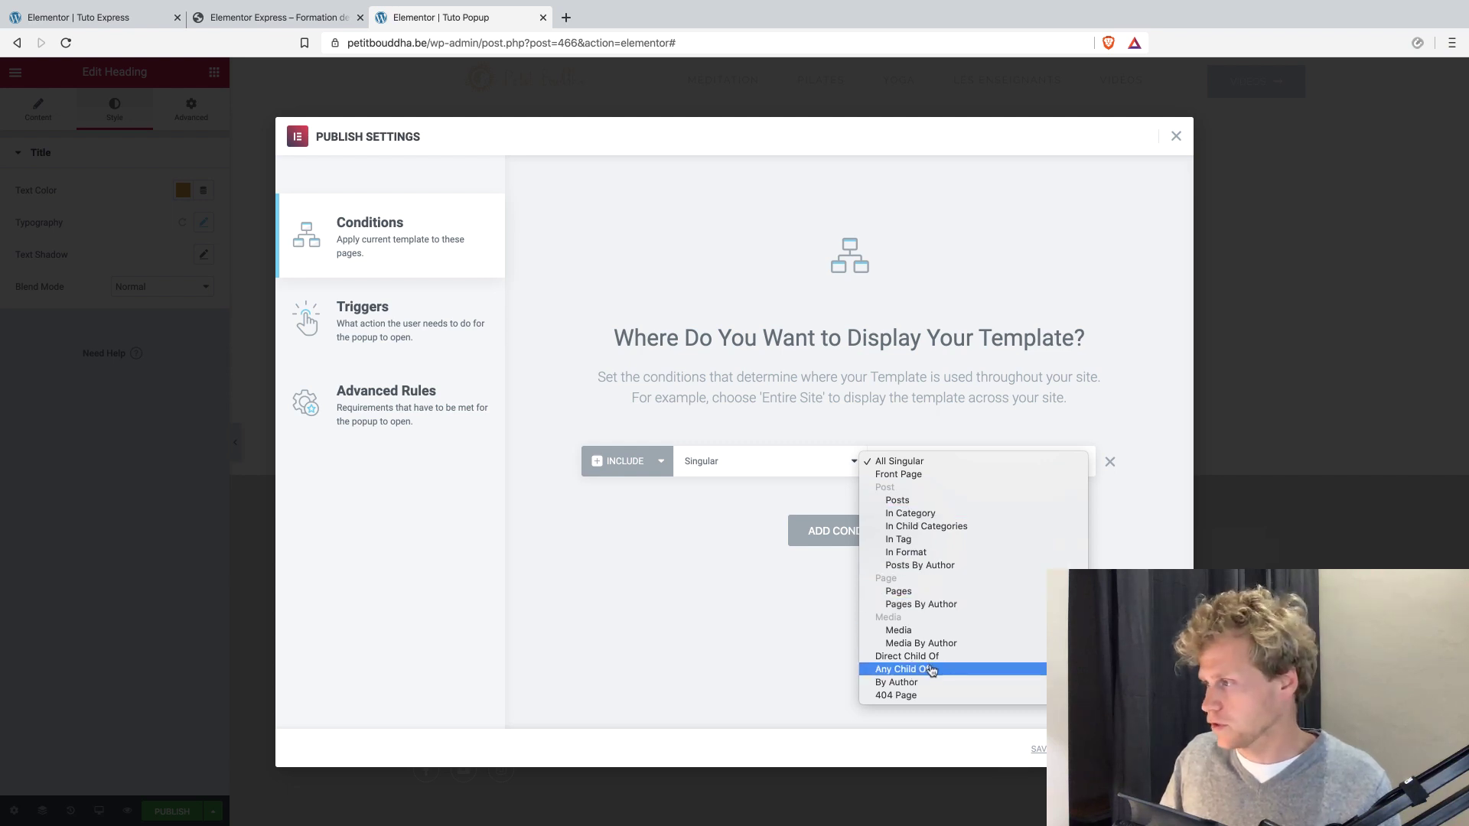
{"action": "left_click", "coordinate": [895, 474]}
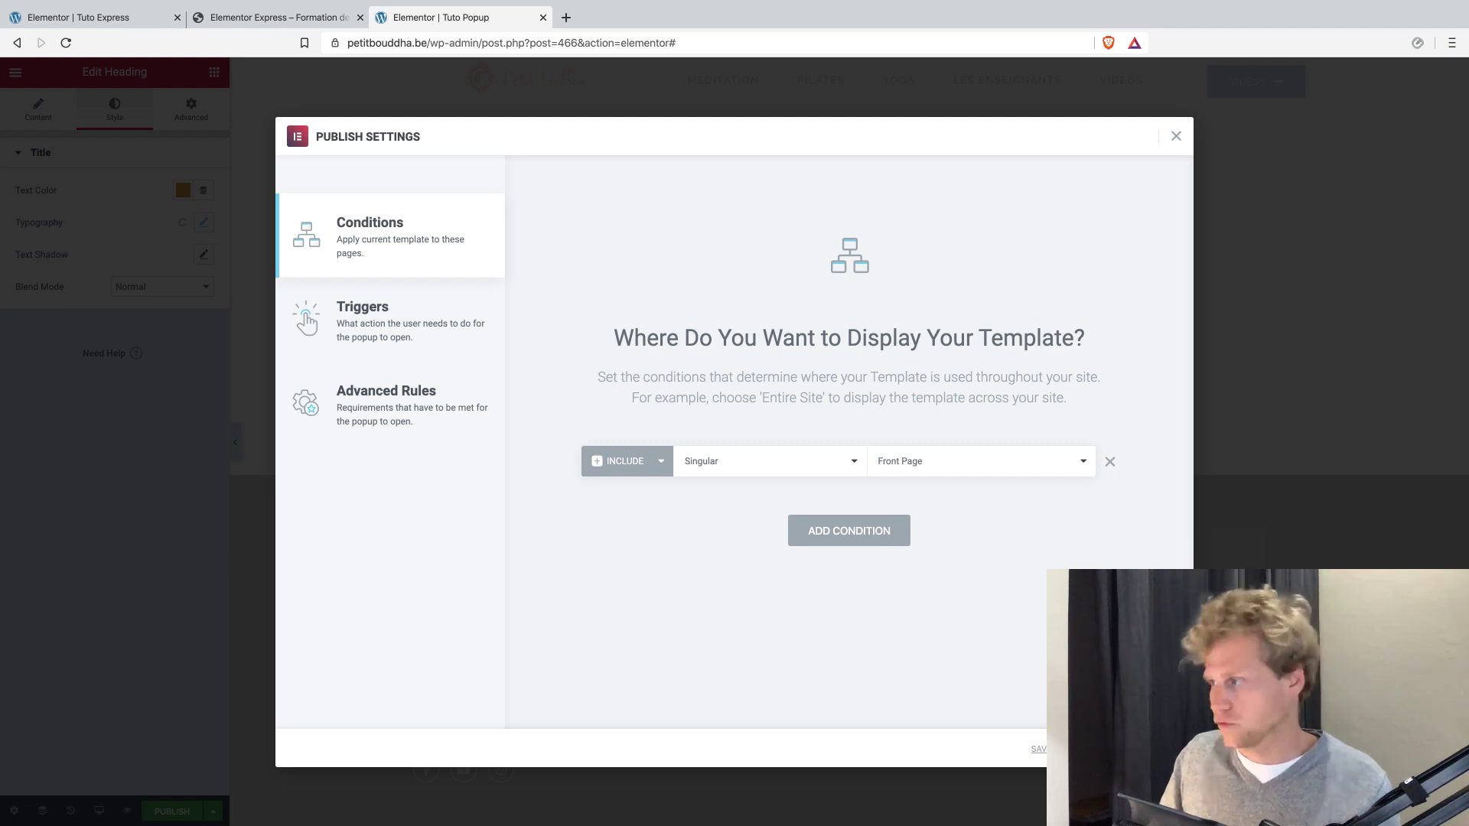
Enable only the On Scroll trigger for the popup, with direction Down and within 60%.
{"action": "left_click", "coordinate": [363, 314]}
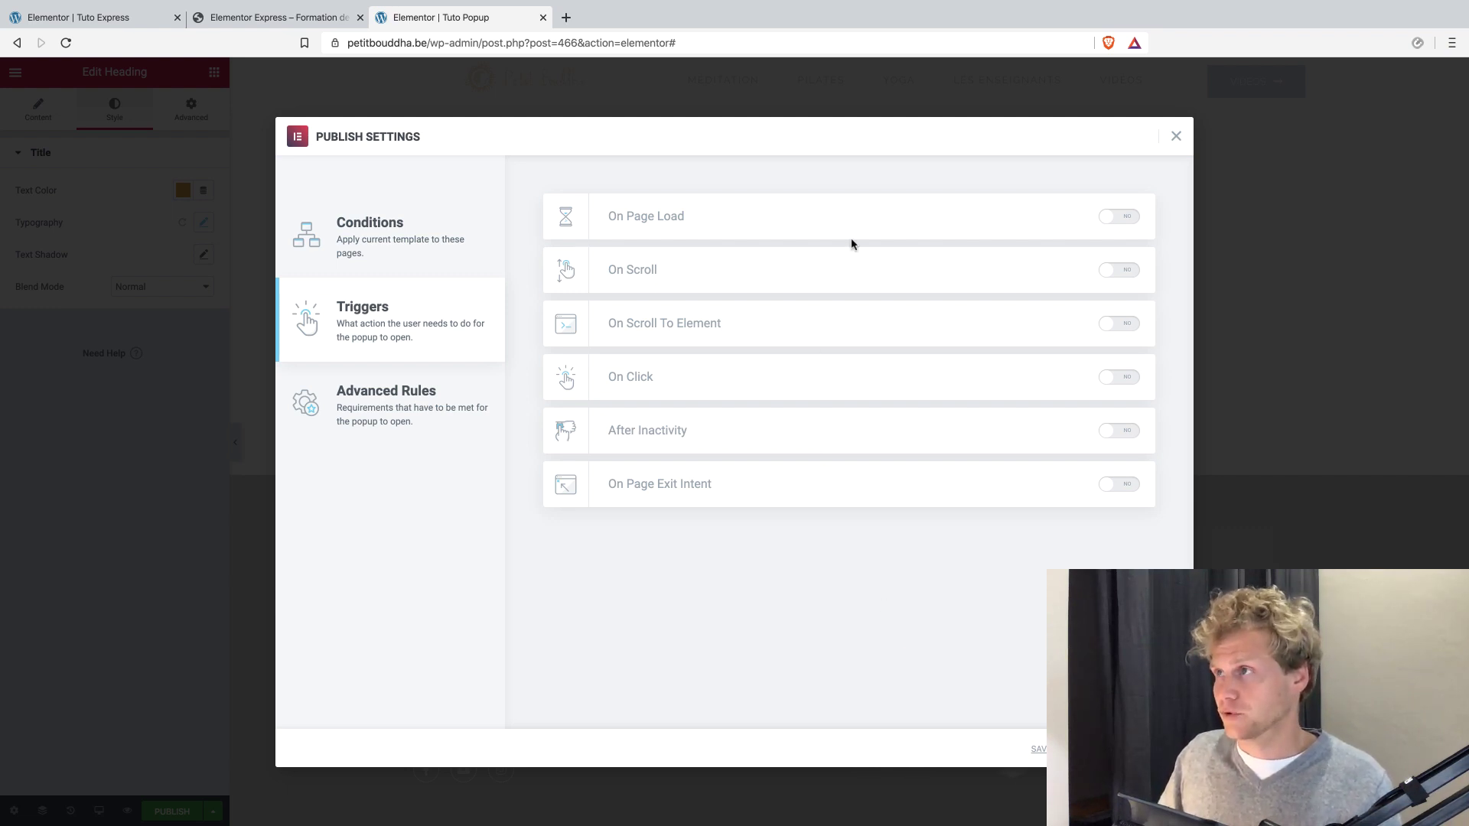
{"action": "left_click", "coordinate": [1113, 222]}
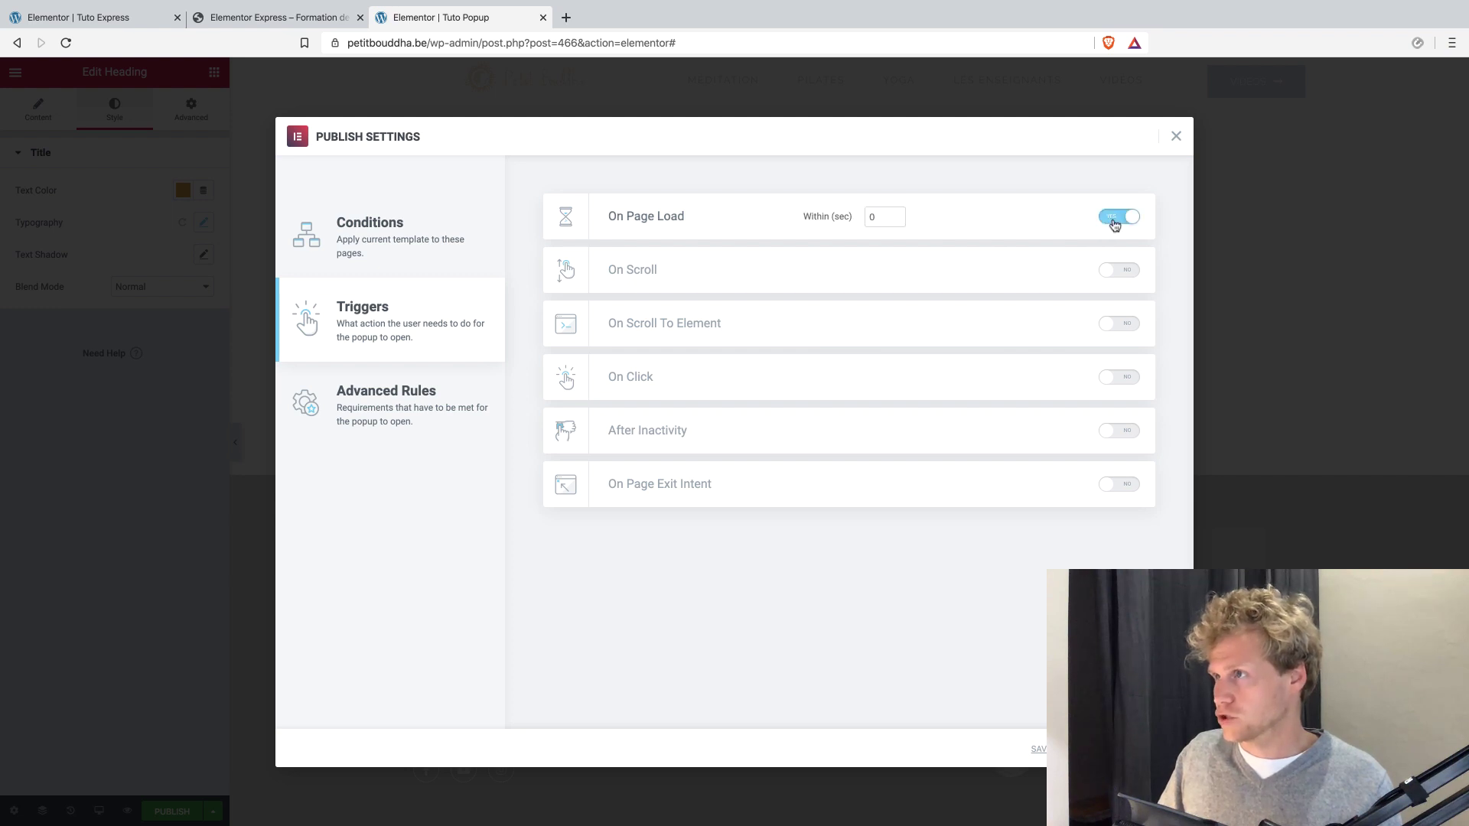
{"action": "left_click", "coordinate": [1114, 222]}
{"action": "left_click", "coordinate": [1114, 269]}
{"action": "double_click", "coordinate": [1012, 271]}
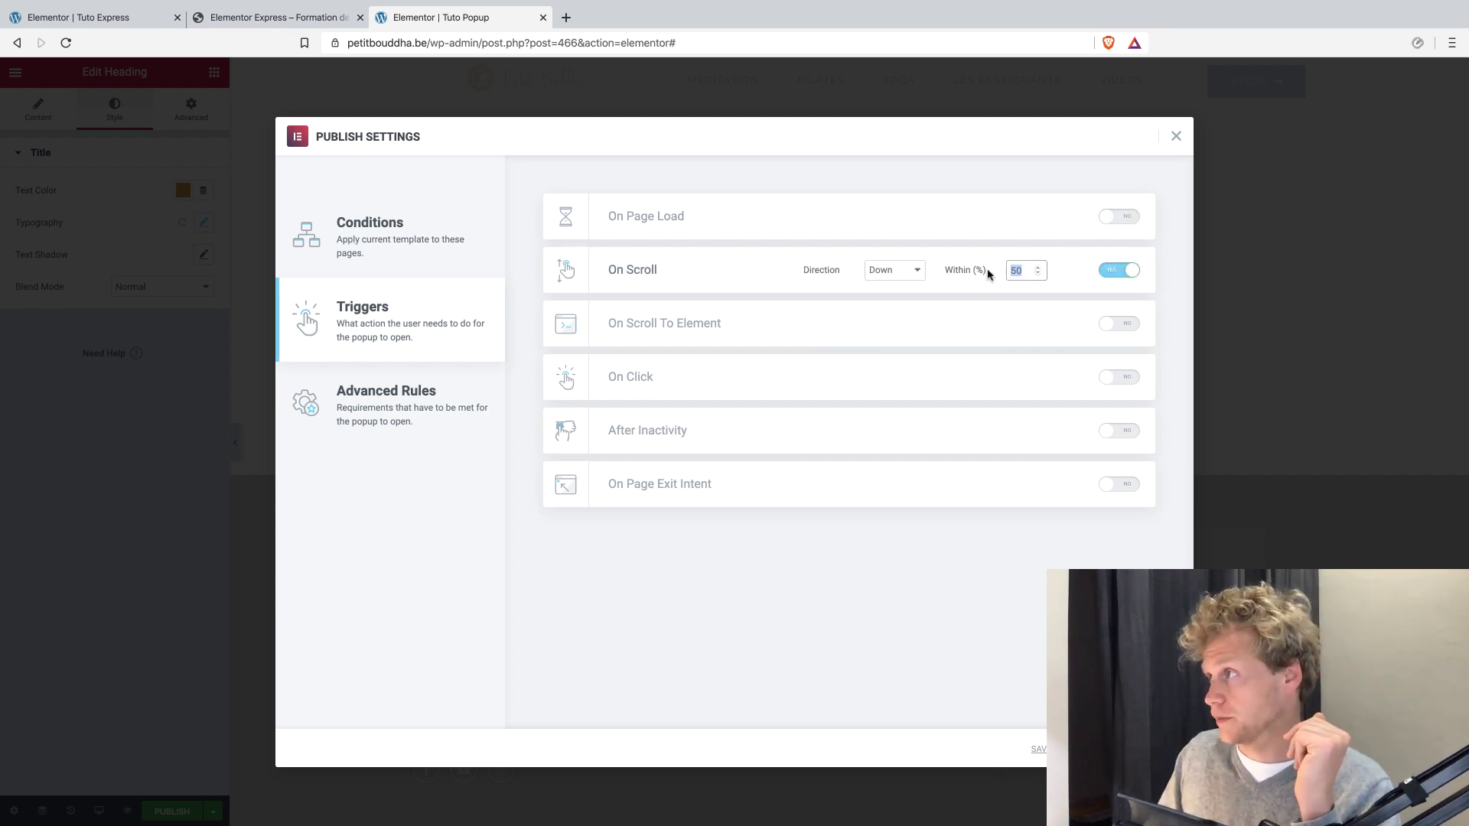
{"action": "type", "text": "6"}
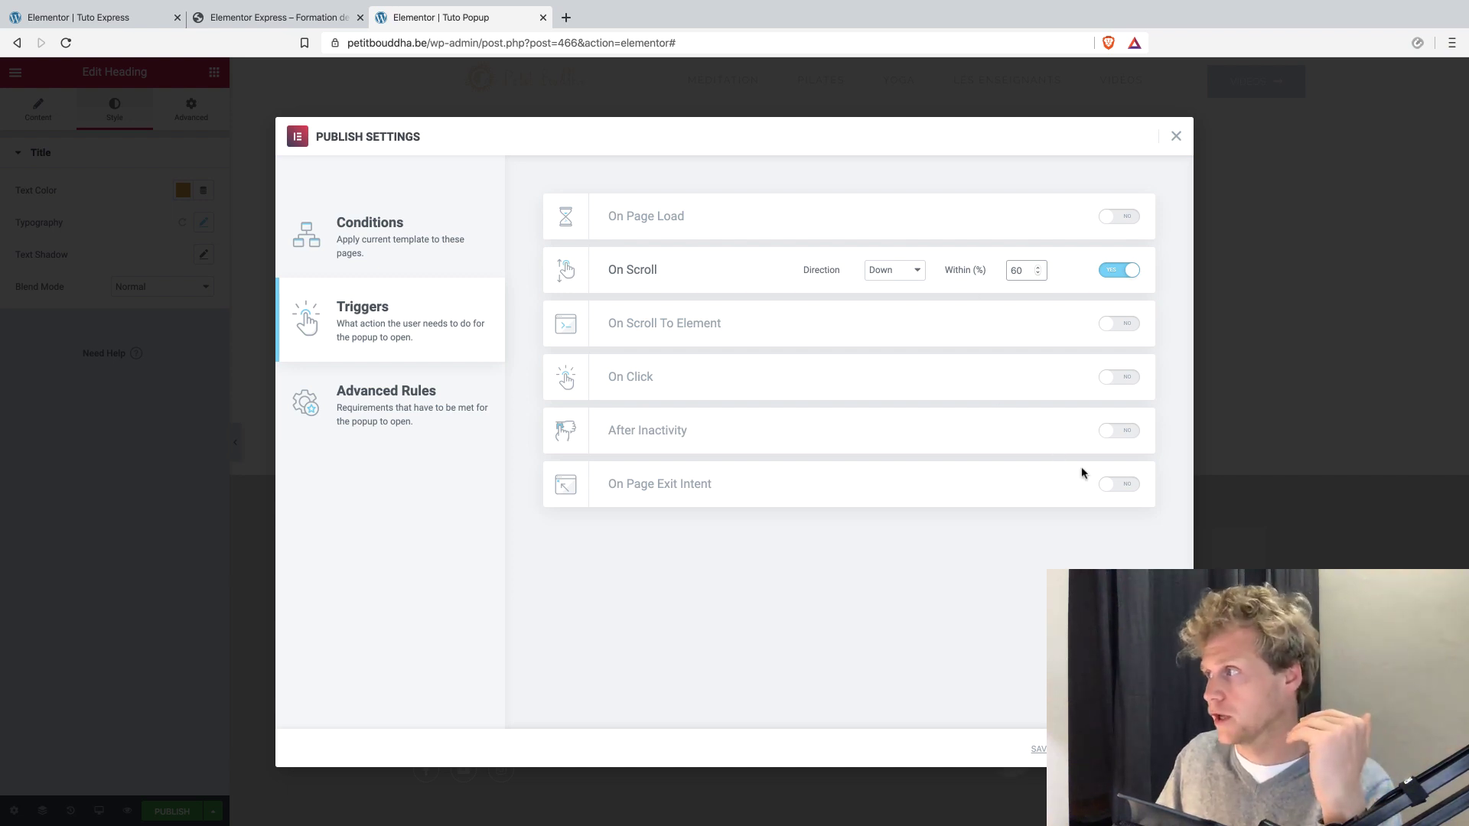
Try the On Page Exit Intent and On Scroll To Element triggers, switching each one off again.
{"action": "left_click", "coordinate": [1115, 485]}
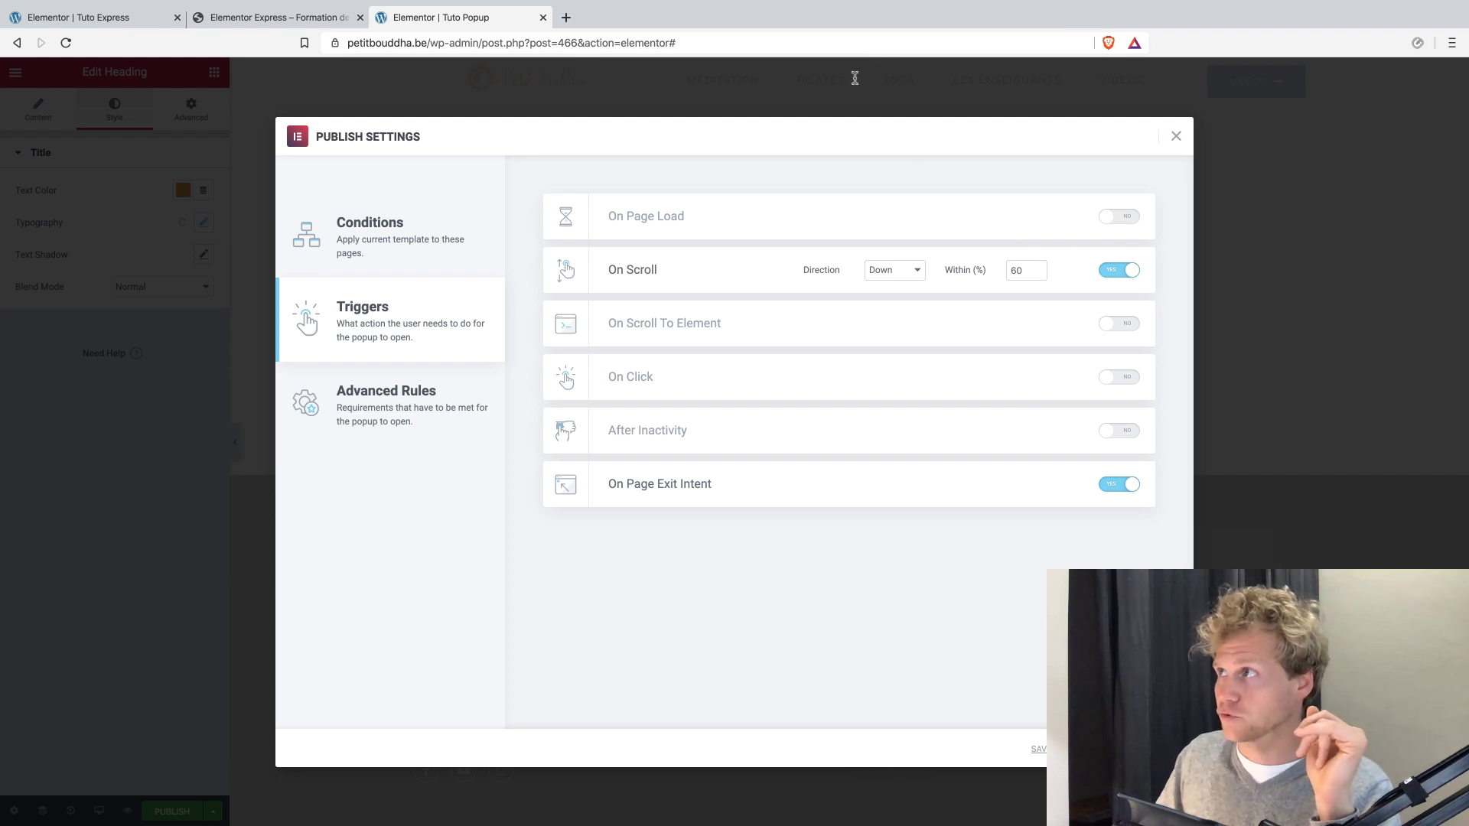
{"action": "left_click", "coordinate": [1119, 492]}
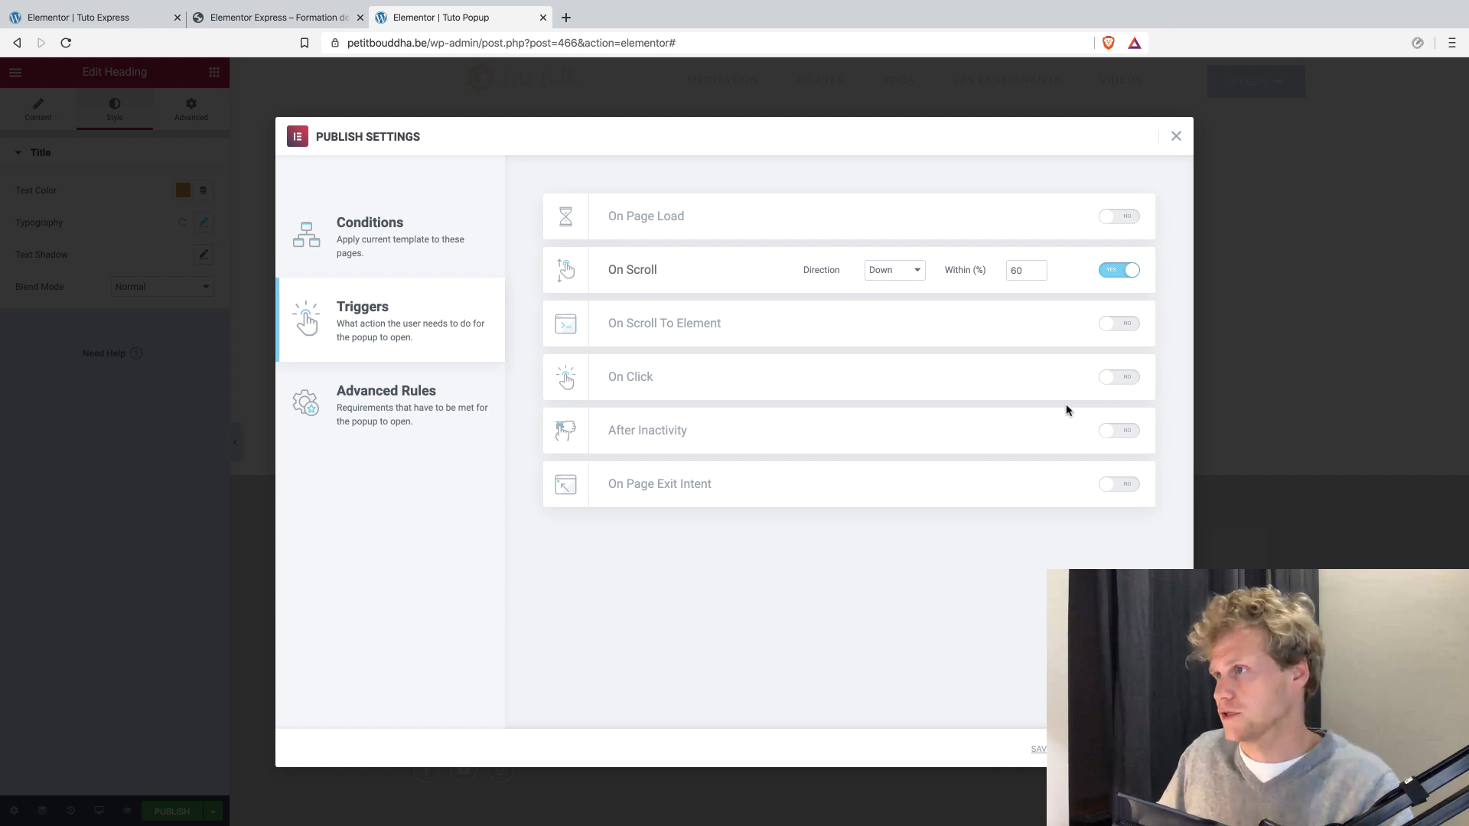
{"action": "left_click", "coordinate": [1127, 329]}
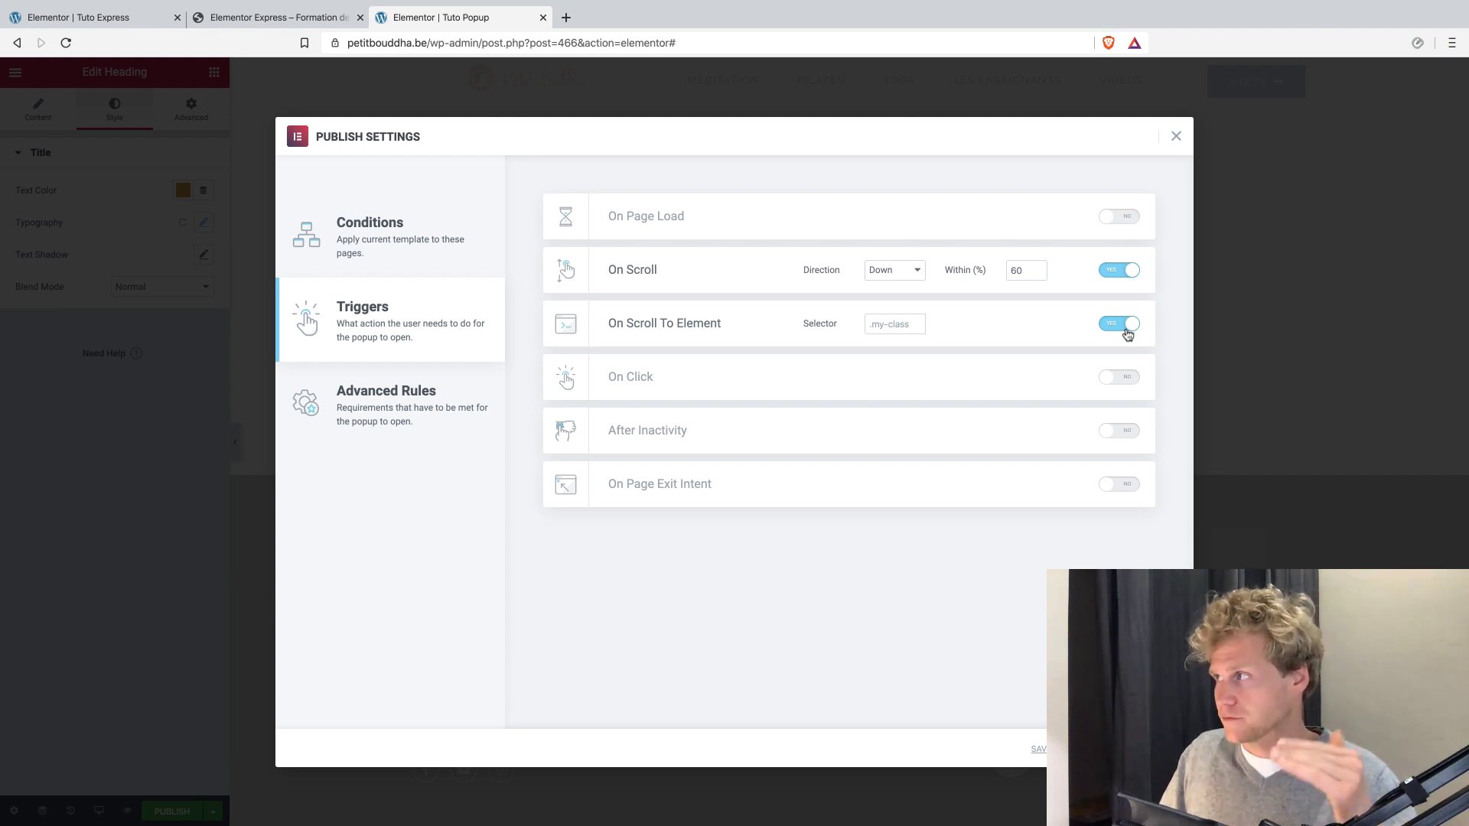
{"action": "left_click", "coordinate": [1127, 329]}
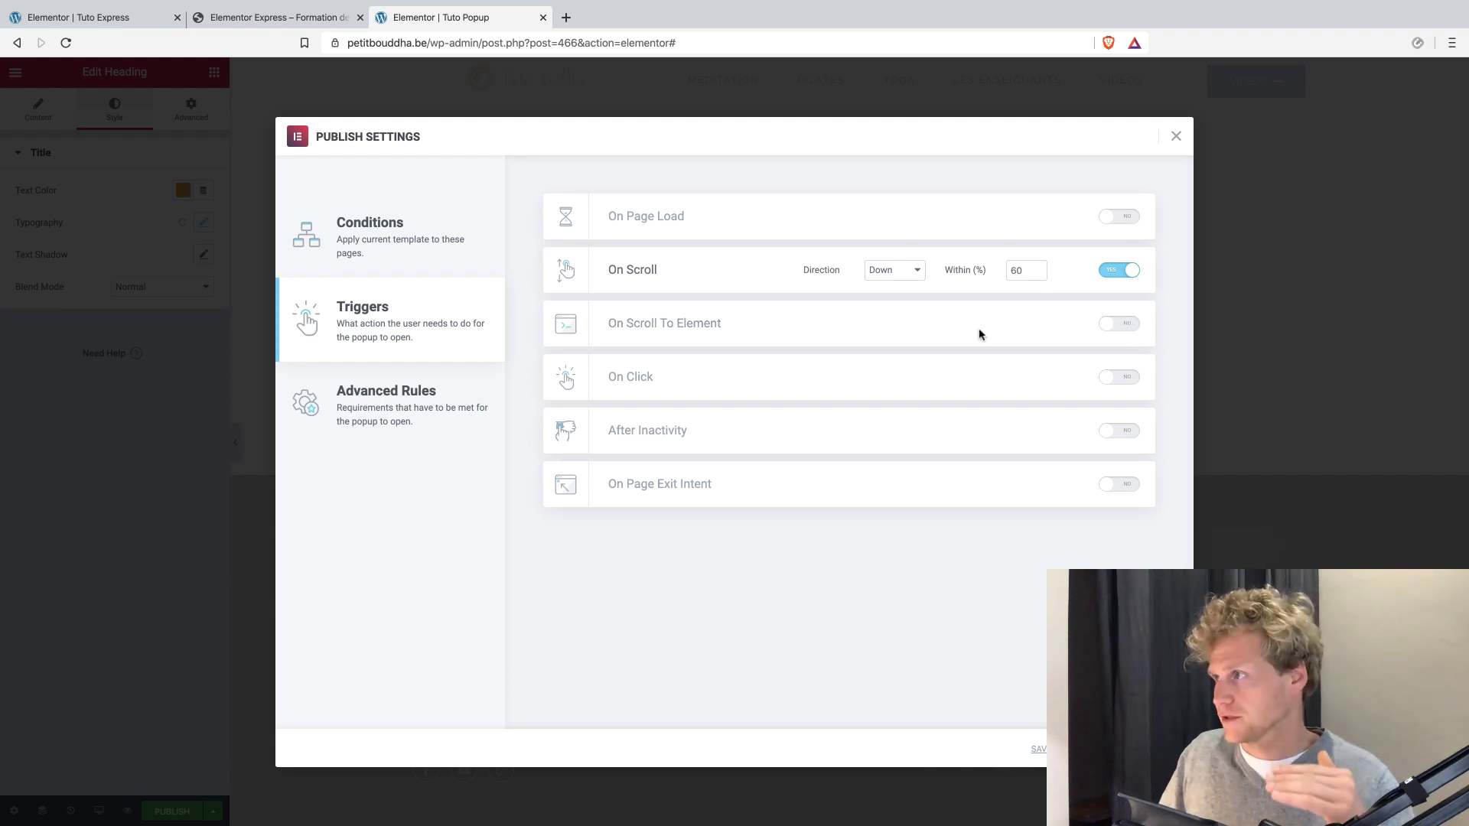
Try the On Click trigger with 10 clicks and the After Inactivity trigger, switching each one off again.
{"action": "left_click", "coordinate": [1112, 382]}
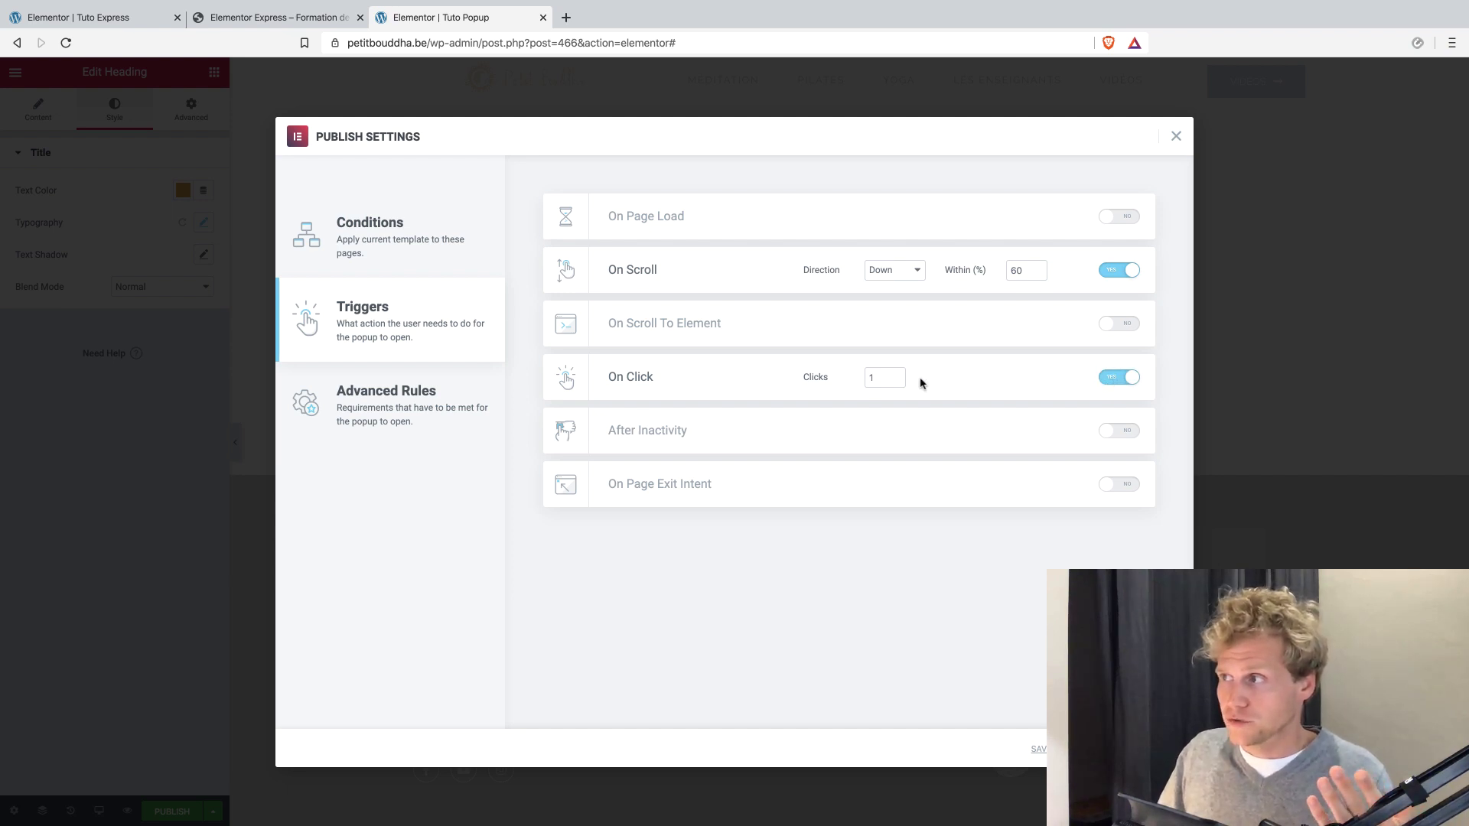
{"action": "double_click", "coordinate": [869, 379]}
{"action": "type", "text": "10"}
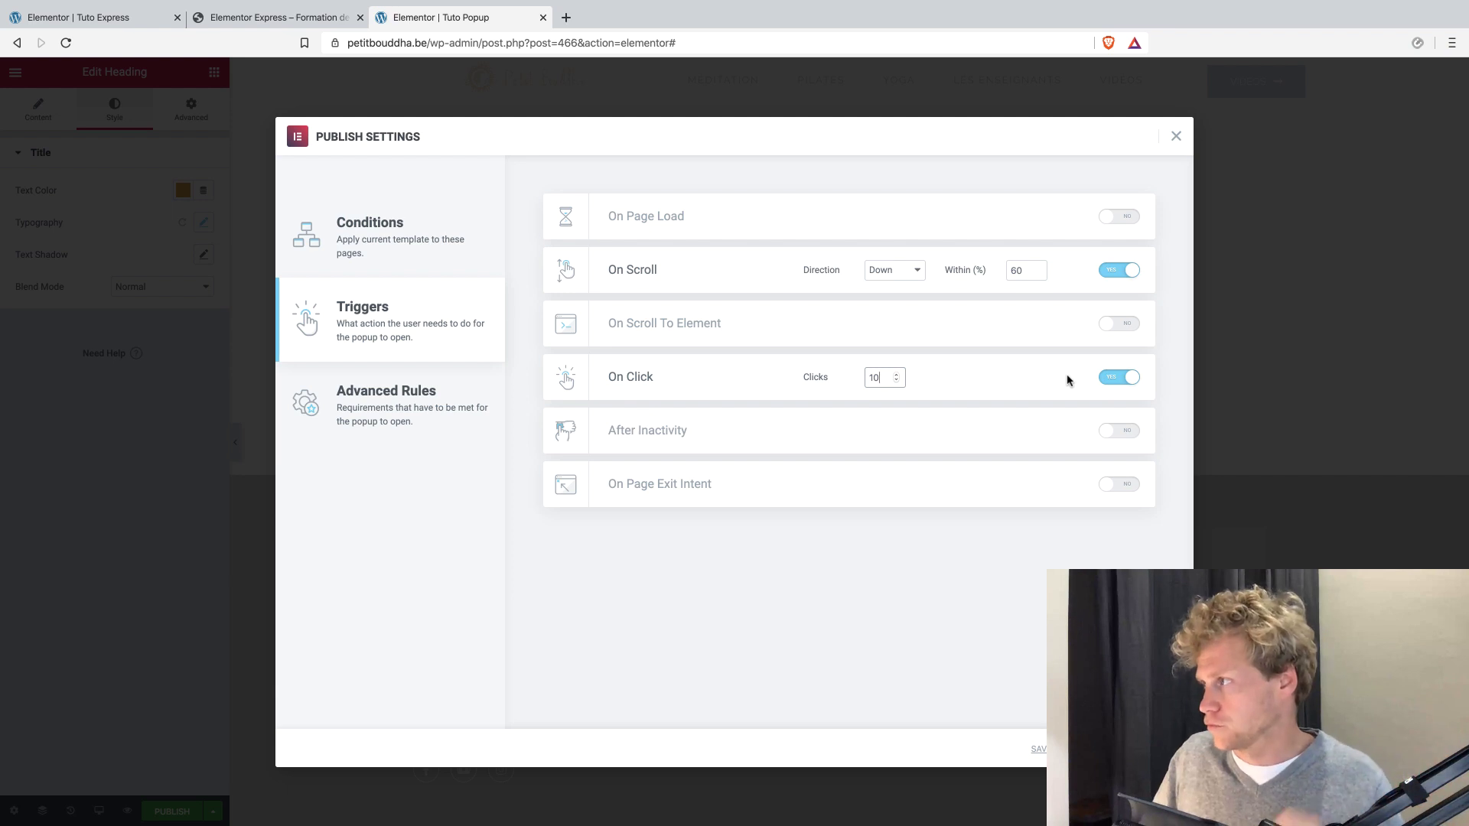
{"action": "left_click", "coordinate": [1106, 379]}
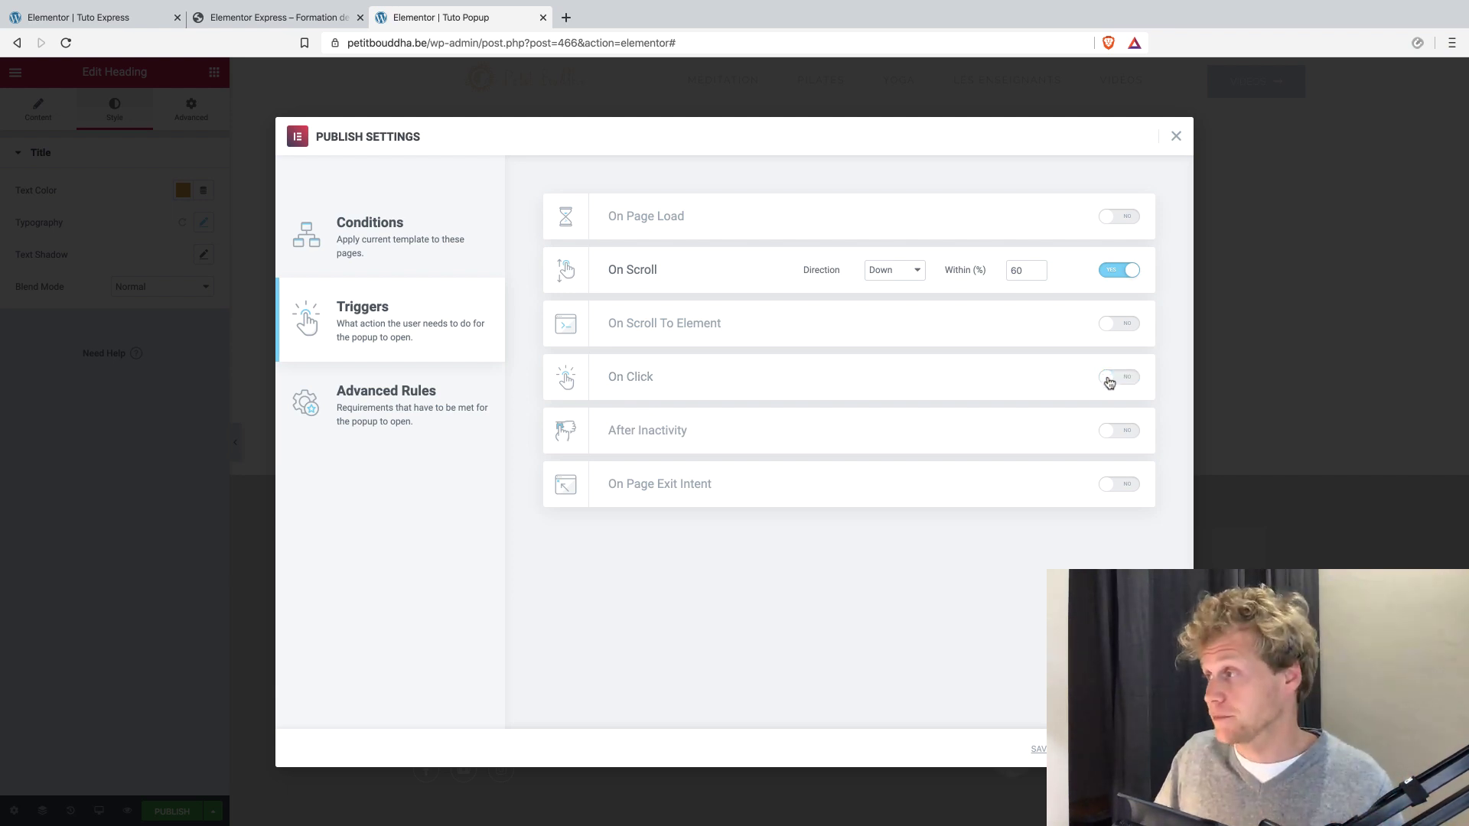
{"action": "left_click", "coordinate": [1115, 431]}
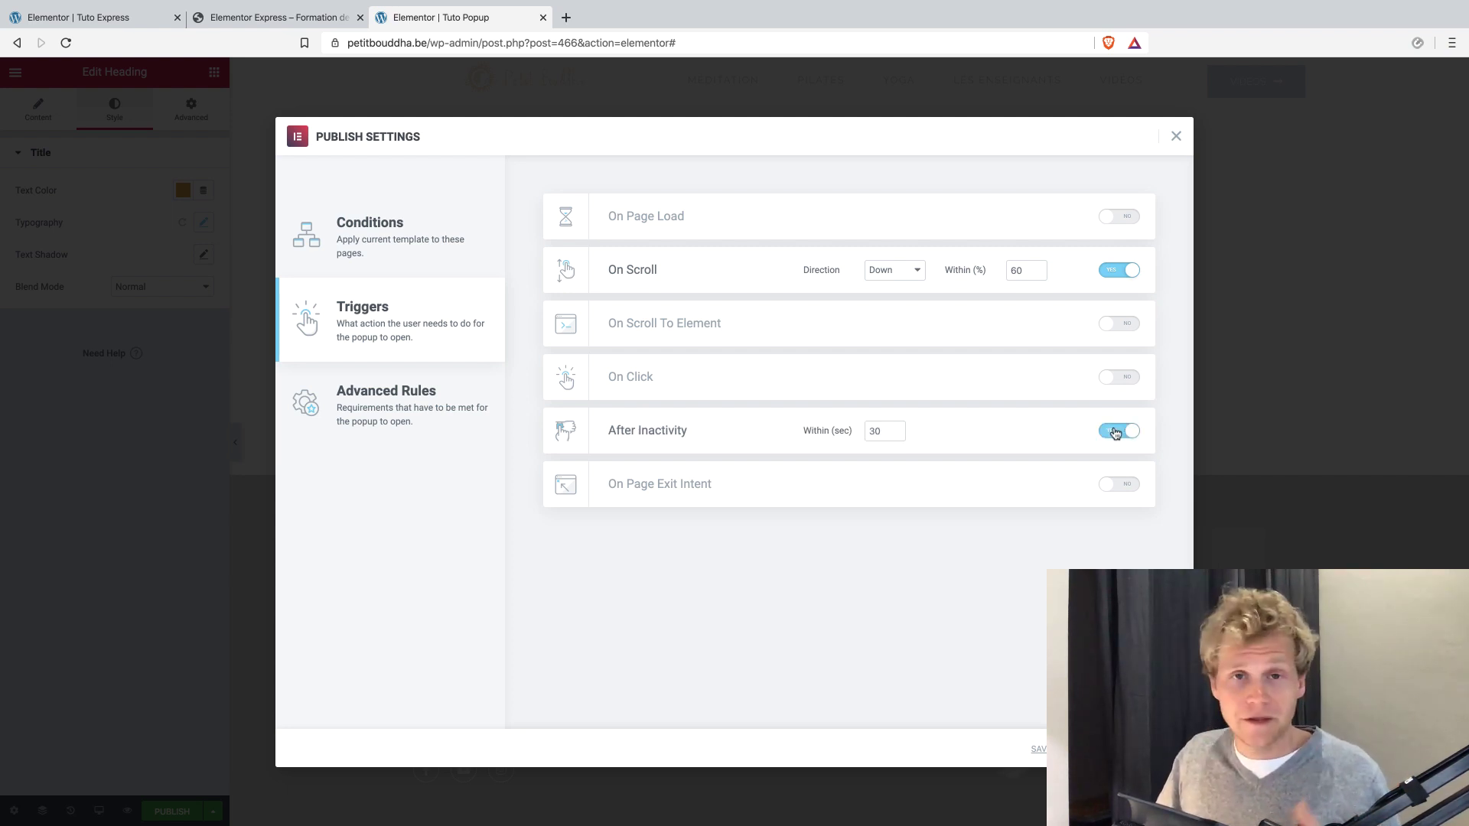
{"action": "left_click", "coordinate": [1117, 433]}
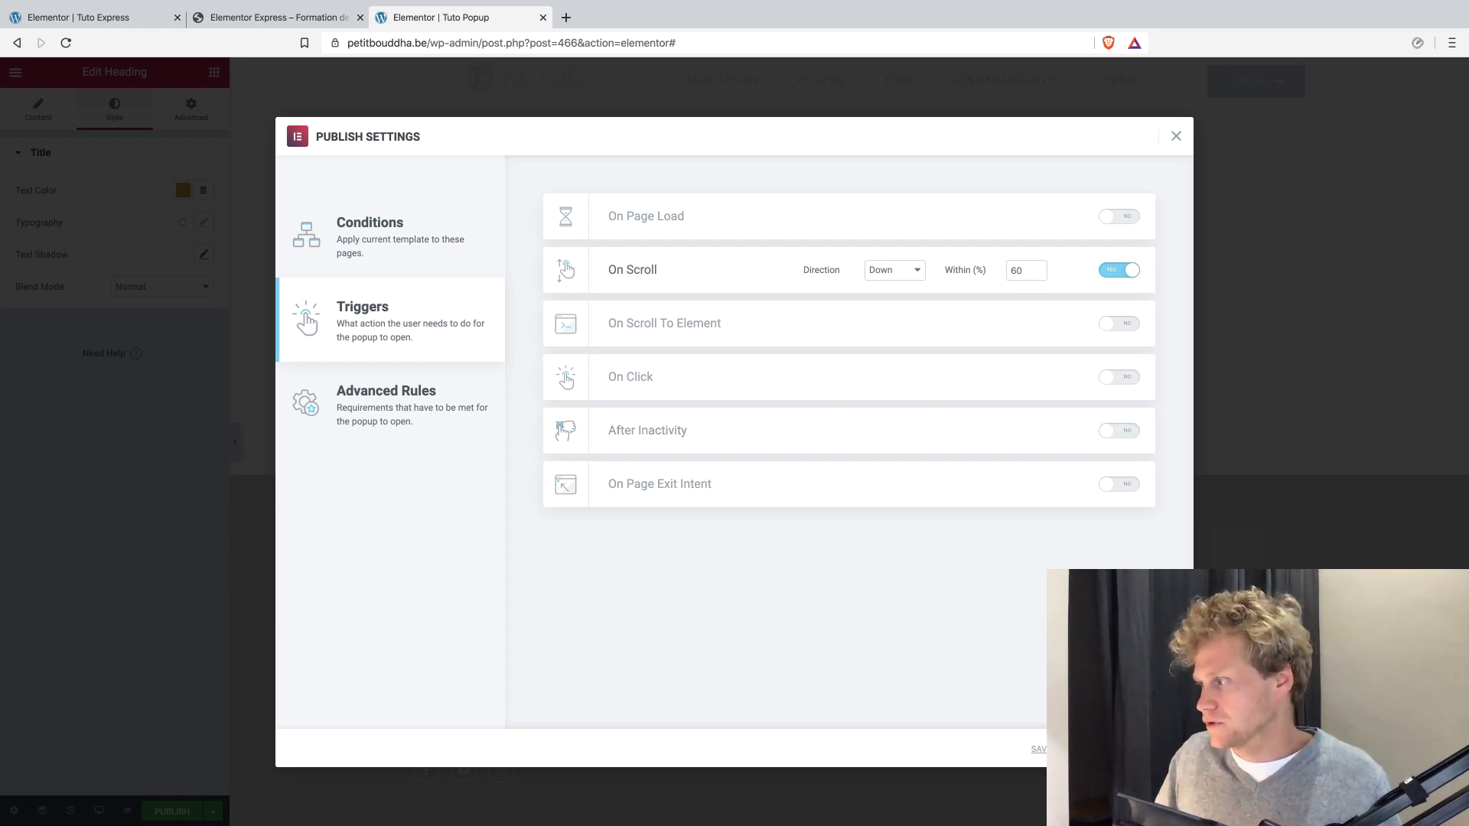
Enable the "Show up to X times" advanced rule with 3 times, counted On Open.
{"action": "left_click", "coordinate": [387, 402]}
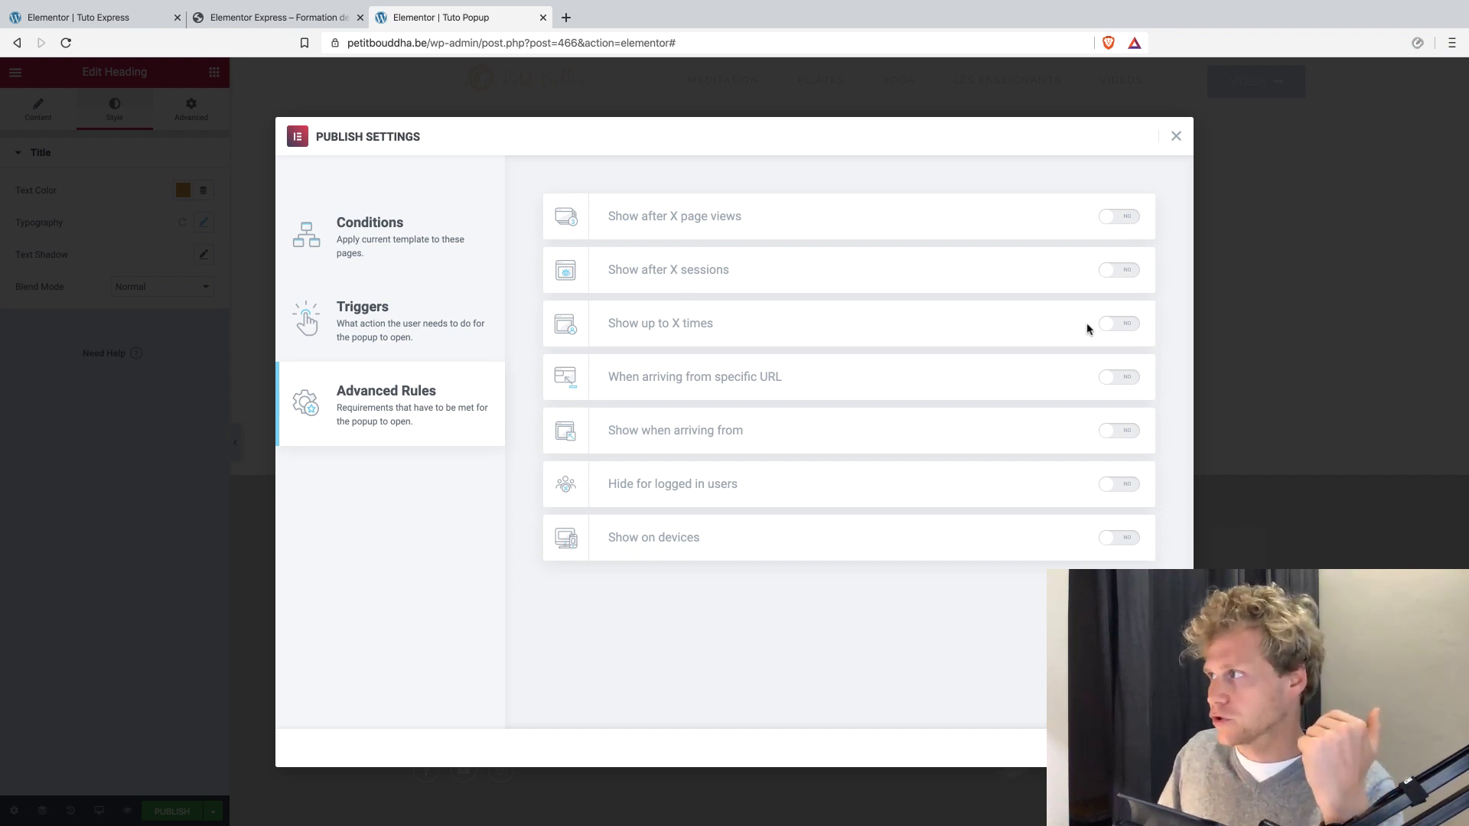
{"action": "left_click", "coordinate": [1125, 325]}
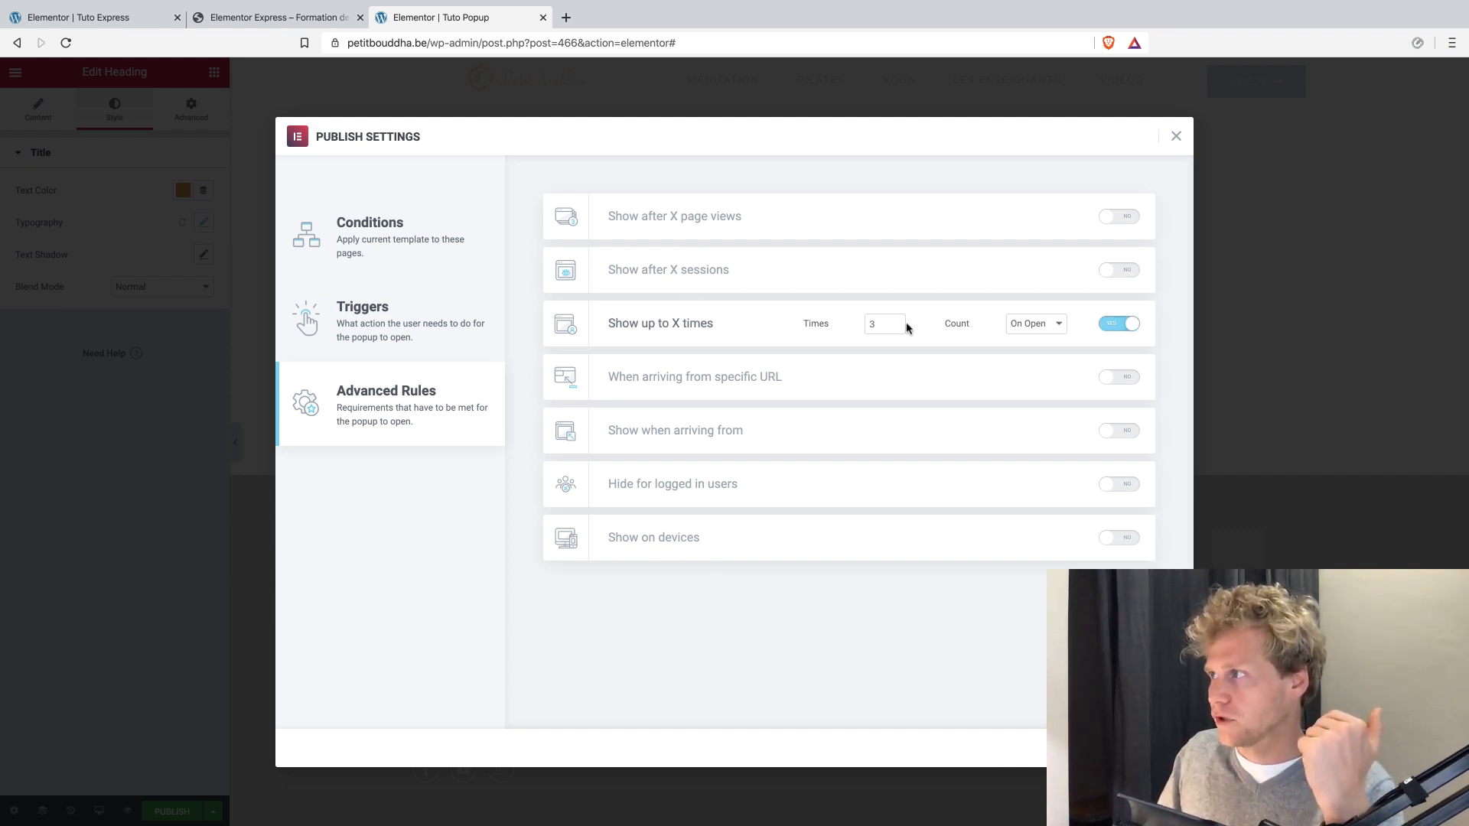
{"action": "left_click", "coordinate": [876, 324]}
{"action": "left_click_drag", "start_coordinate": [876, 324], "coordinate": [869, 325]}
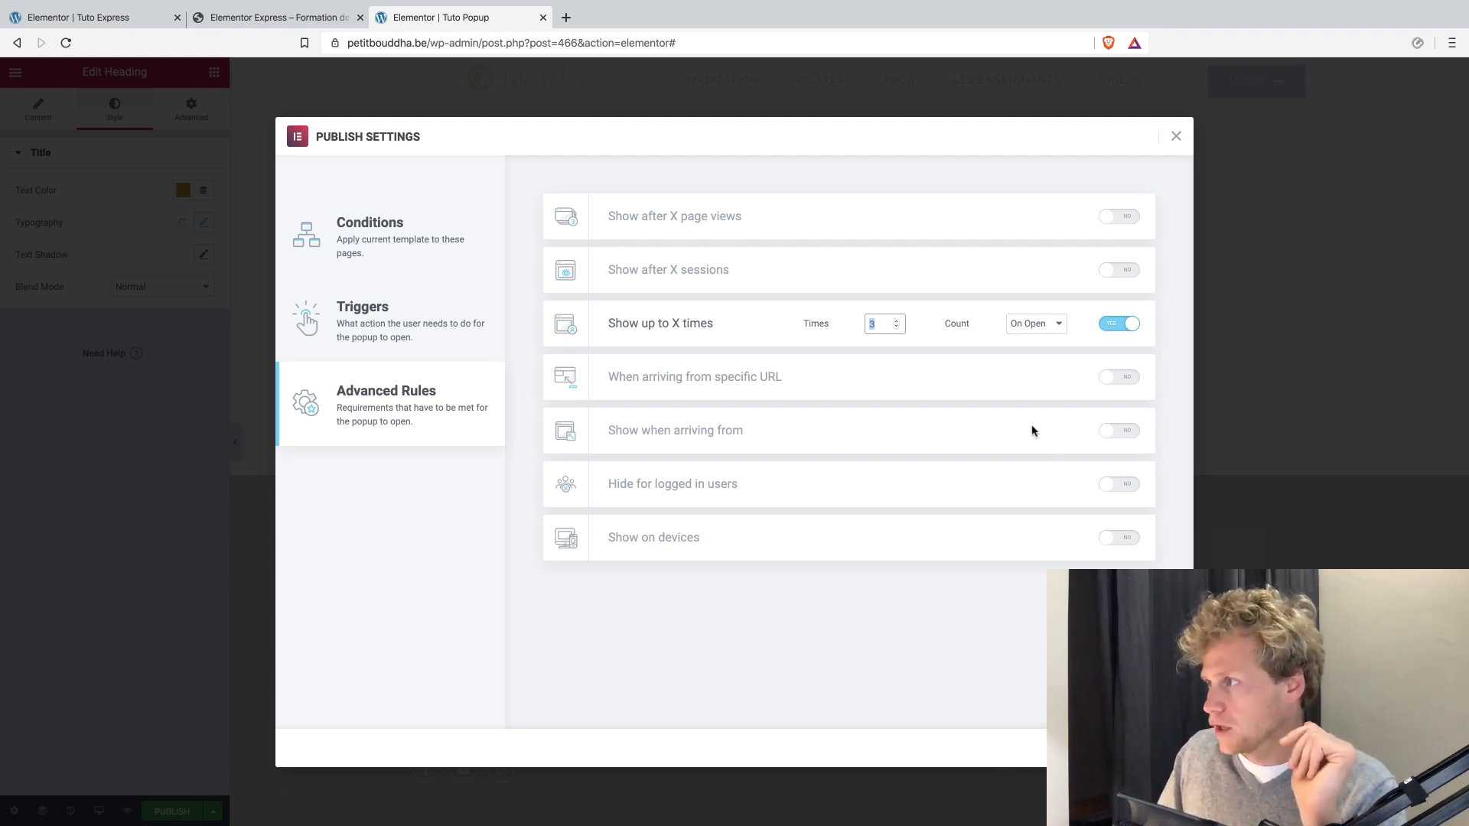
Try the "When arriving from specific URL" and "Show when arriving from" advanced rules, switching each one off again.
{"action": "left_click", "coordinate": [1120, 395]}
{"action": "left_click", "coordinate": [1119, 378]}
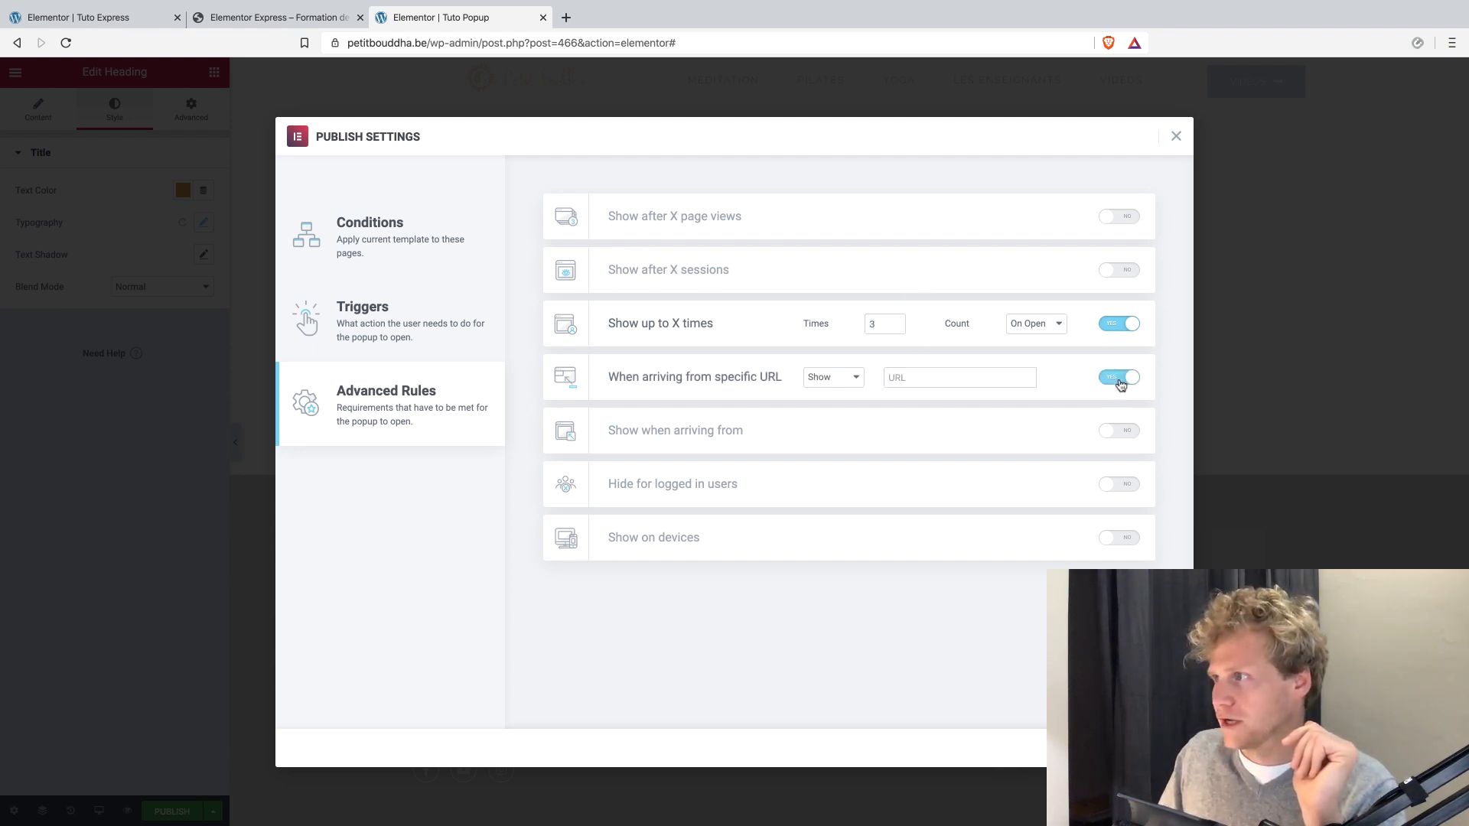
{"action": "left_click", "coordinate": [987, 377]}
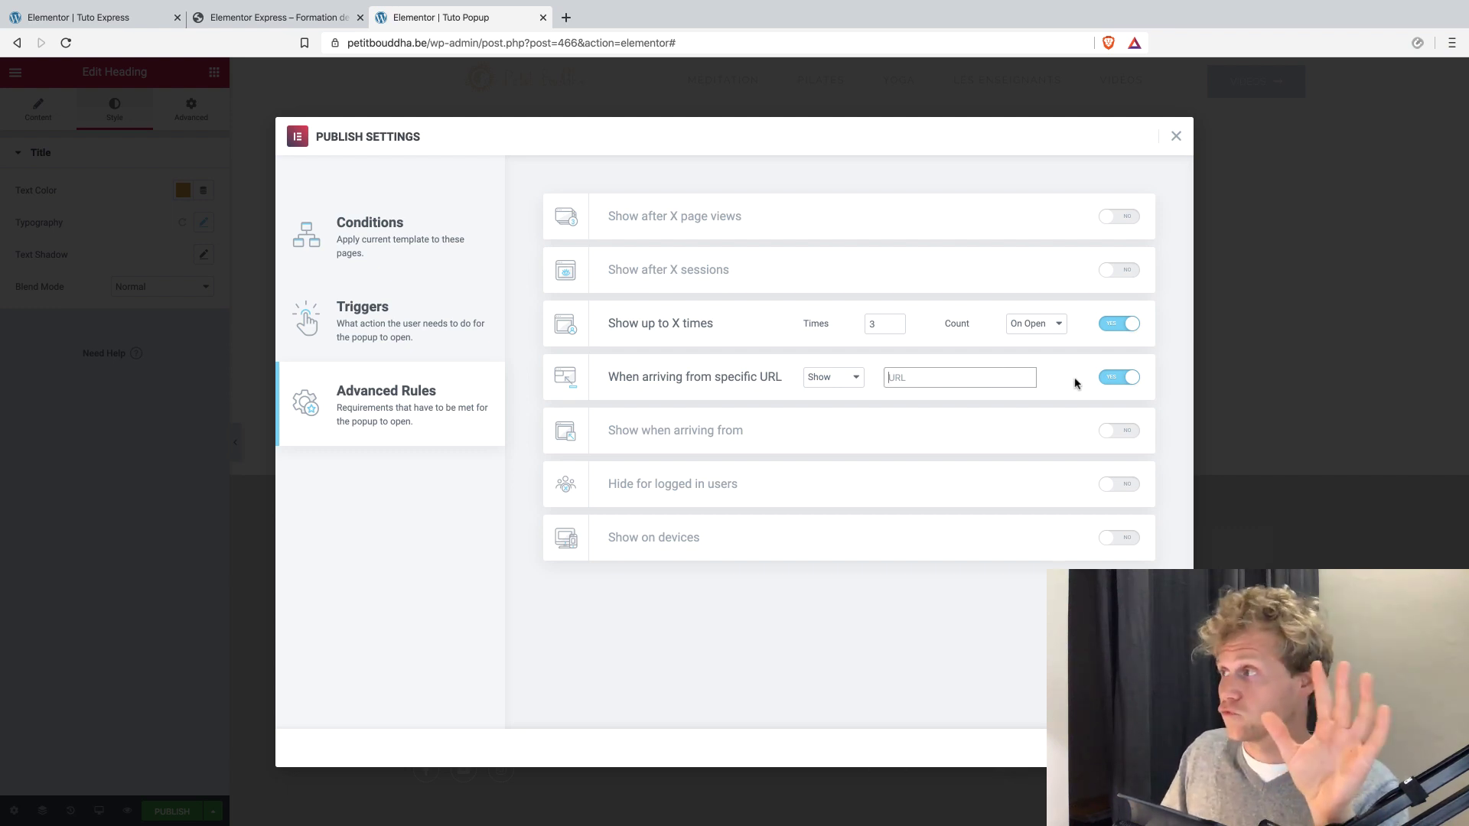
{"action": "left_click", "coordinate": [1118, 378]}
{"action": "left_click", "coordinate": [1119, 431]}
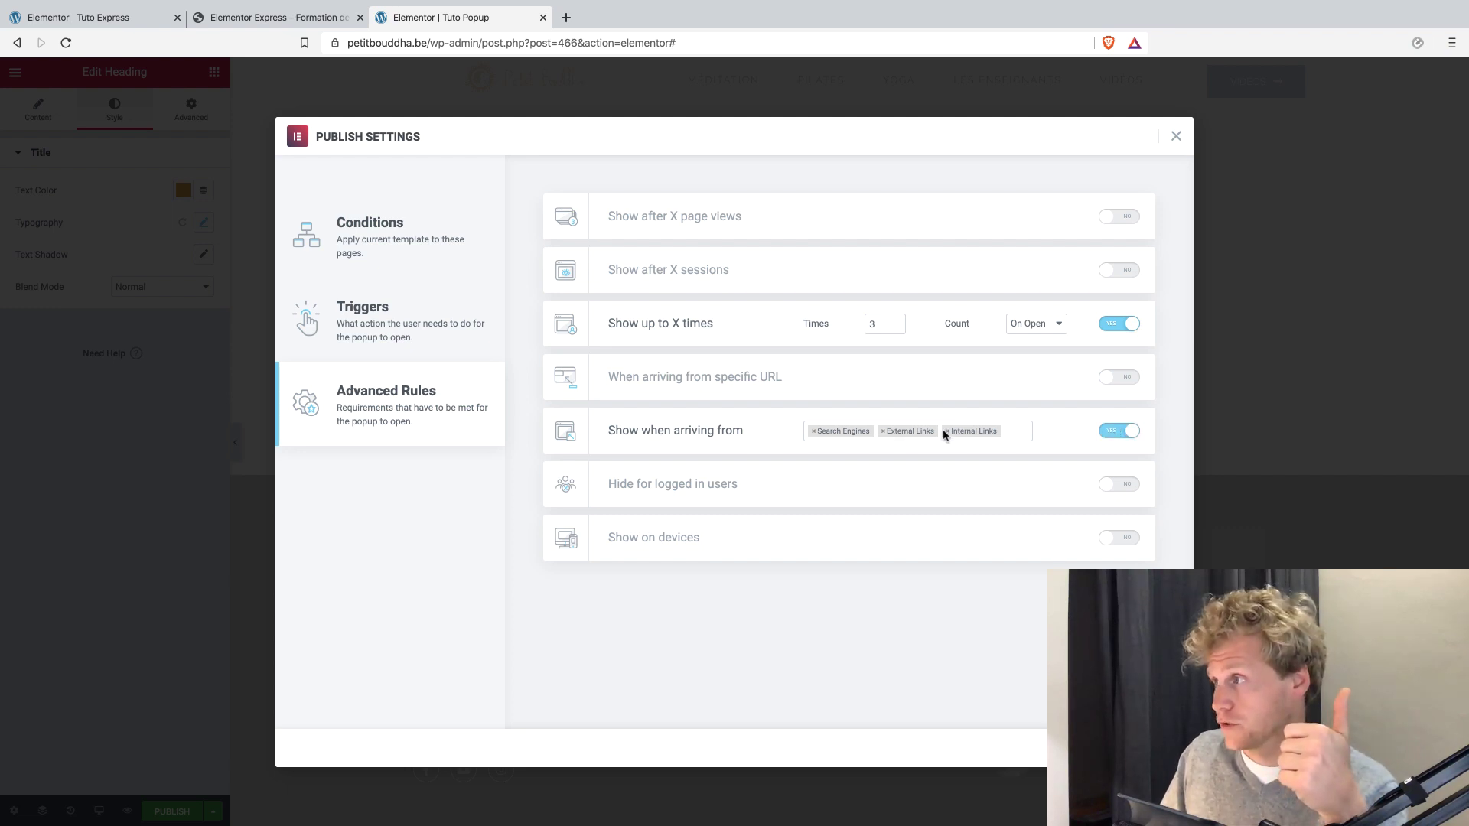
{"action": "left_click", "coordinate": [1113, 434]}
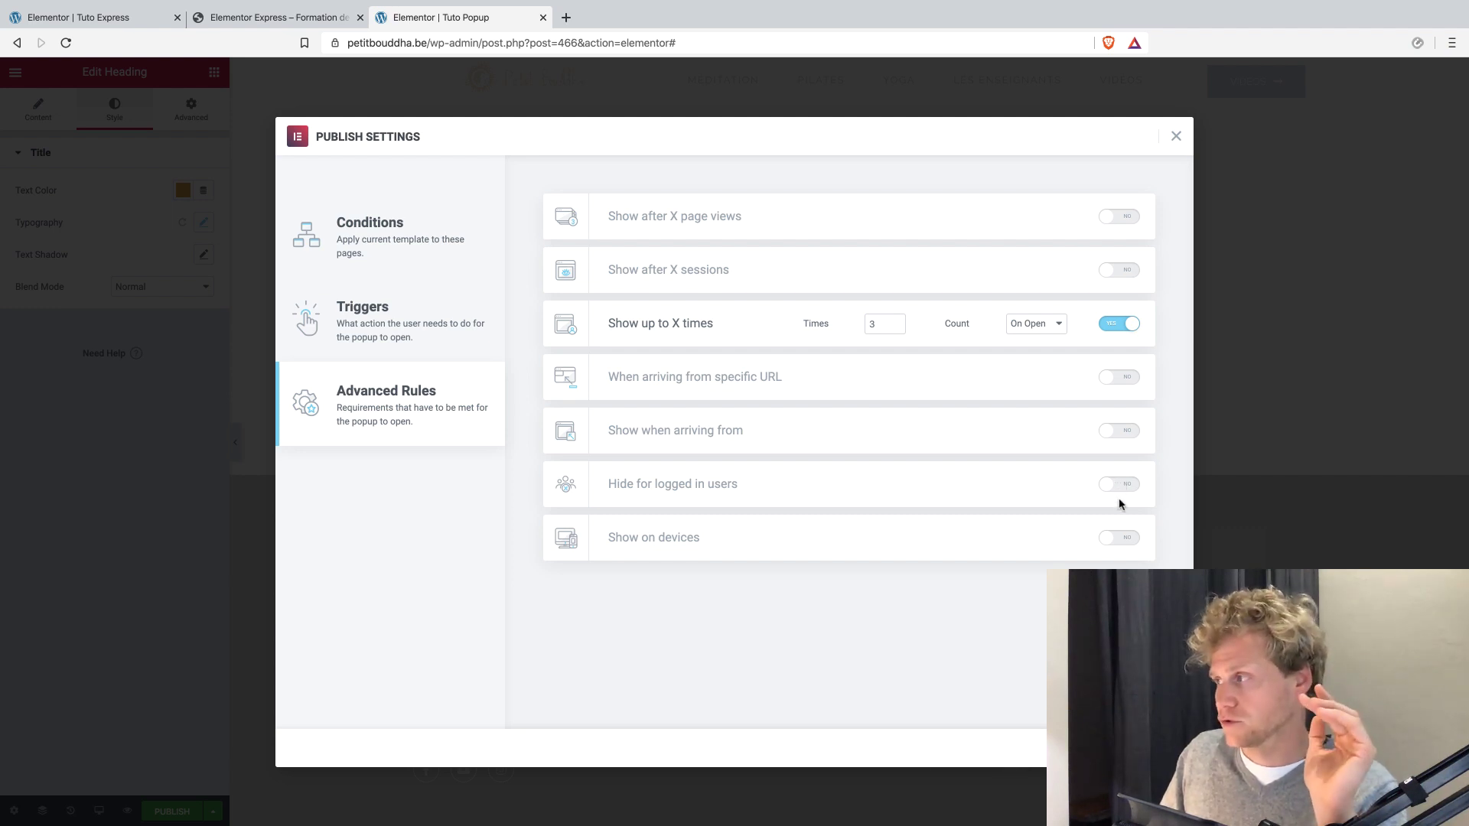
Enable the "Show on devices" advanced rule for Desktop only, removing Tablet and Mobile, and save the publish settings.
{"action": "left_click", "coordinate": [1124, 539]}
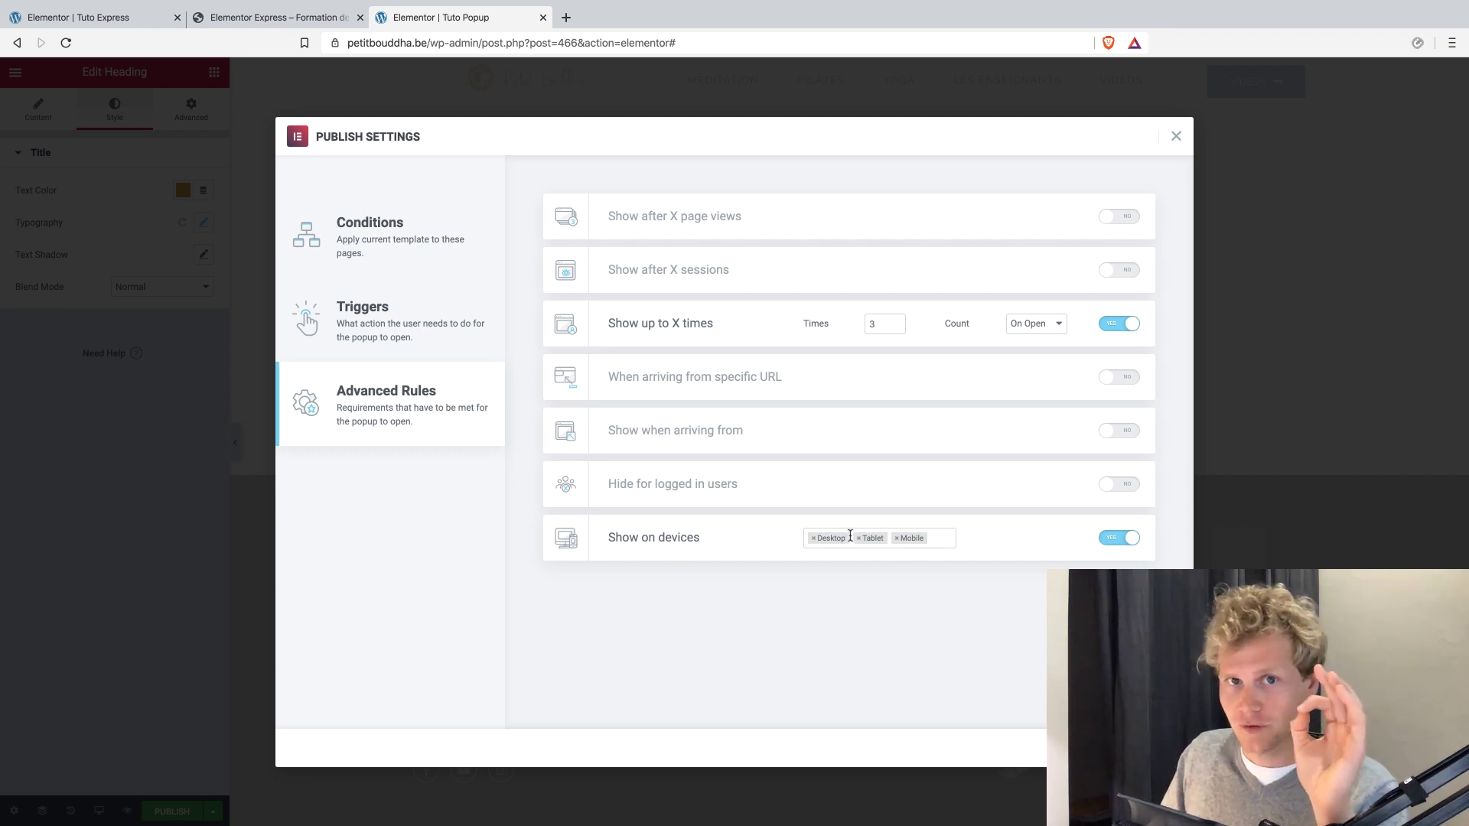
{"action": "left_click", "coordinate": [896, 540]}
{"action": "left_click", "coordinate": [858, 538]}
{"action": "left_click", "coordinate": [1021, 542]}
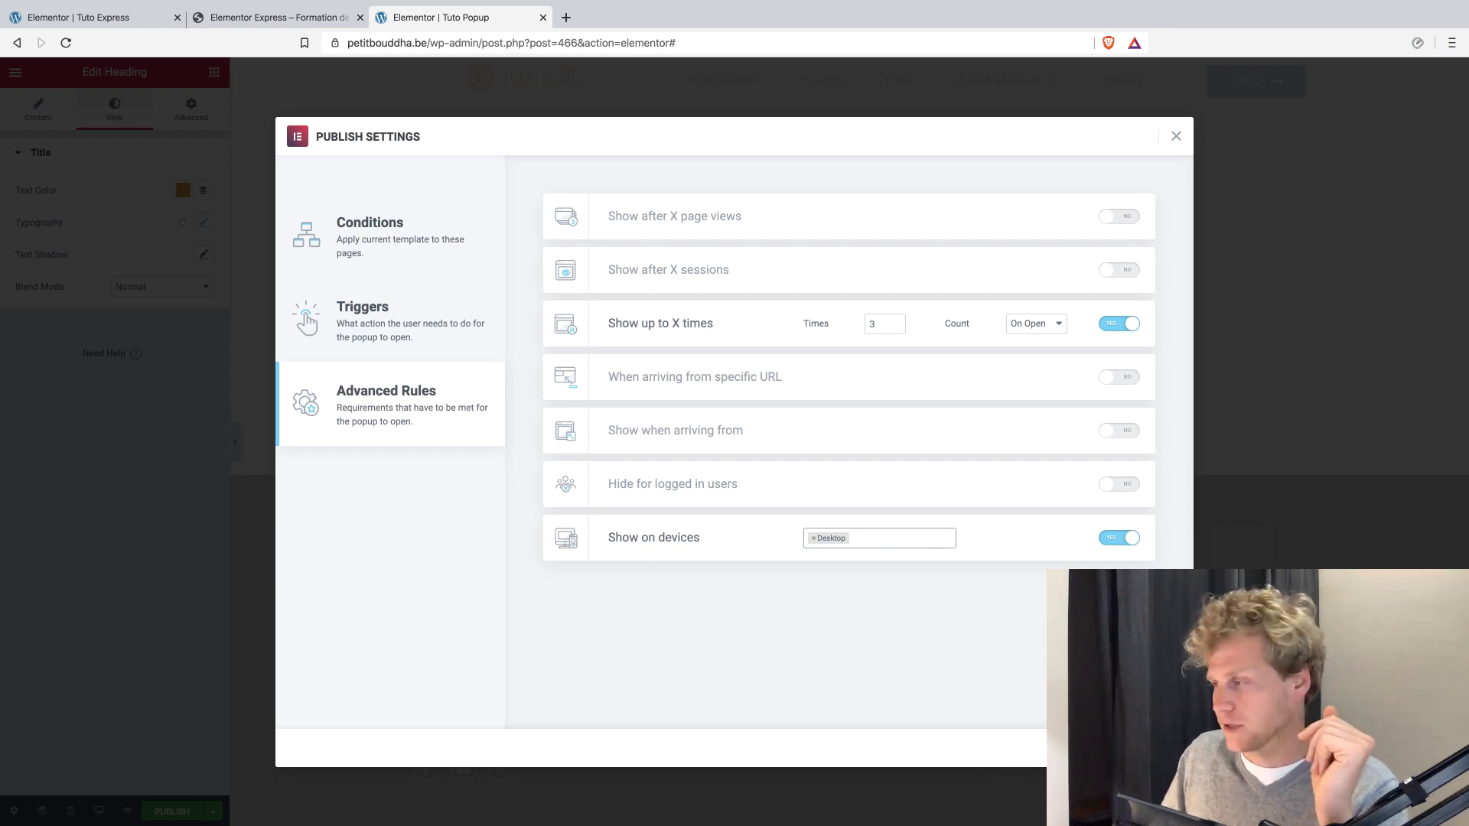
{"action": "left_click", "coordinate": [1140, 747]}
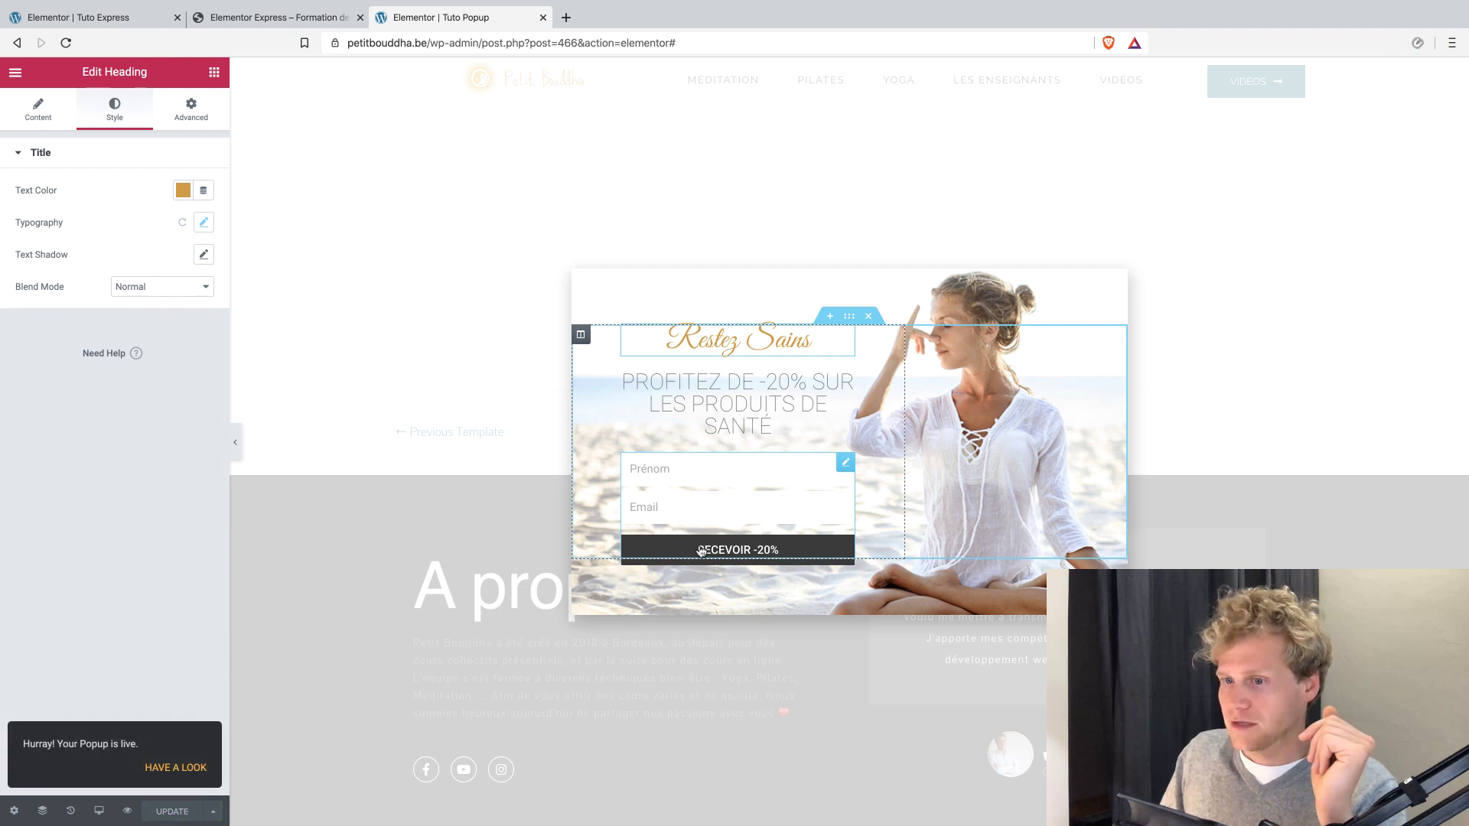
View the published popup on the live site by opening the Petit Bouddha home page and going down it far enough to trigger the popup.
{"action": "left_click", "coordinate": [178, 769]}
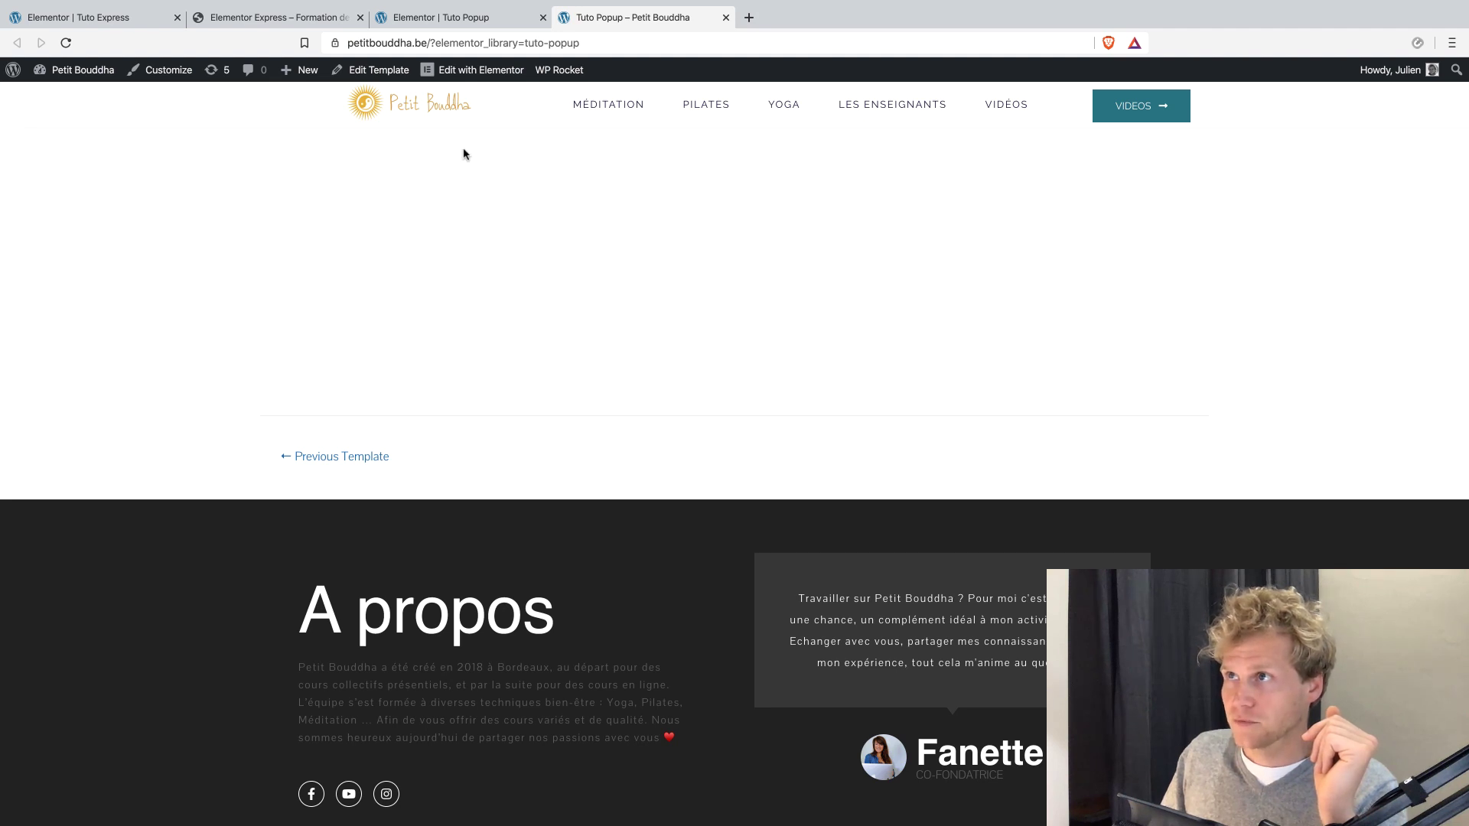
{"action": "left_click", "coordinate": [422, 110]}
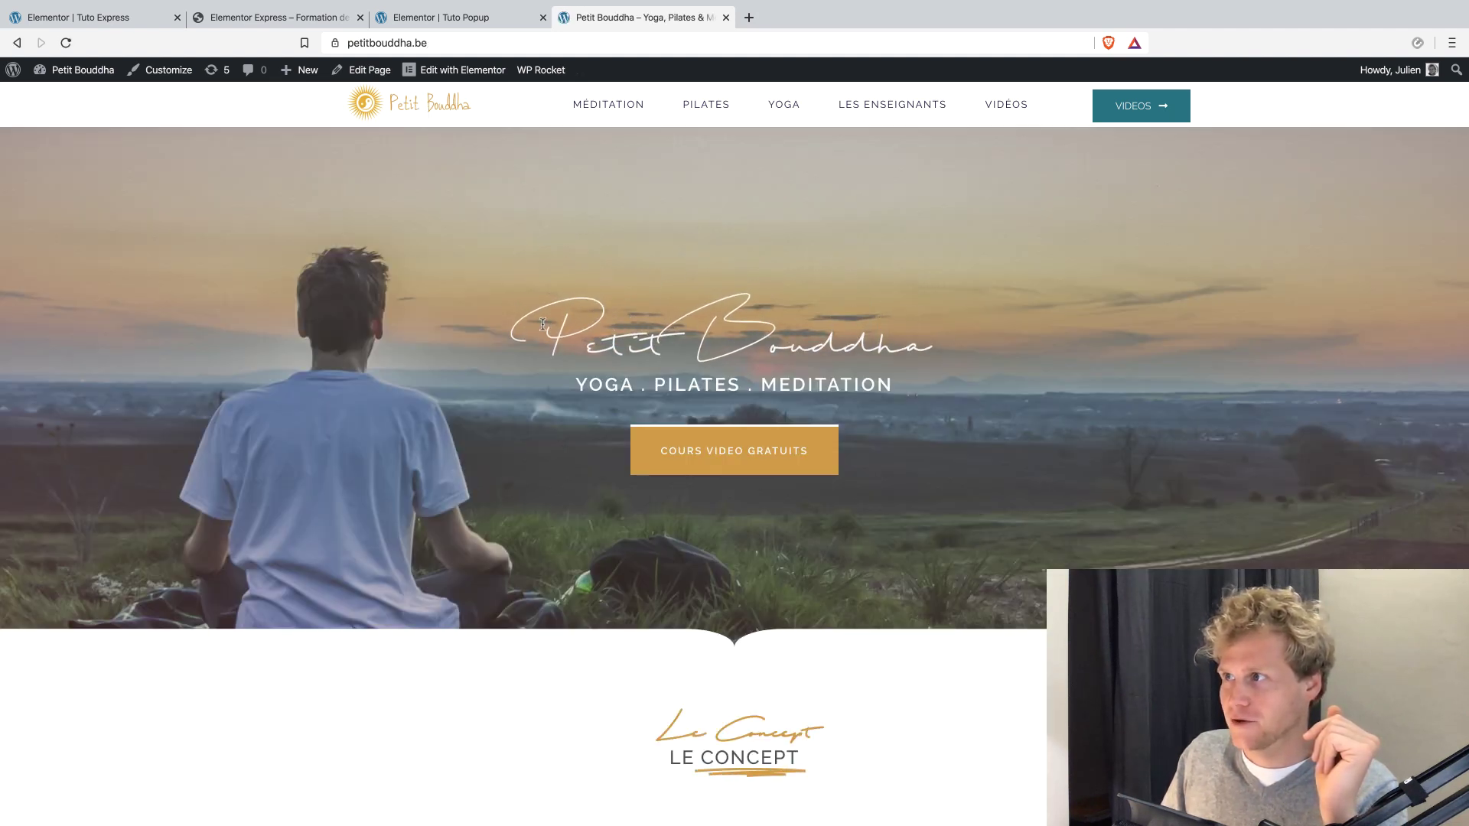
{"action": "scroll", "coordinate": [543, 324], "scroll_direction": "down", "scroll_amount": 5}
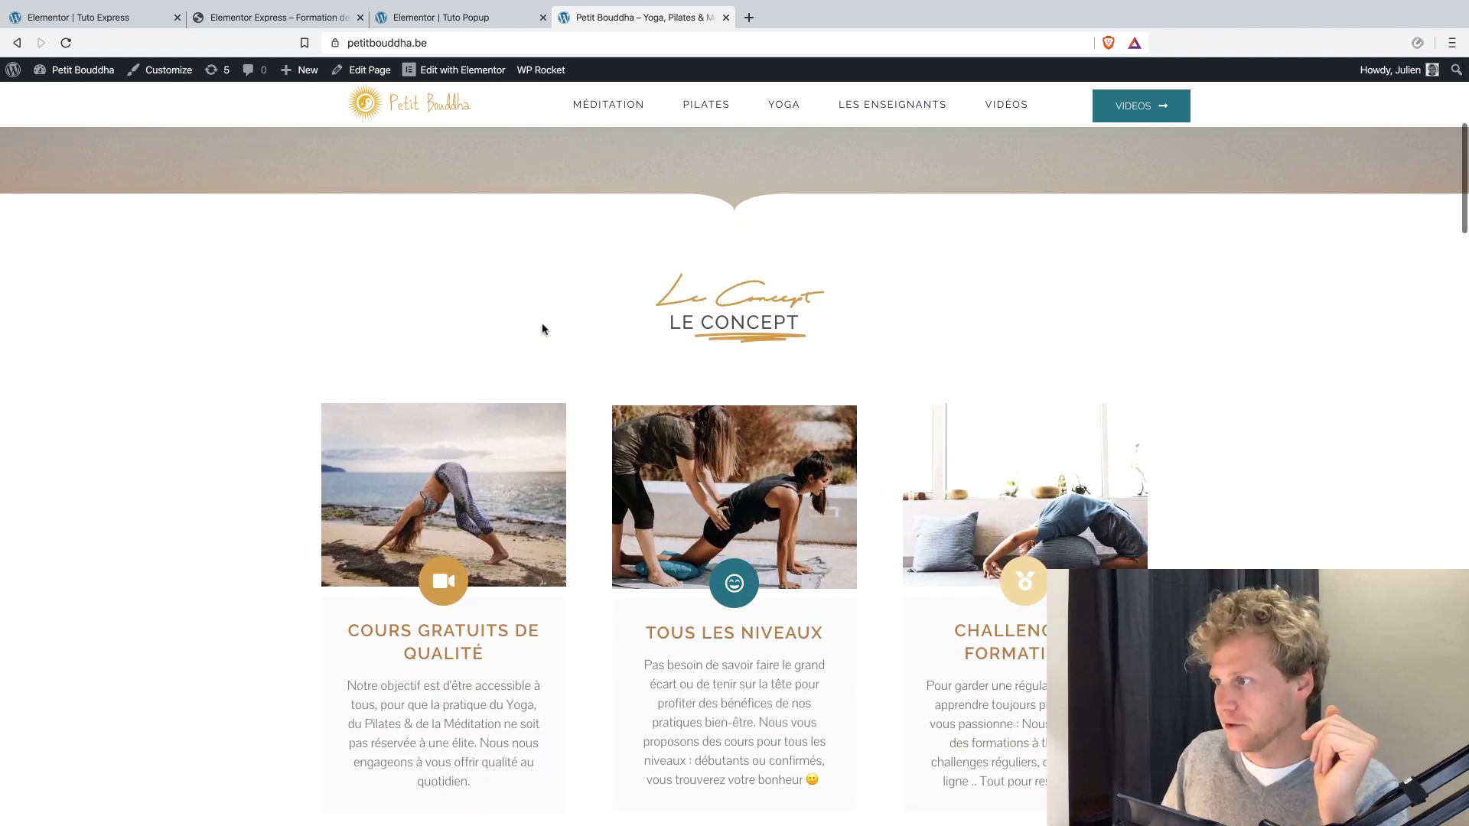
{"action": "scroll", "coordinate": [543, 329], "scroll_direction": "down", "scroll_amount": 10}
{"action": "scroll", "coordinate": [542, 329], "scroll_direction": "down", "scroll_amount": 10}
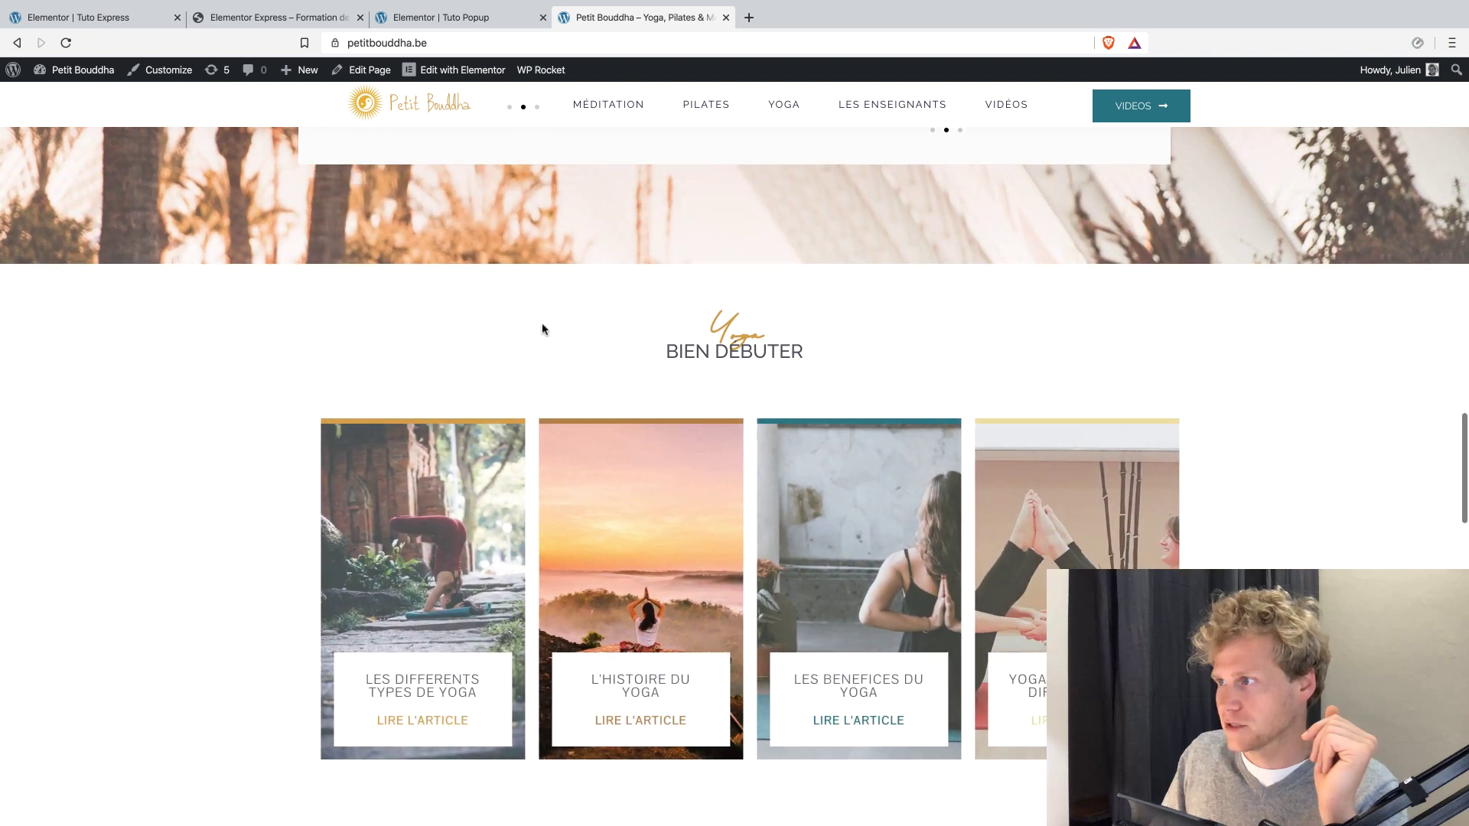
{"action": "scroll", "coordinate": [542, 329], "scroll_direction": "down", "scroll_amount": 6}
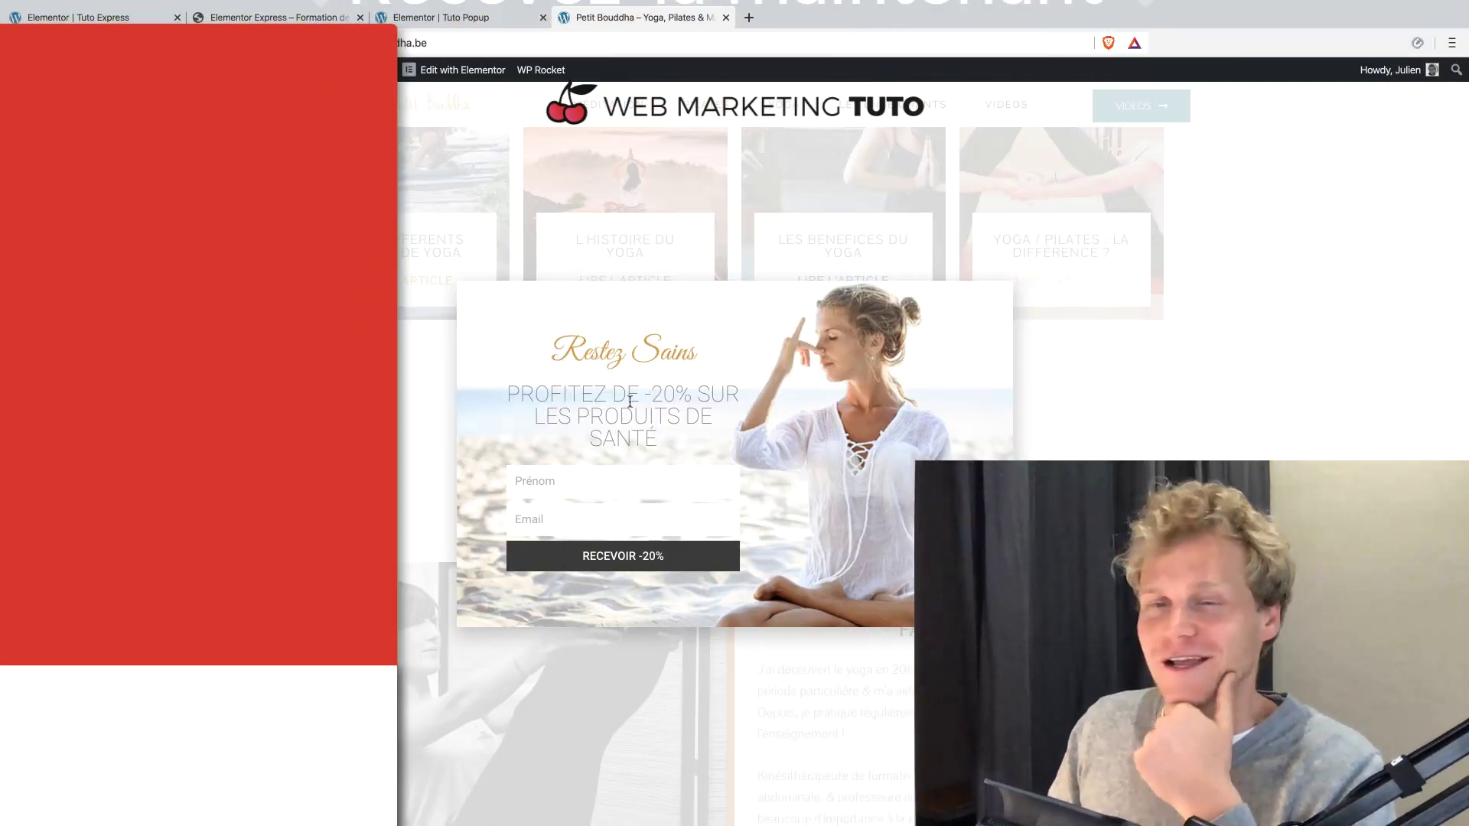
{"action": "scroll", "coordinate": [456, 298], "scroll_direction": "down", "scroll_amount": 20}
{"action": "scroll", "coordinate": [457, 298], "scroll_direction": "up", "scroll_amount": 10}
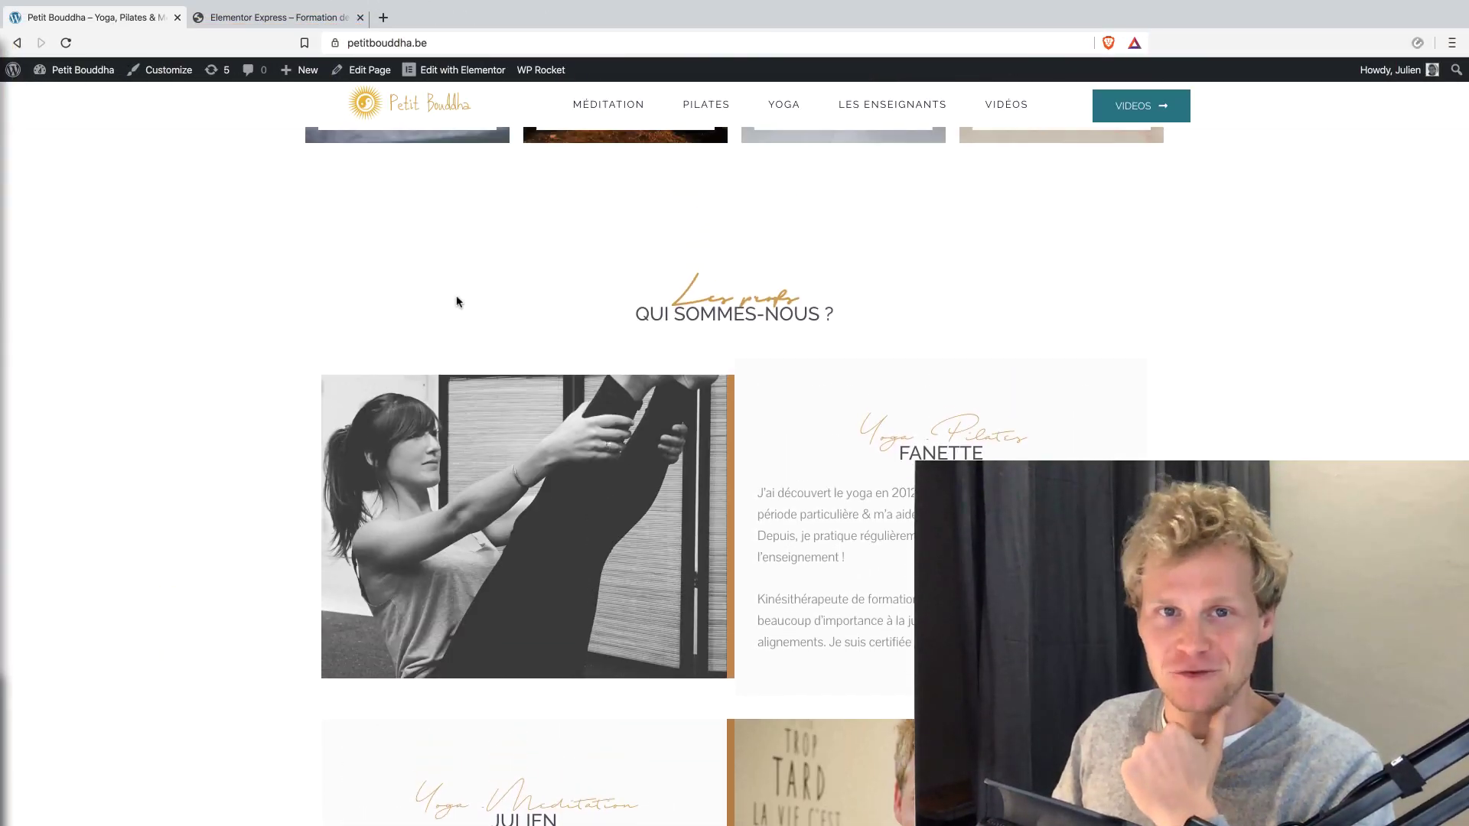
{"action": "scroll", "coordinate": [456, 300], "scroll_direction": "up", "scroll_amount": 15}
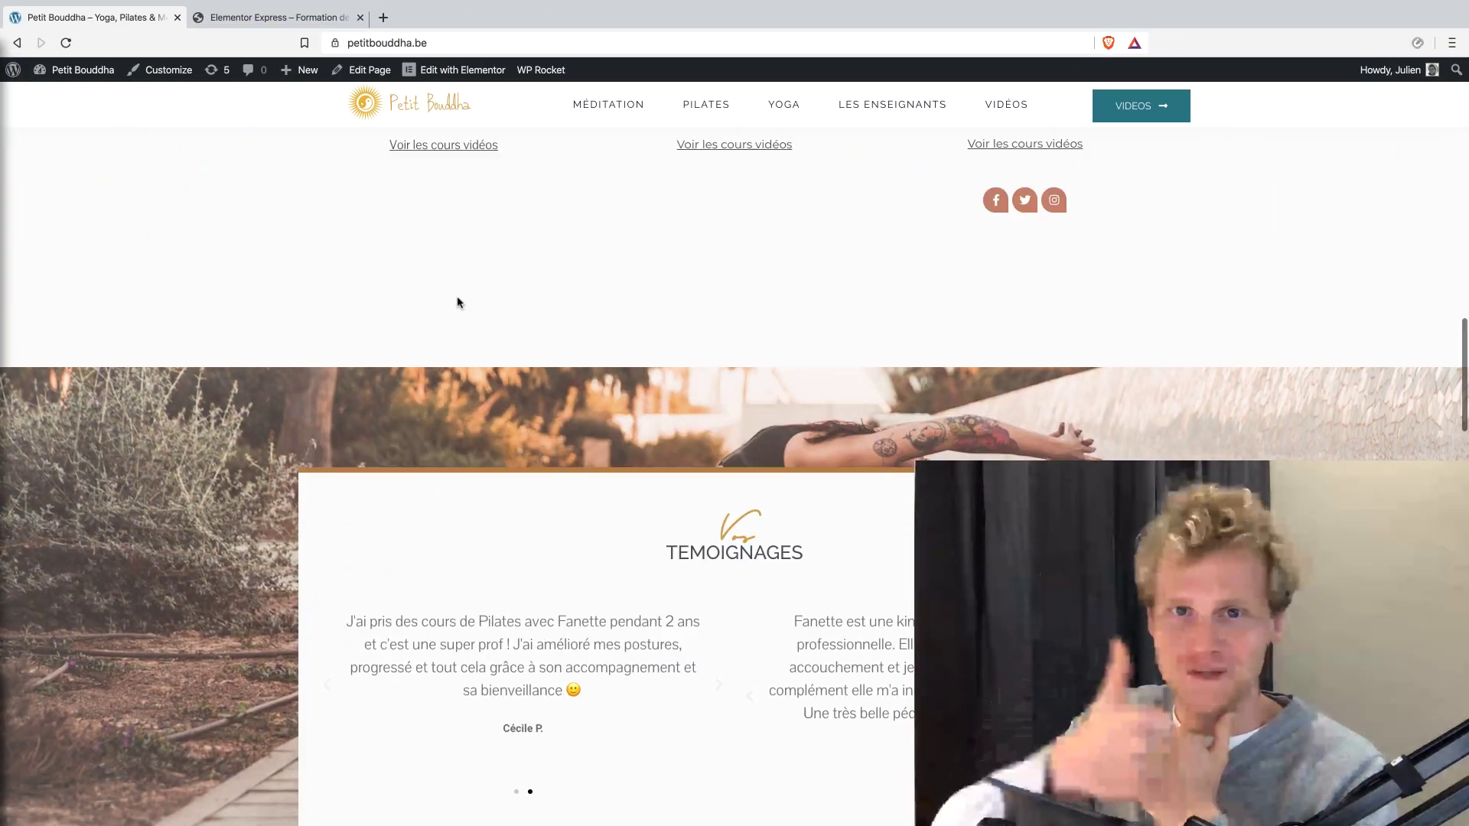
{"action": "scroll", "coordinate": [458, 301], "scroll_direction": "up", "scroll_amount": 15}
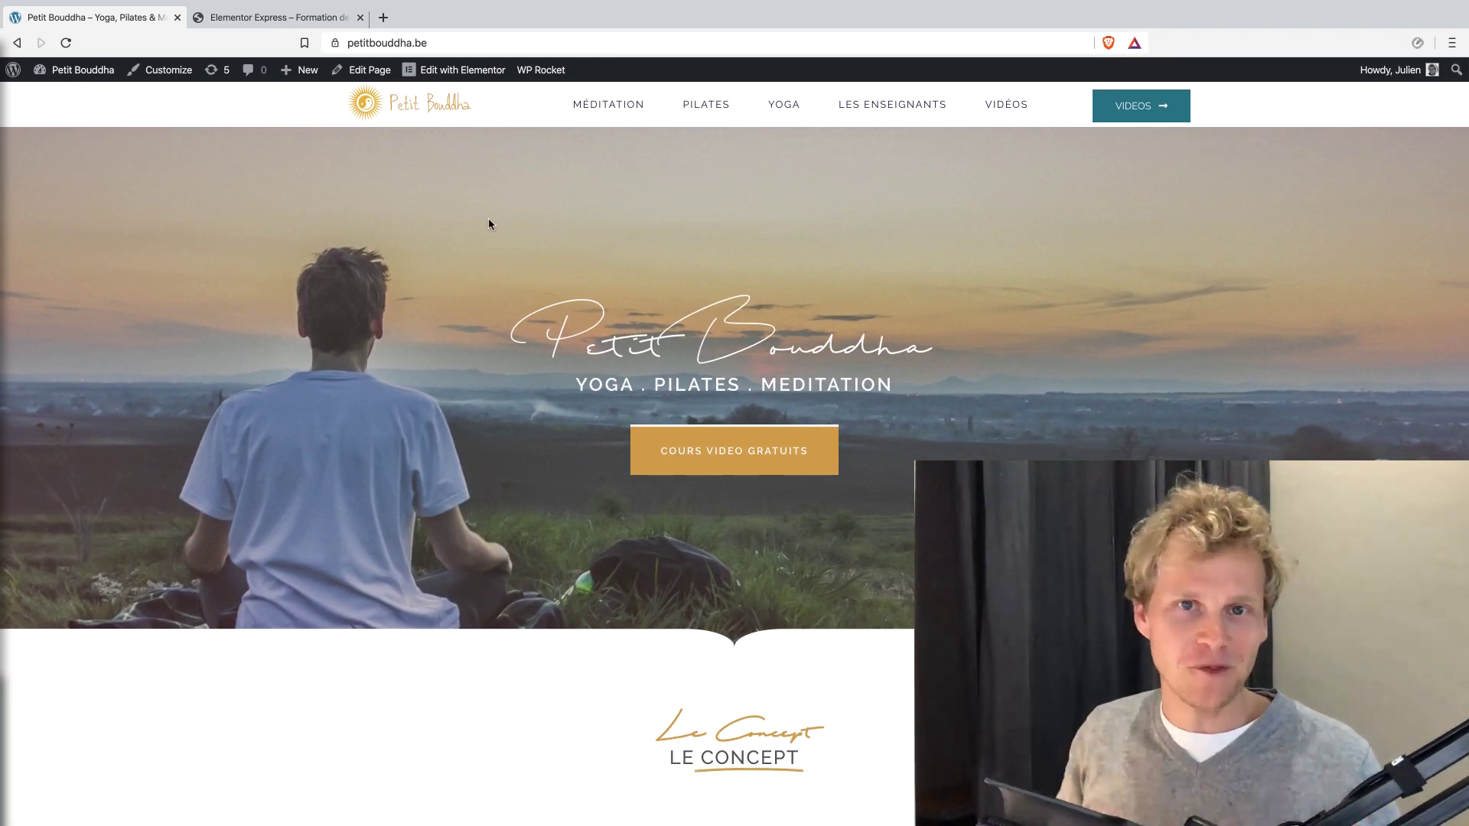
{"action": "left_click_drag", "start_coordinate": [428, 43], "coordinate": [355, 48]}
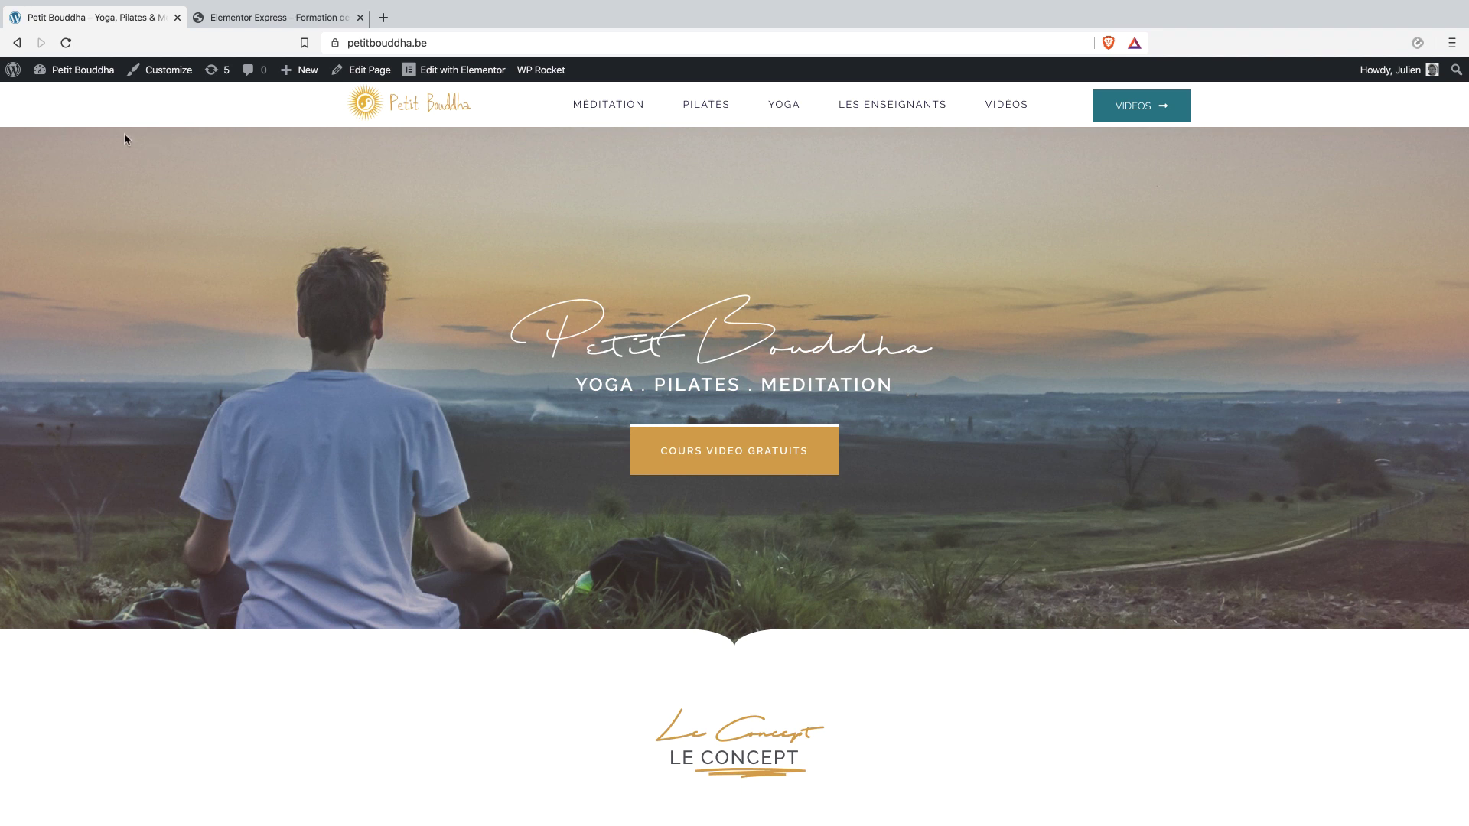
Open the Elementor Popups list in the WordPress dashboard and clear the WP Rocket cache.
{"action": "left_click", "coordinate": [73, 74]}
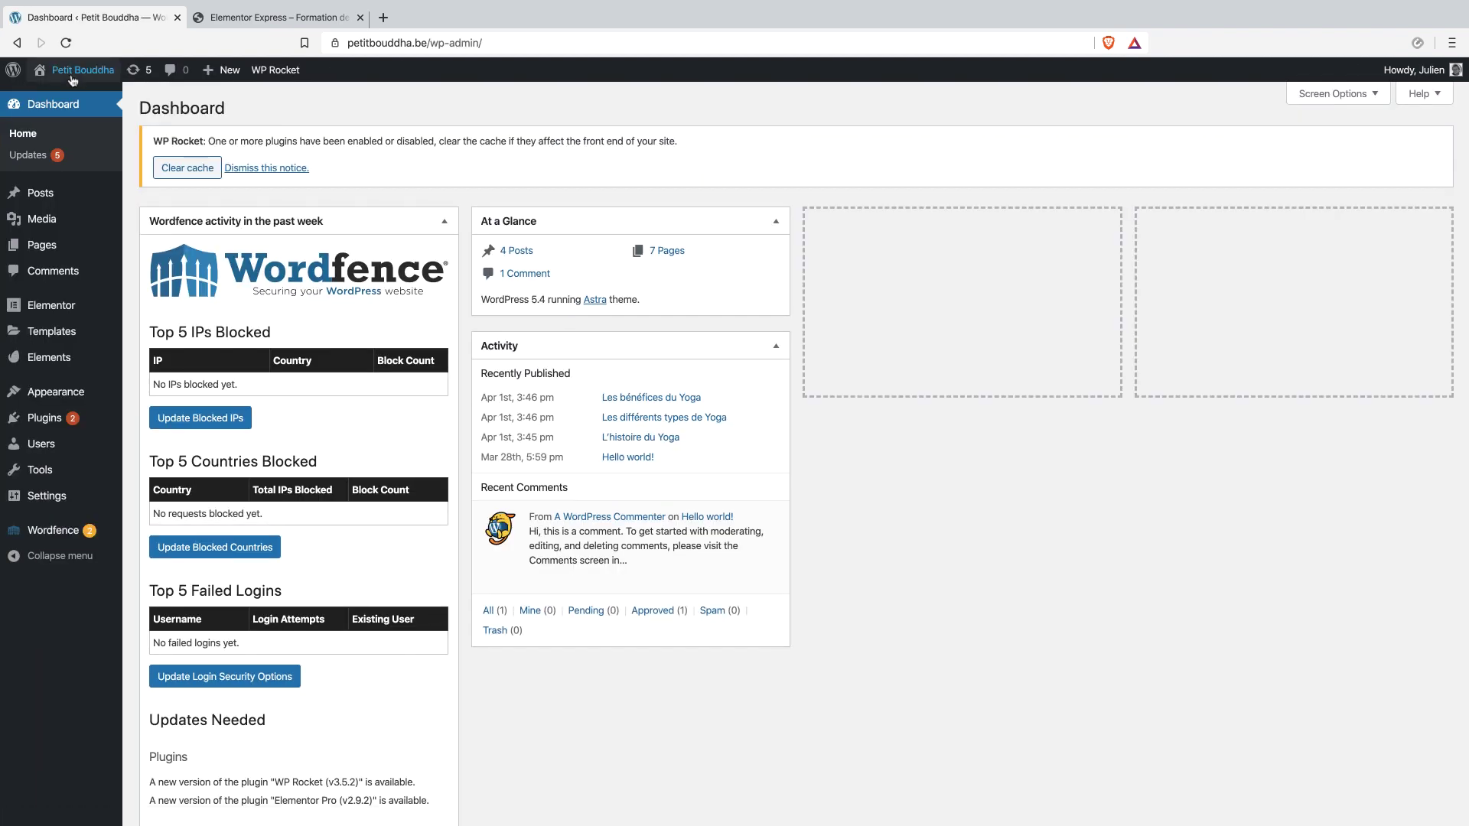
{"action": "mouse_move", "coordinate": [93, 317]}
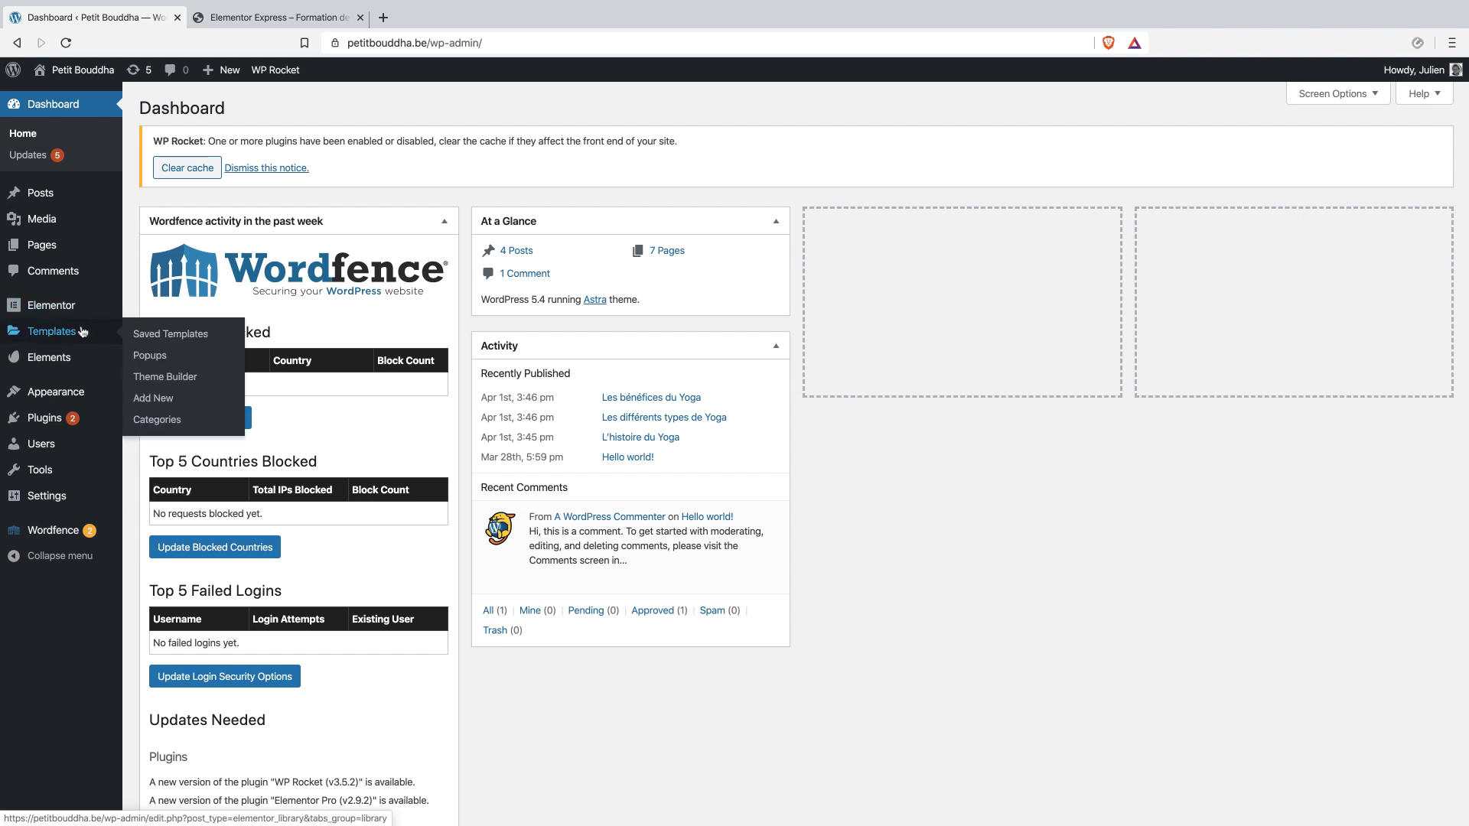
{"action": "left_click", "coordinate": [151, 357]}
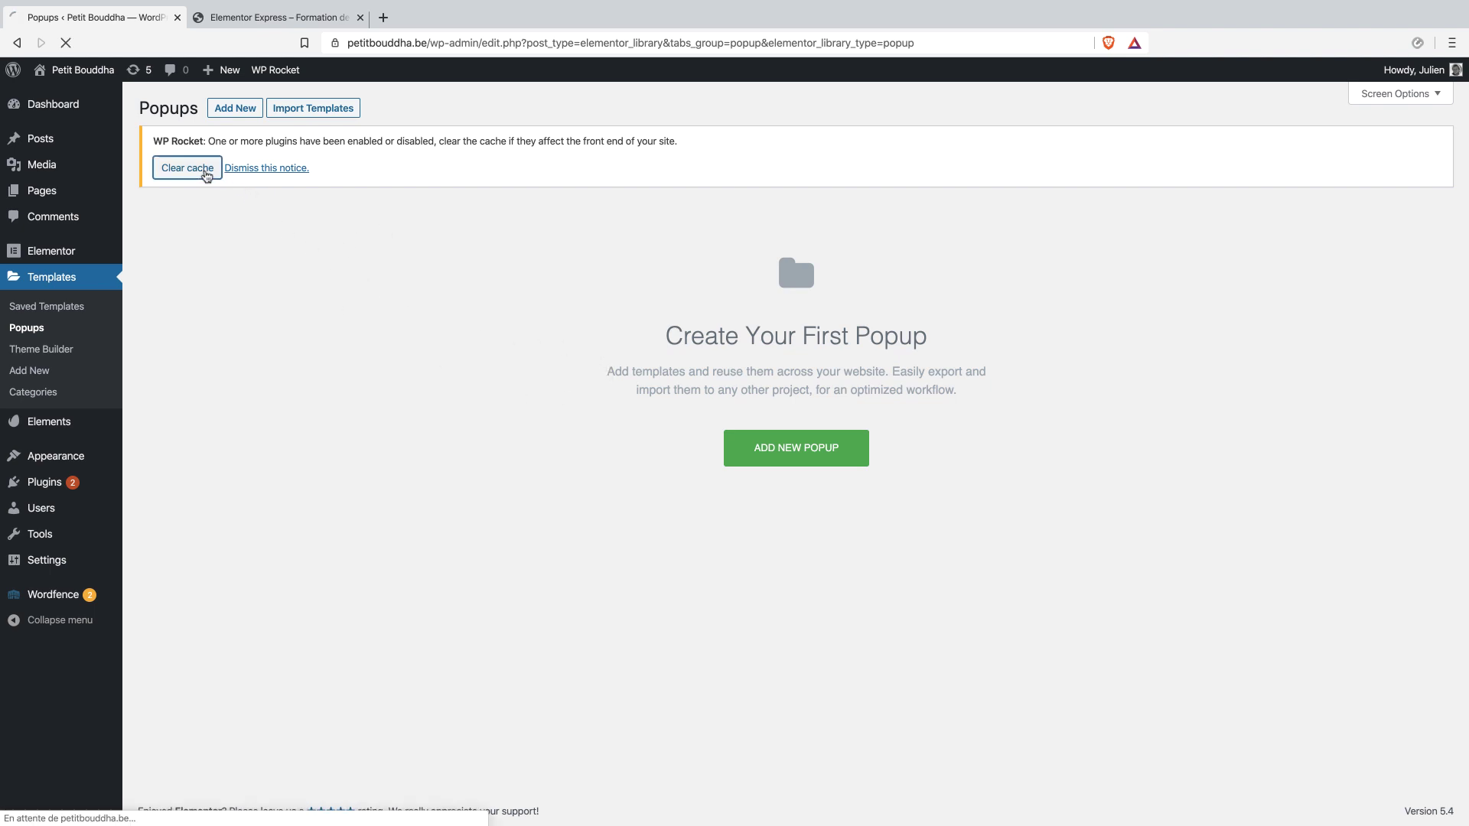
{"action": "left_click", "coordinate": [205, 169]}
Create a new template of type Popup named "Tuto Express".
{"action": "left_click", "coordinate": [798, 431]}
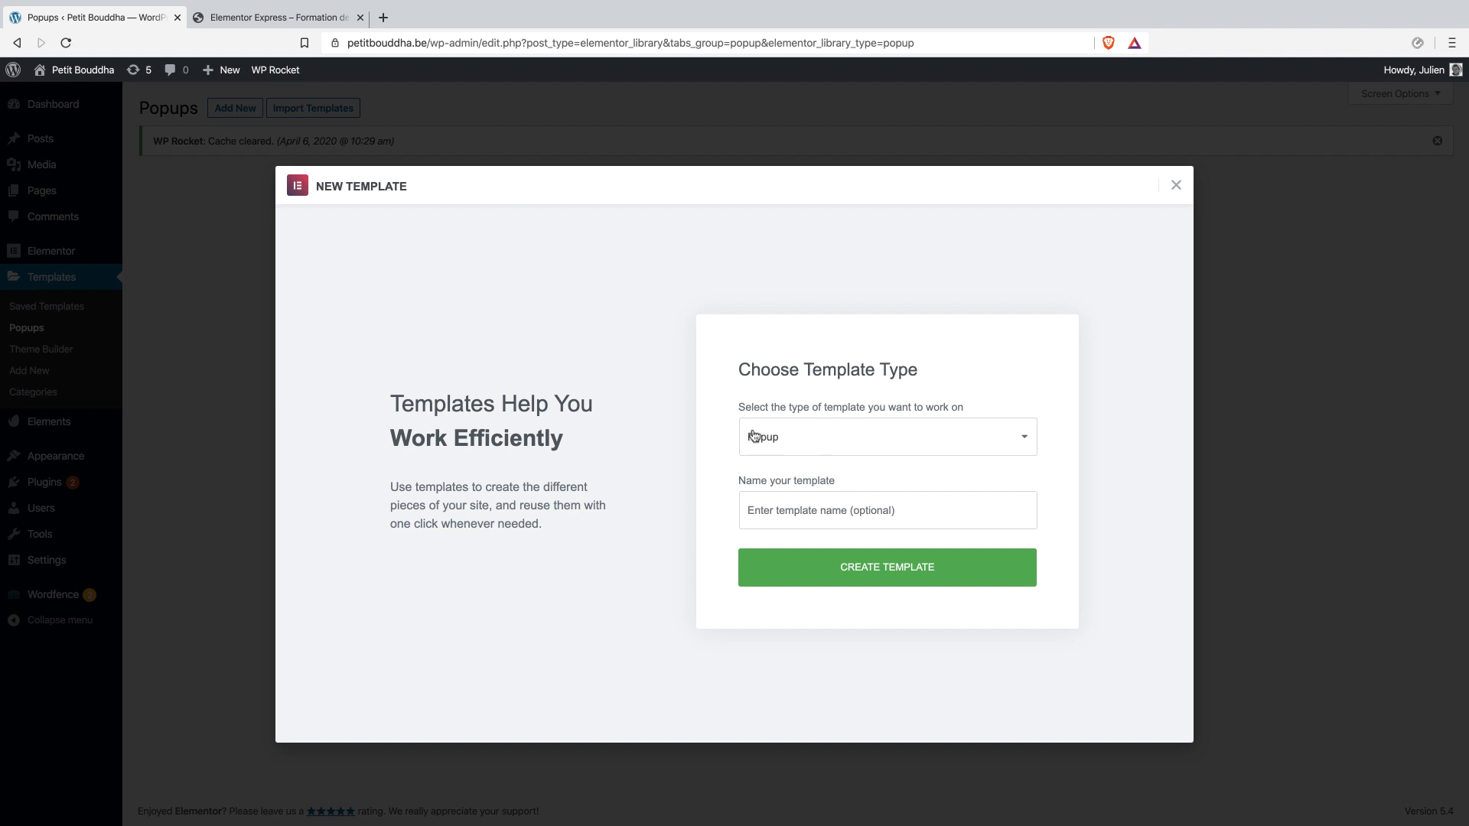
{"action": "left_click", "coordinate": [801, 508]}
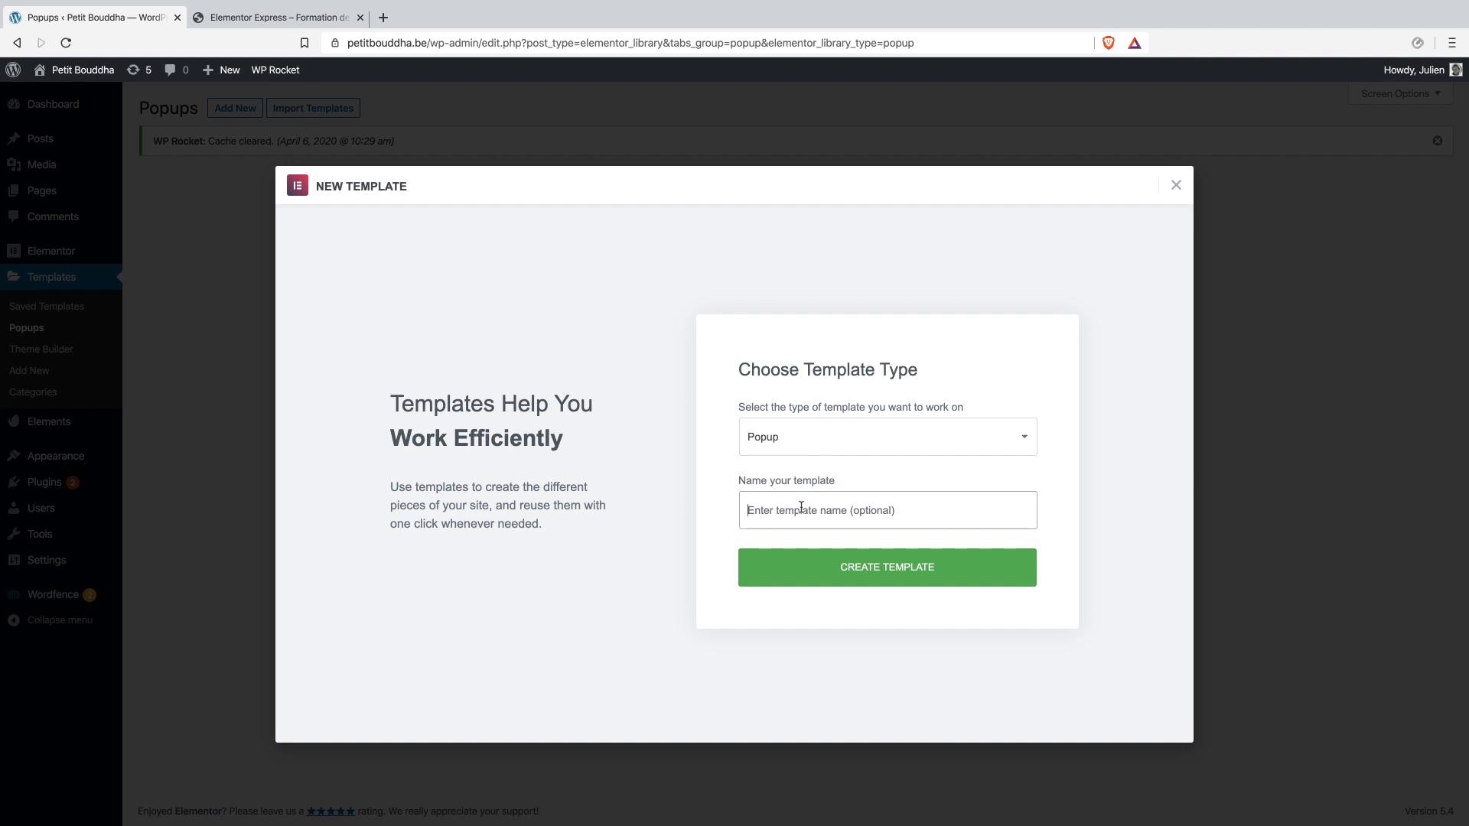
{"action": "type", "text": "Tuto Express"}
{"action": "left_click", "coordinate": [846, 567]}
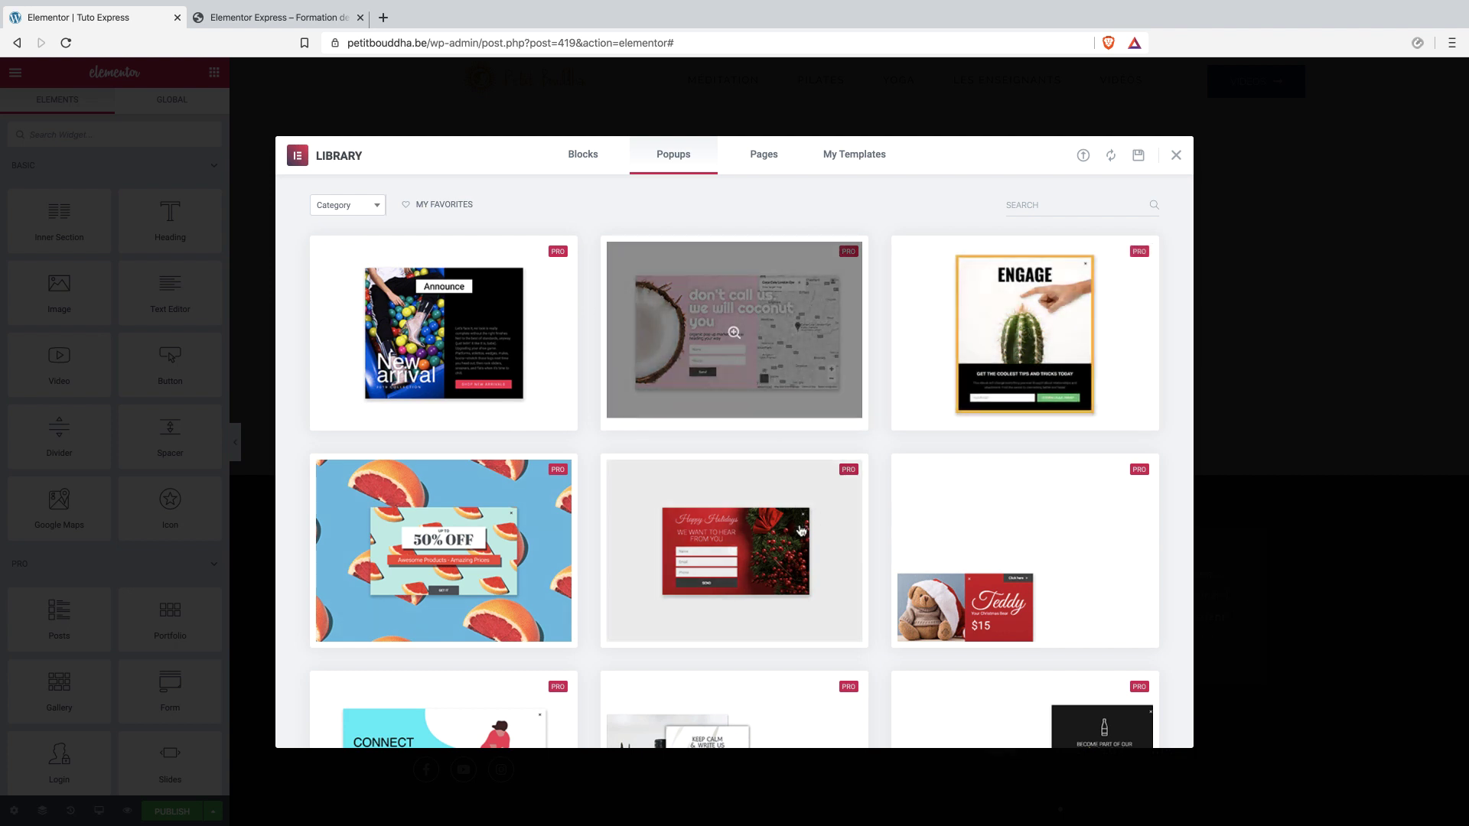
Browse the popup designs in the template library for a suitable starting layout.
{"action": "scroll", "coordinate": [1025, 564], "scroll_direction": "down", "scroll_amount": 4}
{"action": "scroll", "coordinate": [1024, 563], "scroll_direction": "down", "scroll_amount": 5}
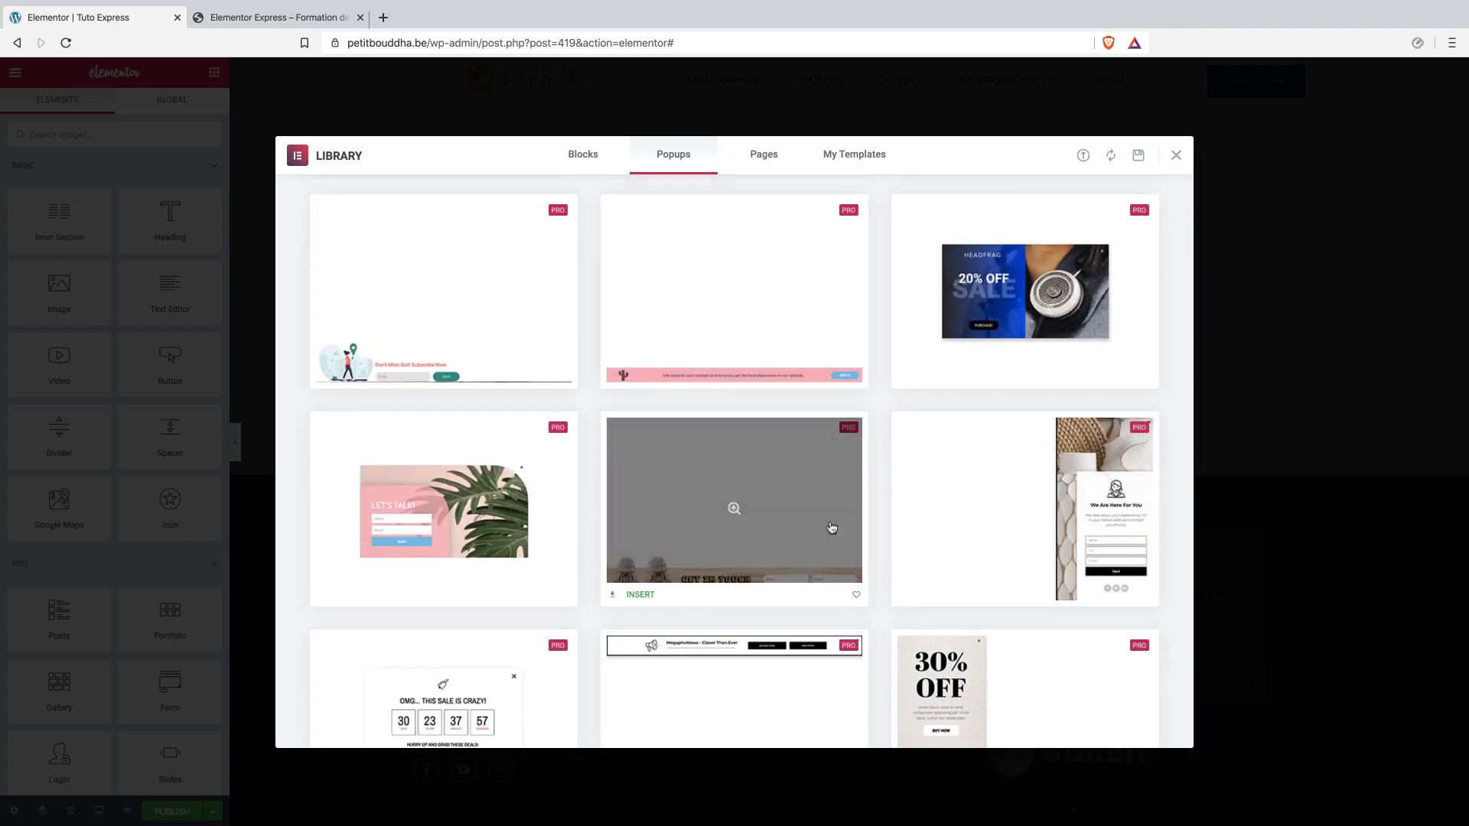